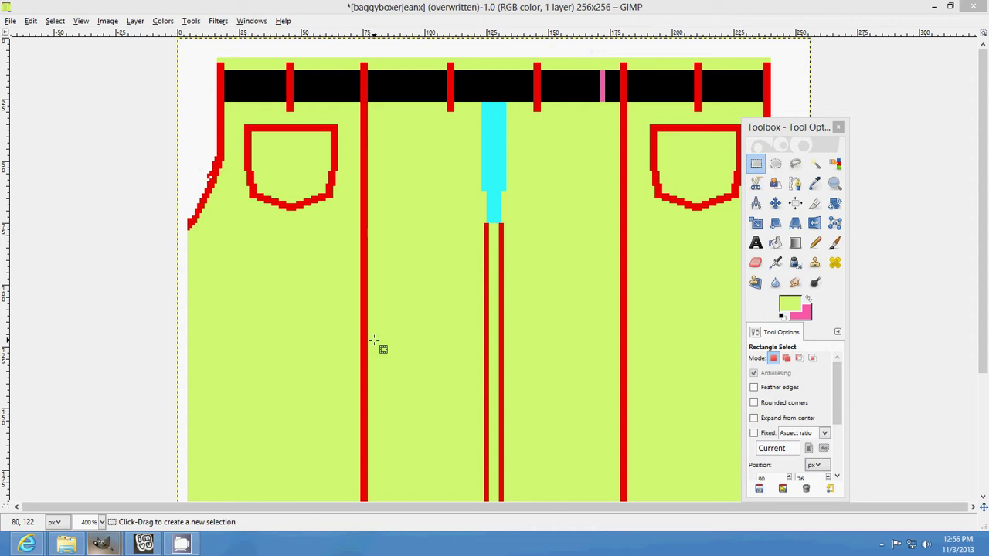
- Minimize the open windows and switch to Internet Explorer with the IMVU Baggy Boxer Mesh product page
{"action": "left_click", "coordinate": [68, 546]}
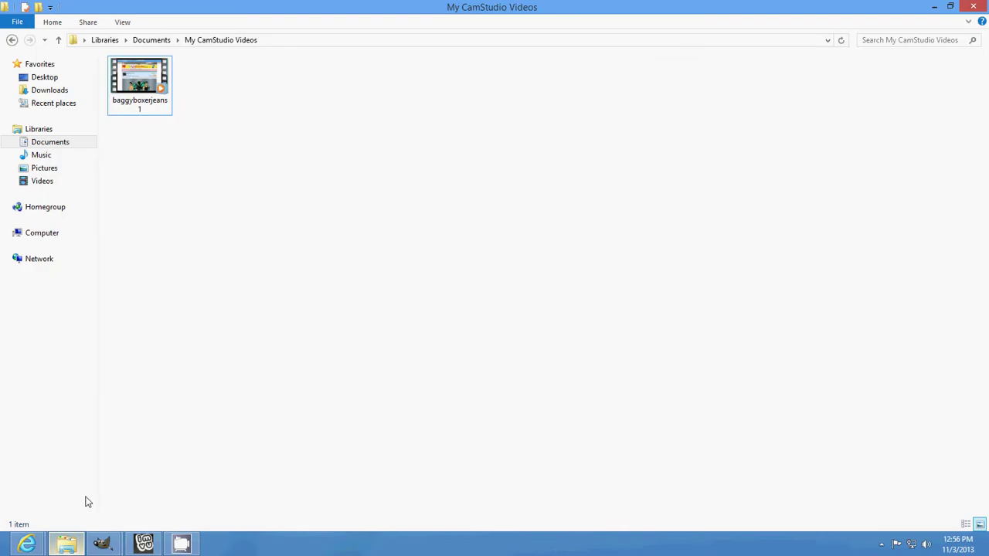
{"action": "left_click", "coordinate": [935, 9]}
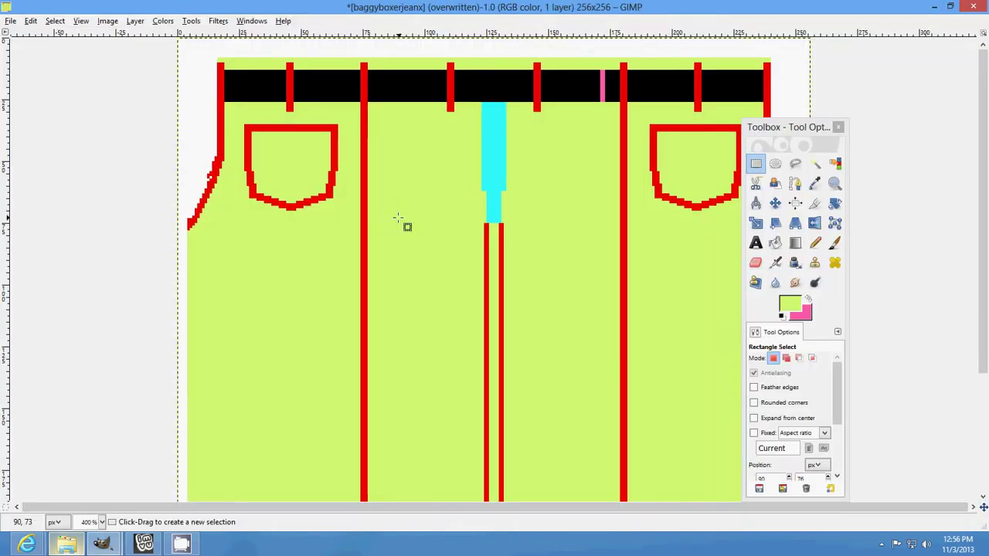
{"action": "left_click", "coordinate": [934, 6]}
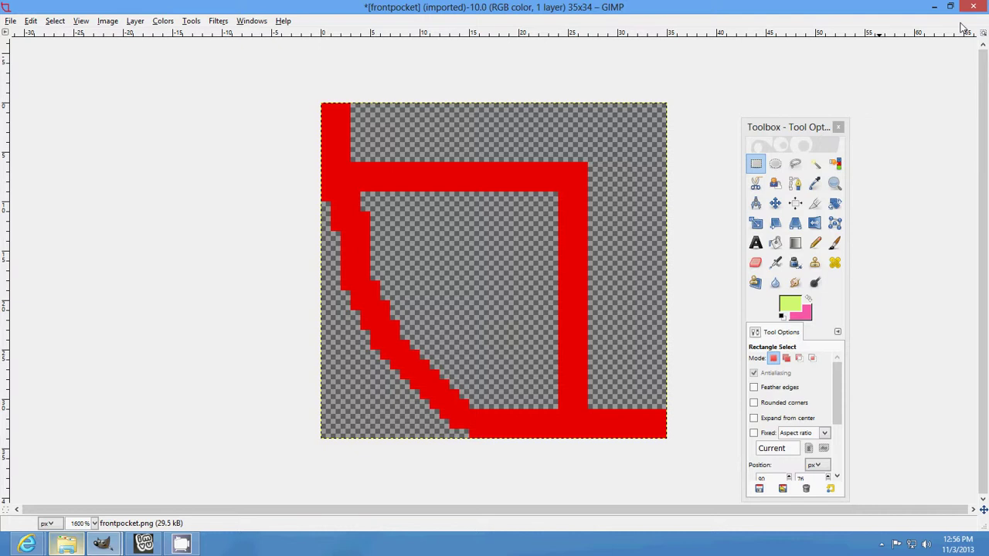
{"action": "left_click", "coordinate": [934, 12]}
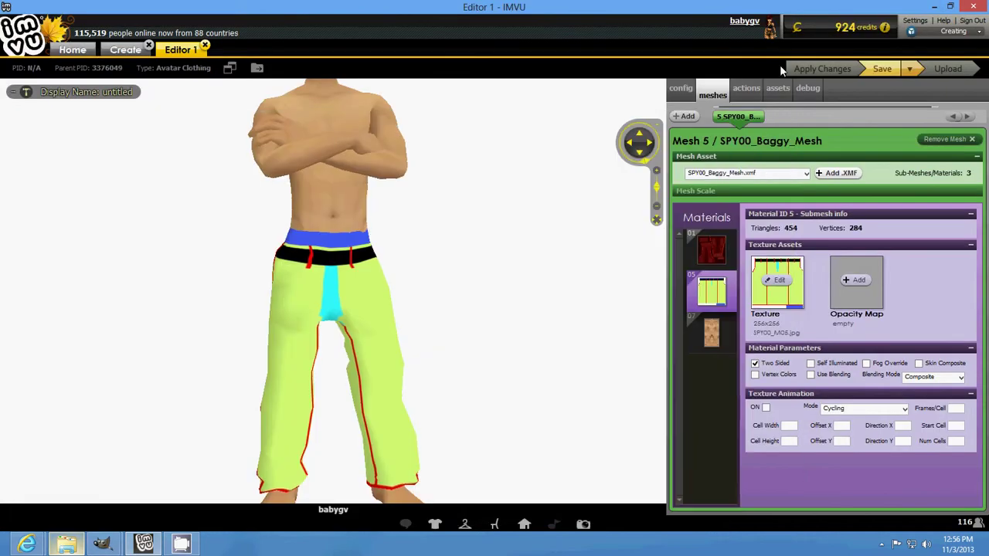
{"action": "left_click", "coordinate": [934, 7]}
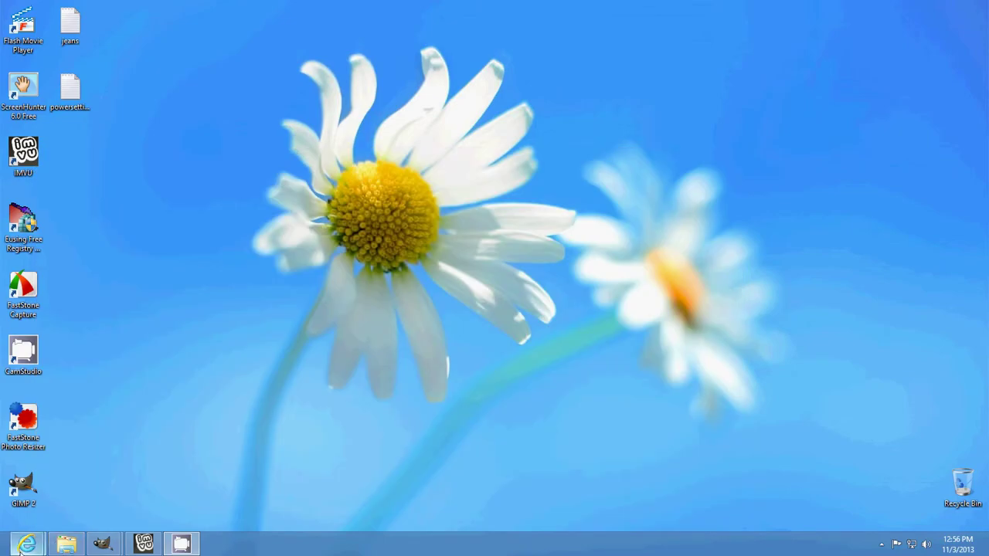
{"action": "mouse_move", "coordinate": [27, 545]}
{"action": "left_click", "coordinate": [236, 479]}
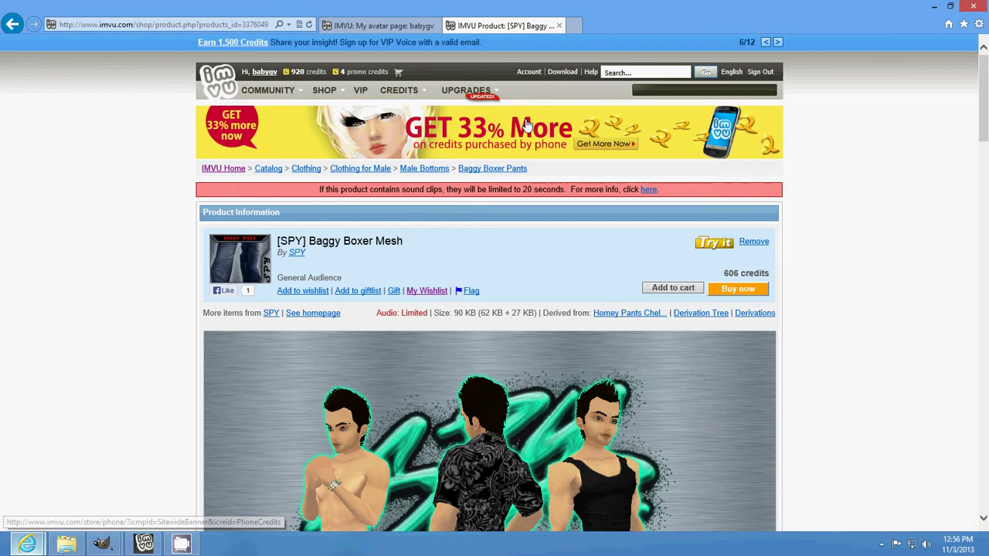
- Open the ZMesh Map Designer's group from the groups list on the IMVU avatar page
{"action": "left_click", "coordinate": [380, 25]}
{"action": "scroll", "coordinate": [866, 360], "scroll_direction": "down", "scroll_amount": 15}
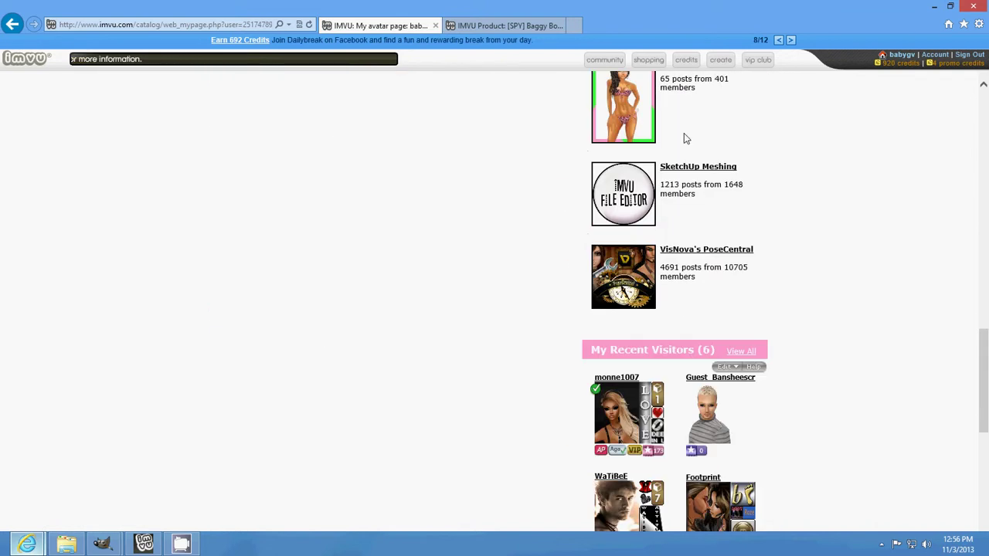
{"action": "scroll", "coordinate": [685, 137], "scroll_direction": "up", "scroll_amount": 3}
{"action": "left_click", "coordinate": [716, 286]}
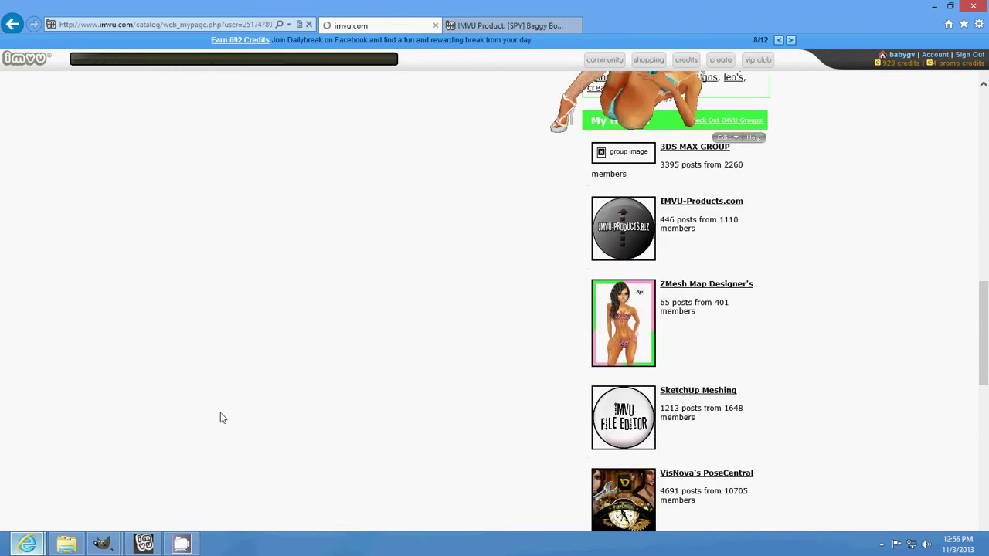
- View the group's shared texture downloads on MediaFire and return to the top of the group page
{"action": "scroll", "coordinate": [240, 408], "scroll_direction": "down", "scroll_amount": 5}
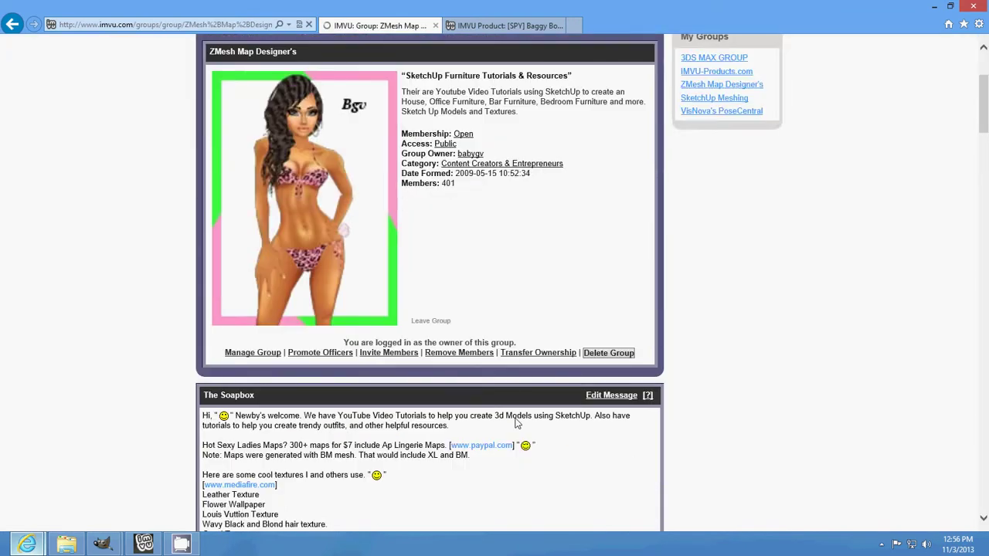
{"action": "scroll", "coordinate": [239, 408], "scroll_direction": "up", "scroll_amount": 2}
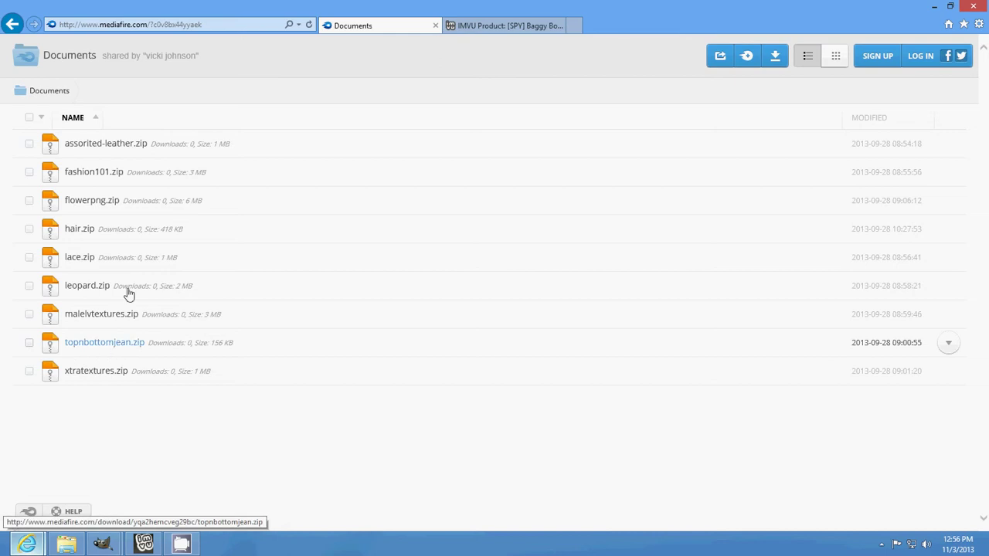
{"action": "left_click", "coordinate": [13, 25]}
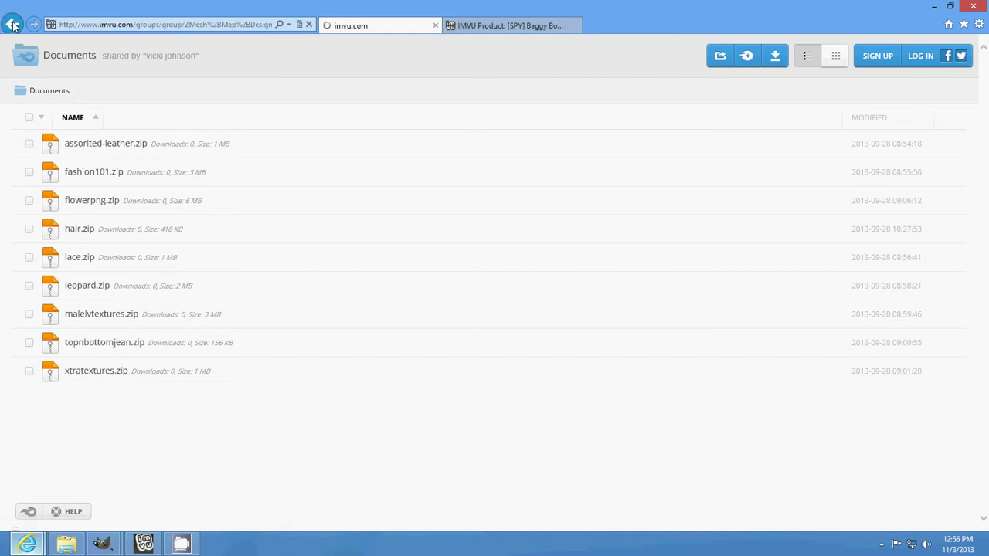
{"action": "scroll", "coordinate": [587, 417], "scroll_direction": "up", "scroll_amount": 5}
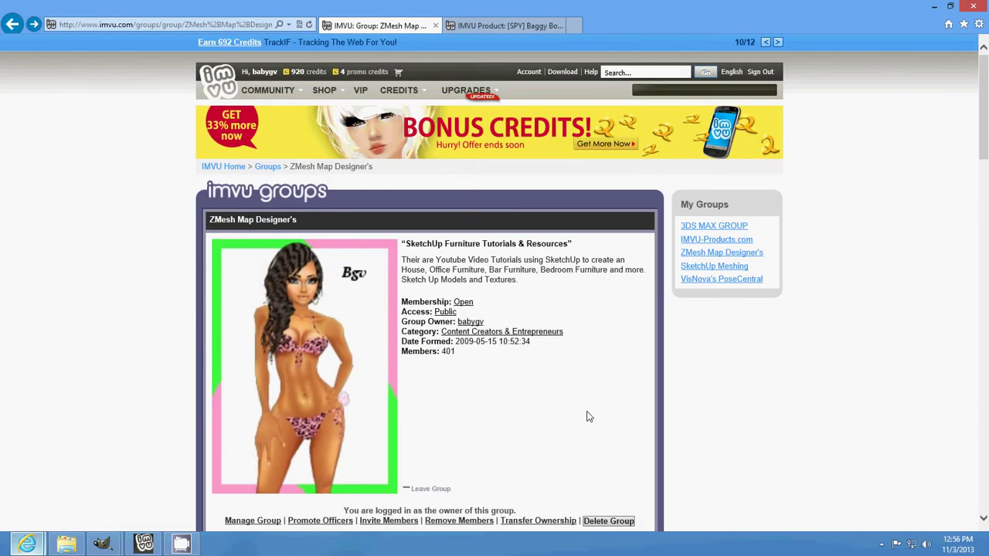
- Open the front jeans picture from the jeans folder of 3DStuff in Documents in GIMP and bring up its image window
{"action": "left_click", "coordinate": [67, 545]}
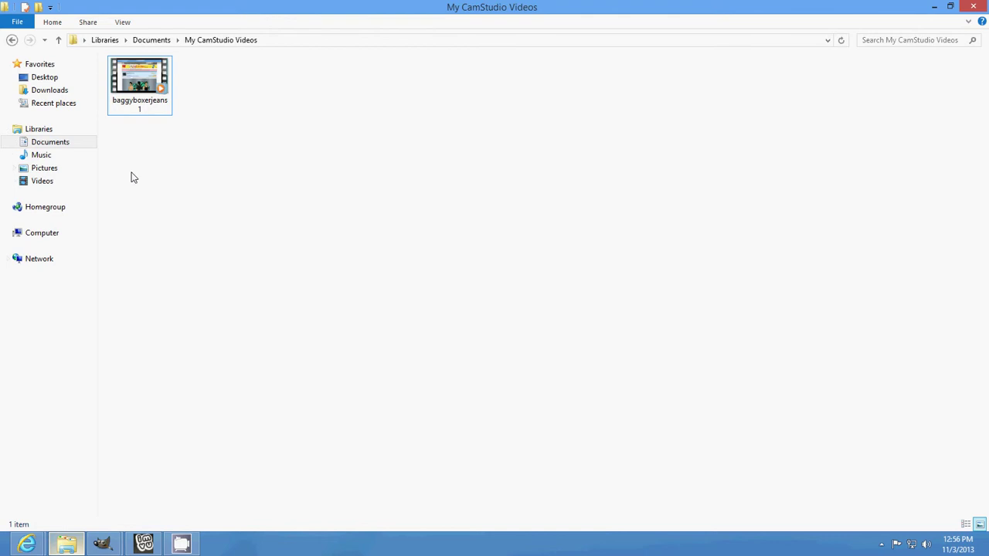
{"action": "left_click", "coordinate": [51, 142]}
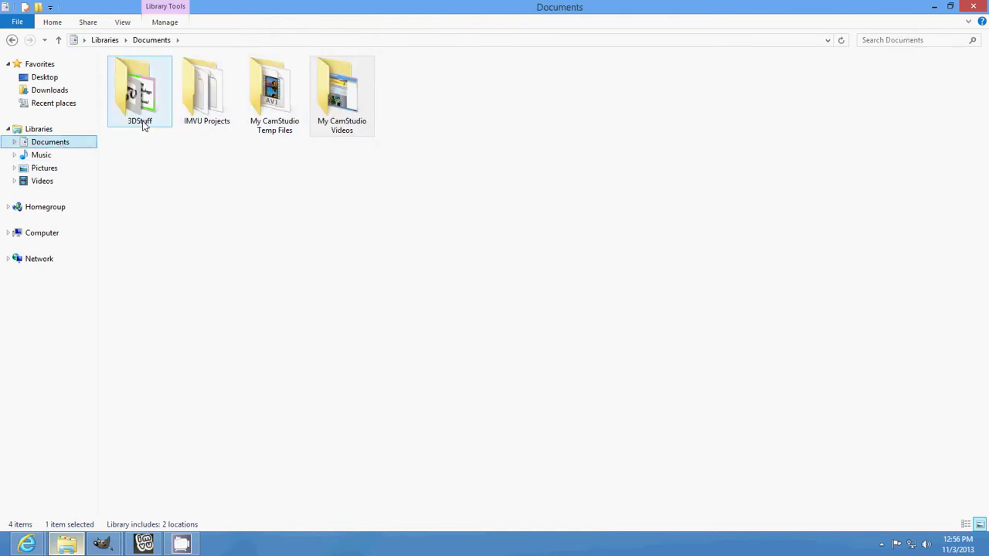
{"action": "double_click", "coordinate": [144, 125]}
{"action": "double_click", "coordinate": [144, 125]}
{"action": "left_click", "coordinate": [346, 108]}
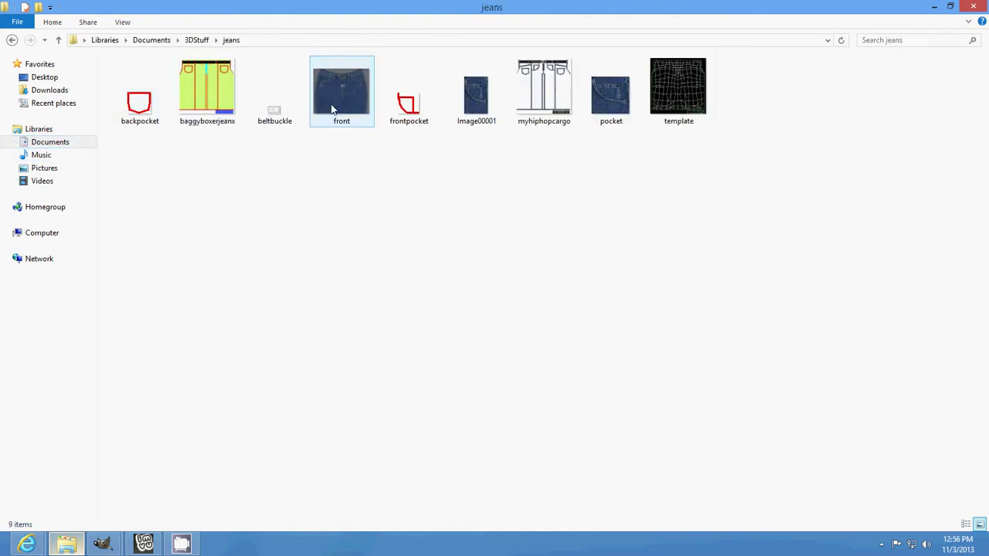
{"action": "right_click", "coordinate": [348, 112]}
{"action": "left_click", "coordinate": [375, 118]}
{"action": "mouse_move", "coordinate": [103, 545]}
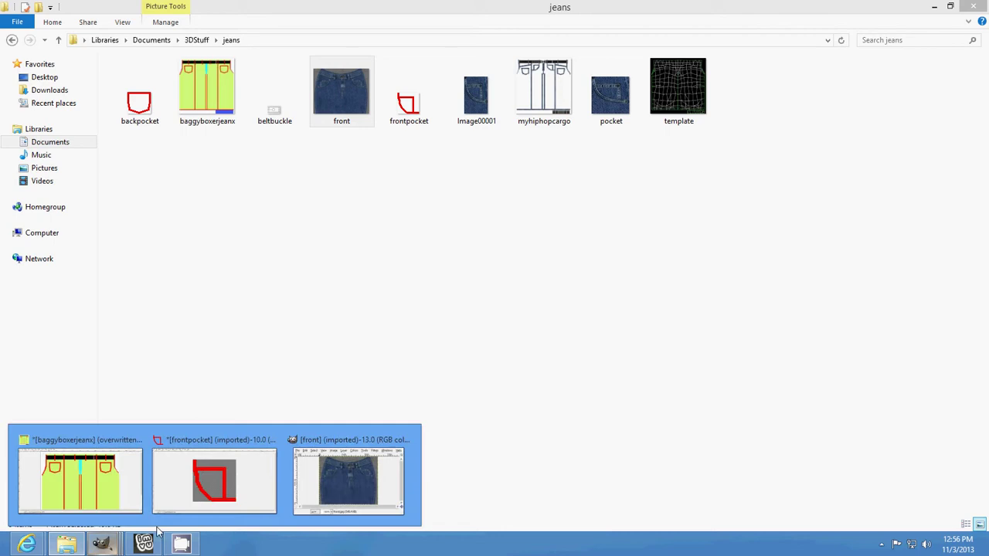
{"action": "left_click", "coordinate": [934, 7]}
{"action": "mouse_move", "coordinate": [103, 544]}
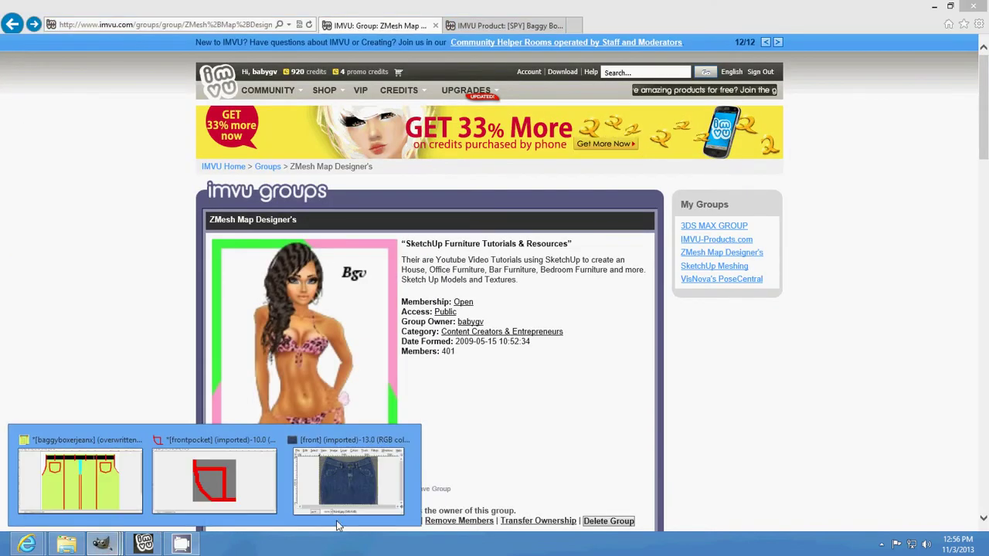
{"action": "left_click", "coordinate": [341, 510]}
- Select the horizontal stitching above the front picture's left pocket with a rectangle about 32 × 3 px and cut it
{"action": "left_click", "coordinate": [298, 39]}
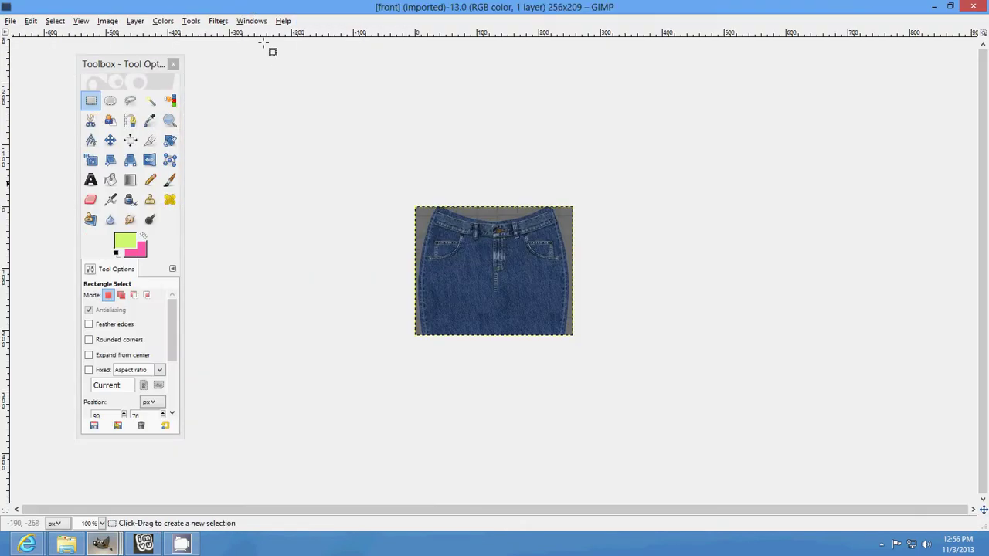
{"action": "left_click", "coordinate": [81, 23]}
{"action": "mouse_move", "coordinate": [123, 61]}
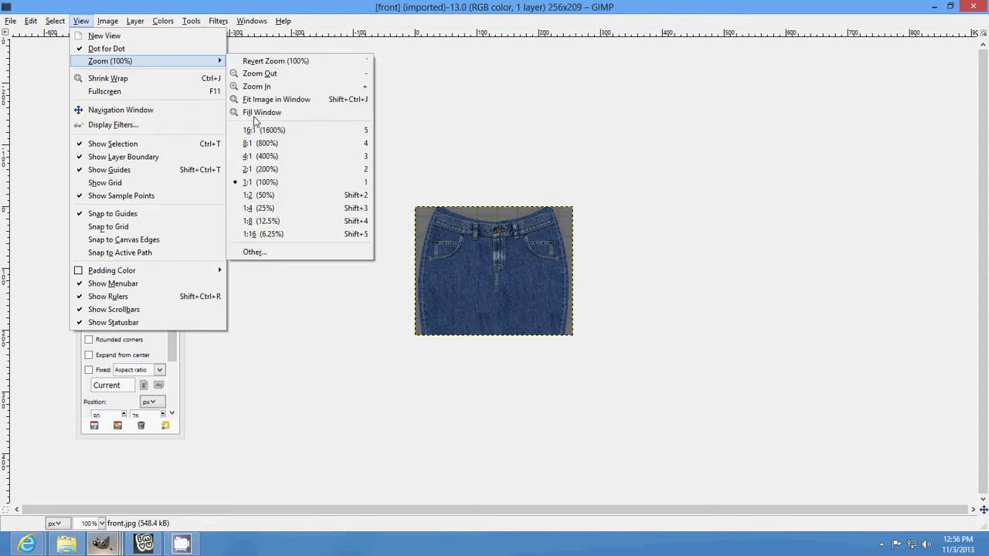
{"action": "left_click", "coordinate": [288, 158]}
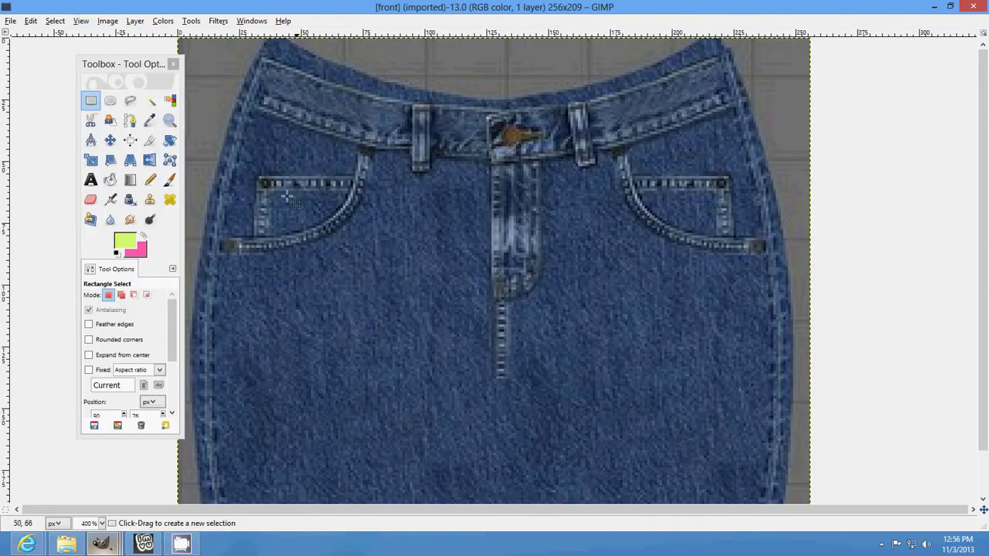
{"action": "left_click_drag", "start_coordinate": [271, 179], "coordinate": [331, 185]}
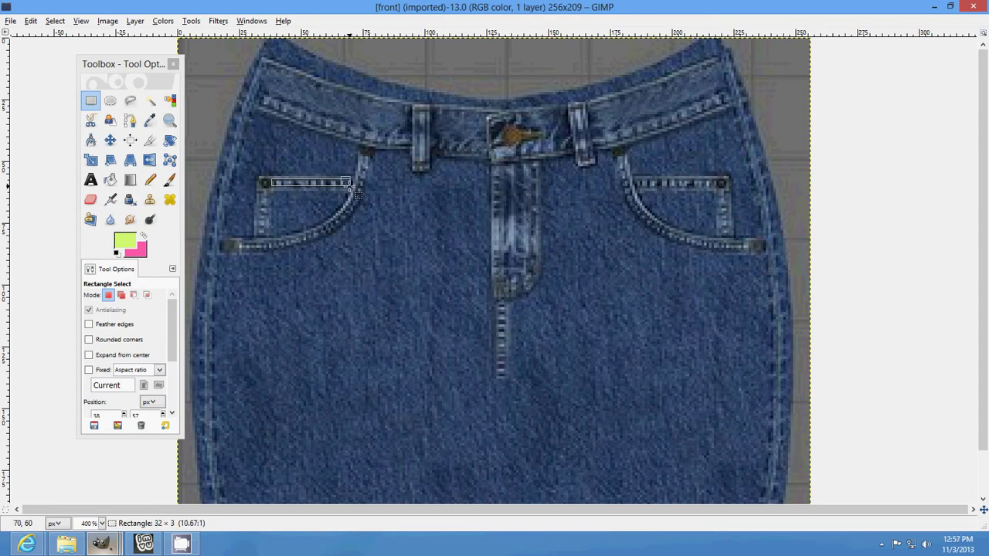
{"action": "left_click_drag", "start_coordinate": [349, 187], "coordinate": [350, 187]}
{"action": "left_click", "coordinate": [31, 21]}
{"action": "left_click", "coordinate": [54, 91]}
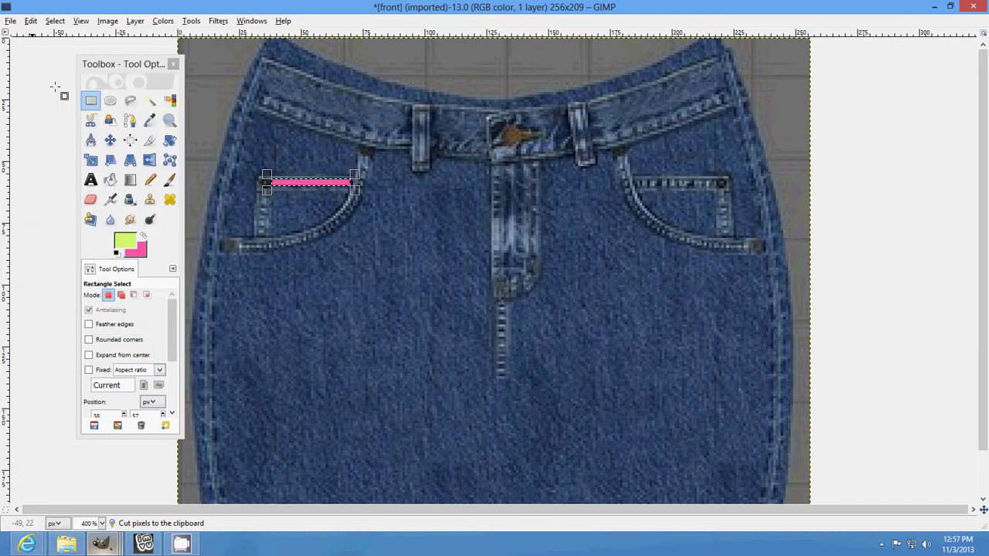
- Paste the cut stitching strip as a new image and move its window clear of the toolbox
{"action": "left_click", "coordinate": [31, 21]}
{"action": "mouse_move", "coordinate": [94, 158]}
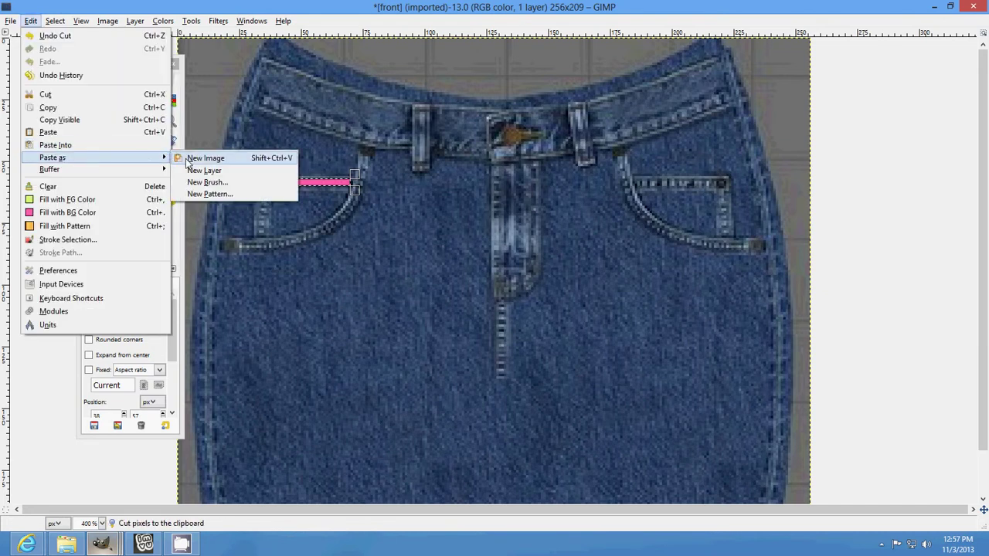
{"action": "left_click", "coordinate": [189, 157]}
{"action": "left_click_drag", "start_coordinate": [249, 65], "coordinate": [472, 130]}
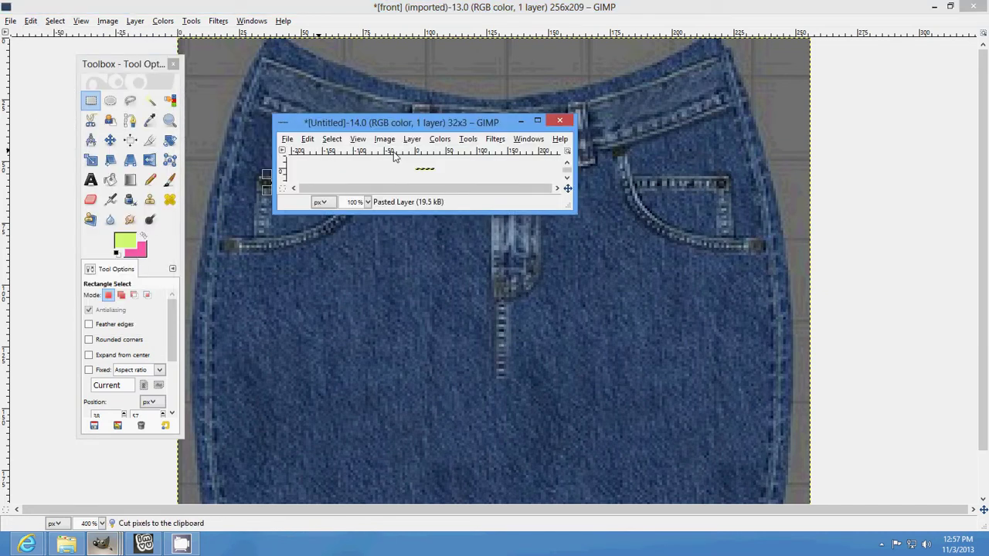
- Rotate the new stitching image by 90° so the strip is vertical, and cut it to the clipboard
{"action": "left_click", "coordinate": [384, 139]}
{"action": "mouse_move", "coordinate": [434, 185]}
{"action": "left_click", "coordinate": [385, 139]}
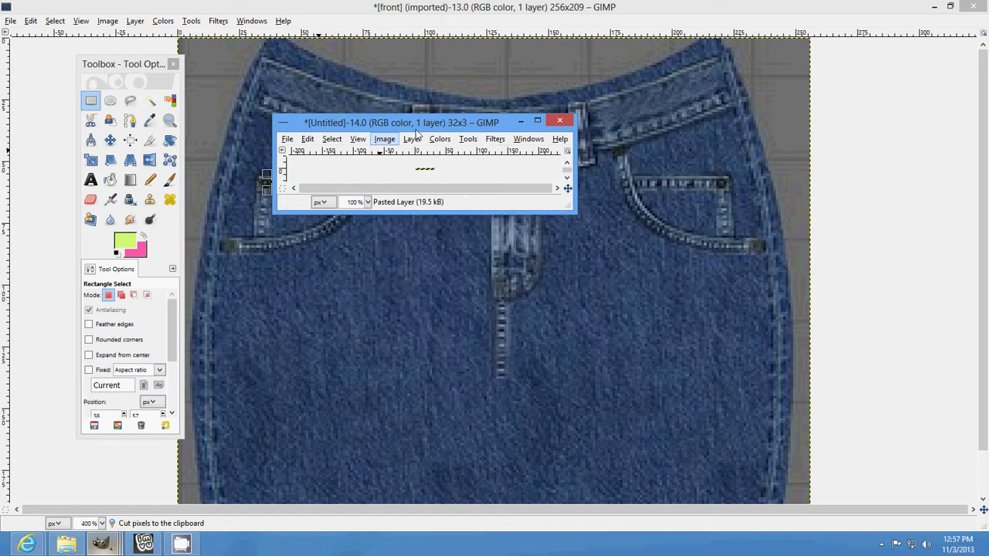
{"action": "left_click", "coordinate": [390, 138]}
{"action": "mouse_move", "coordinate": [433, 178]}
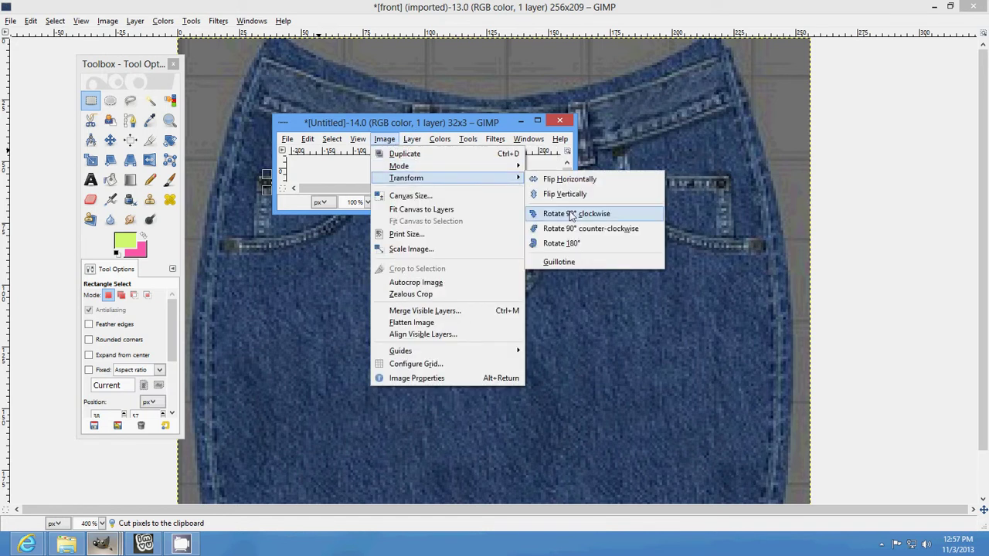
{"action": "left_click", "coordinate": [611, 223]}
{"action": "left_click", "coordinate": [308, 140]}
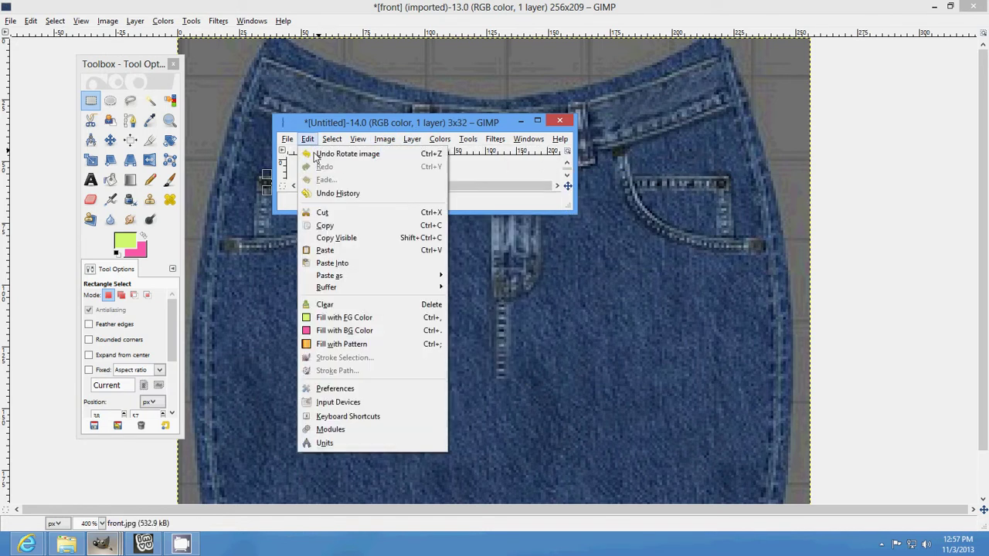
{"action": "left_click", "coordinate": [327, 214]}
- Switch to the baggyboxerjeanx image and select all of its red seam lines by color
{"action": "mouse_move", "coordinate": [101, 544]}
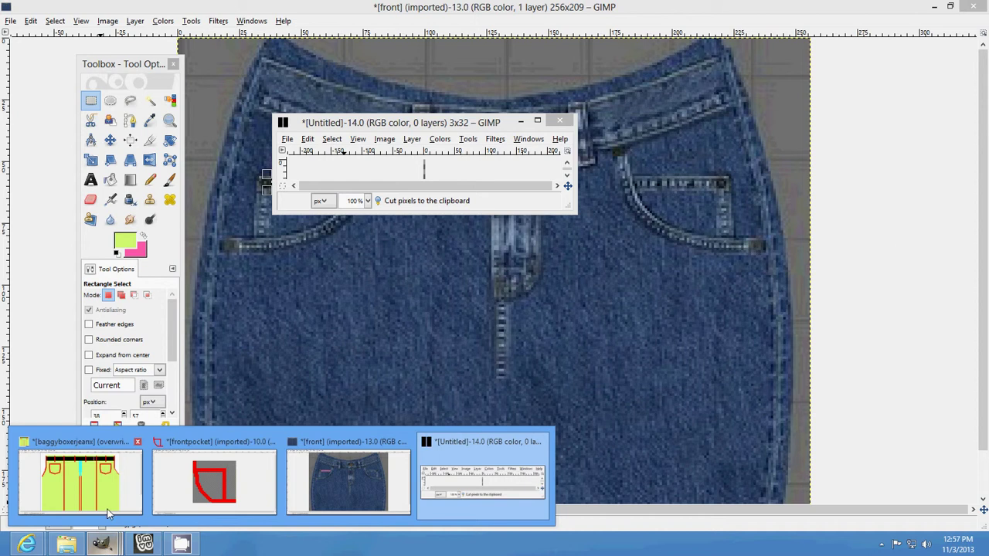
{"action": "left_click", "coordinate": [93, 475]}
{"action": "left_click", "coordinate": [169, 100]}
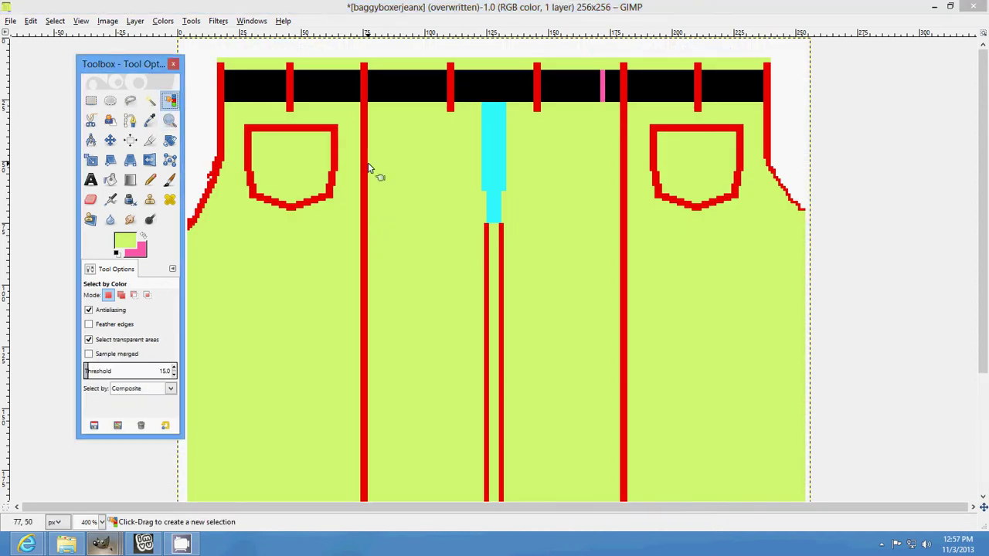
{"action": "left_click", "coordinate": [364, 167]}
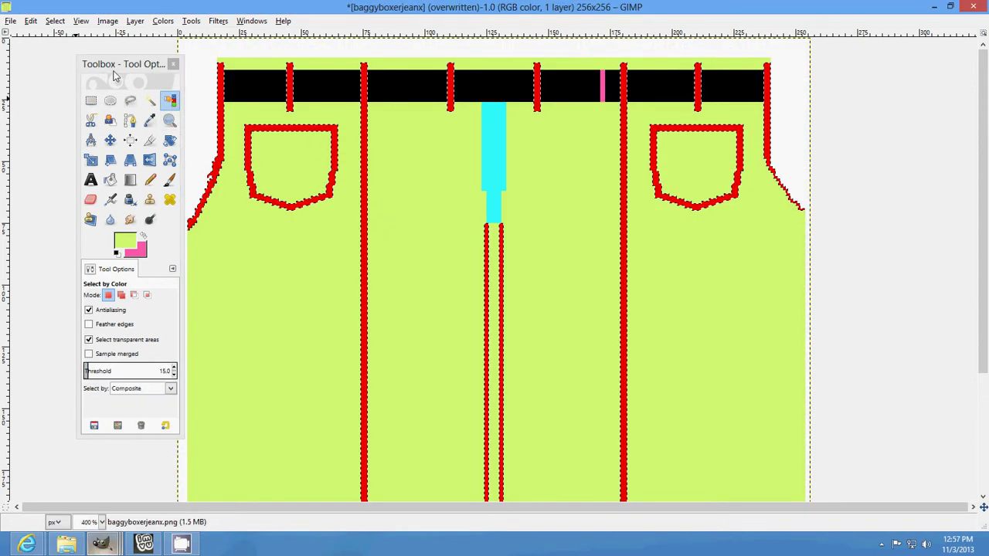
- Paste the vertical stitching into the red selection, place it at the lower end of the right-hand vertical seam, and anchor it
{"action": "left_click_drag", "start_coordinate": [113, 69], "coordinate": [56, 74]}
{"action": "left_click", "coordinate": [33, 105]}
{"action": "key", "text": "ctrl+shift+a"}
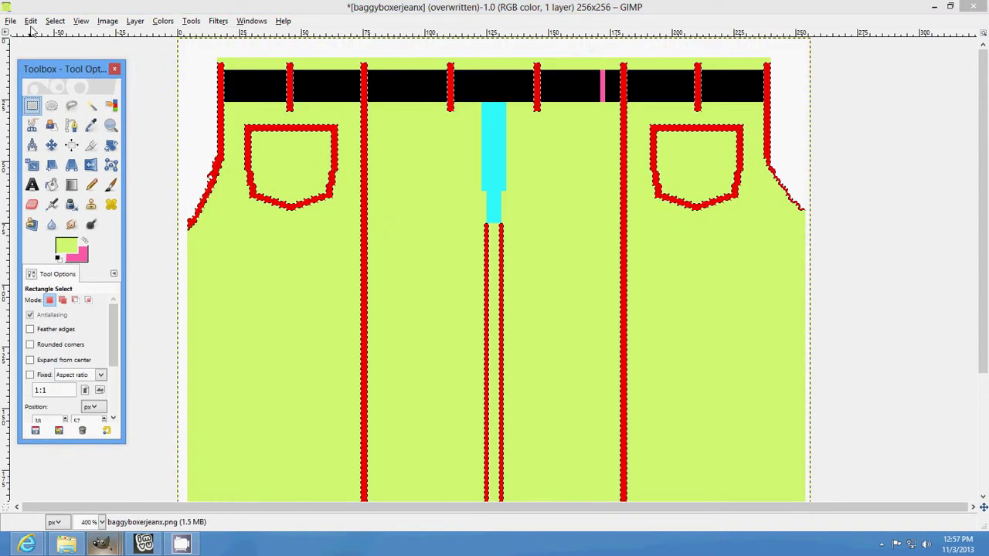
{"action": "left_click", "coordinate": [31, 21]}
{"action": "left_click", "coordinate": [167, 147]}
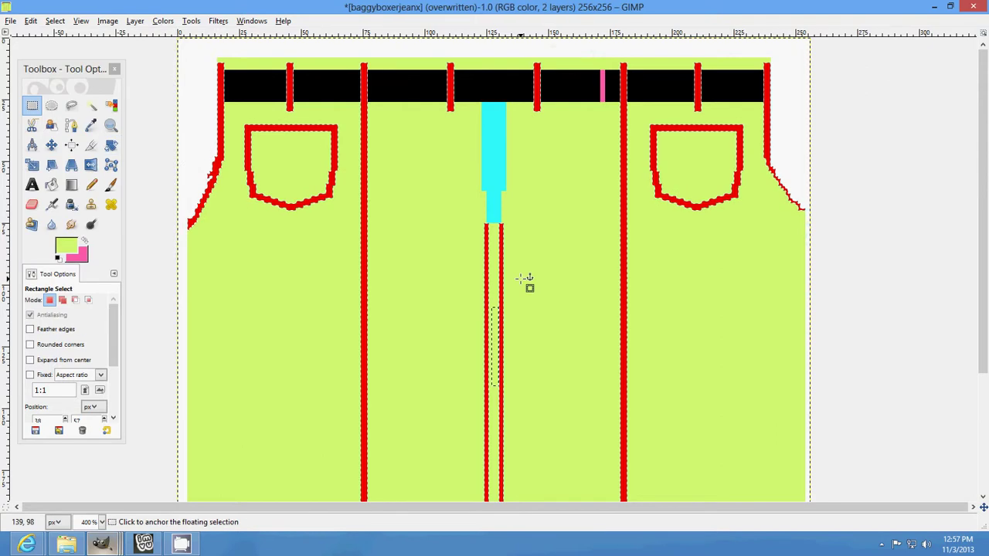
{"action": "scroll", "coordinate": [525, 280], "scroll_direction": "down", "scroll_amount": 4}
{"action": "left_click_drag", "start_coordinate": [510, 186], "coordinate": [631, 427]}
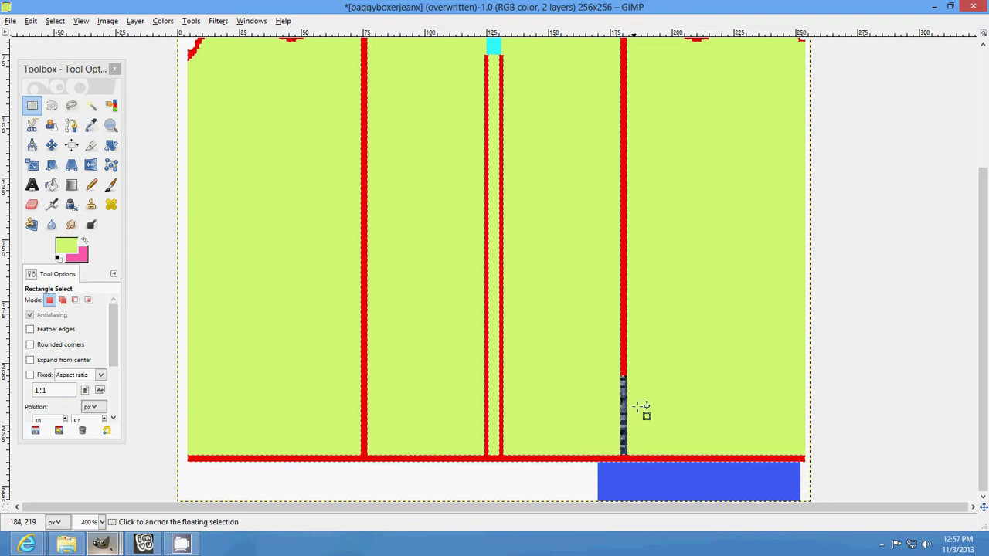
{"action": "left_click", "coordinate": [647, 413]}
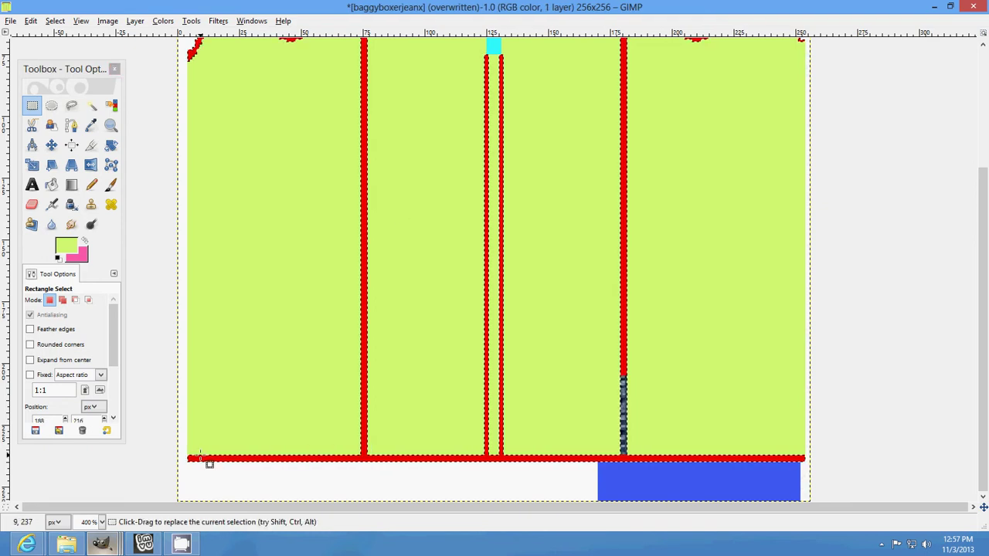
- Paste a second vertical stitching strip into the red selection, place it directly above the first on the right-hand vertical seam, and anchor it
{"action": "left_click", "coordinate": [31, 21]}
{"action": "left_click", "coordinate": [86, 145]}
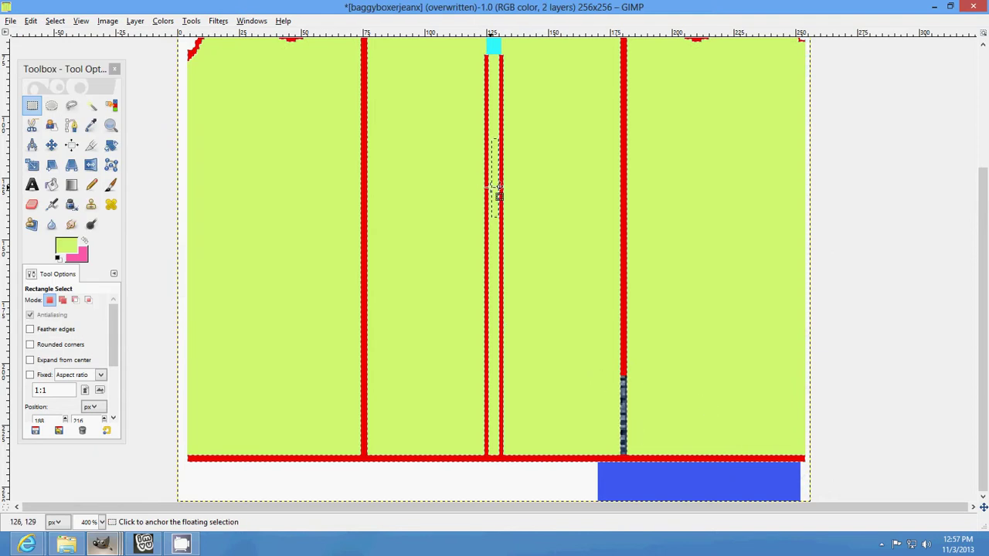
{"action": "left_click_drag", "start_coordinate": [493, 188], "coordinate": [590, 306]}
{"action": "left_click", "coordinate": [31, 21]}
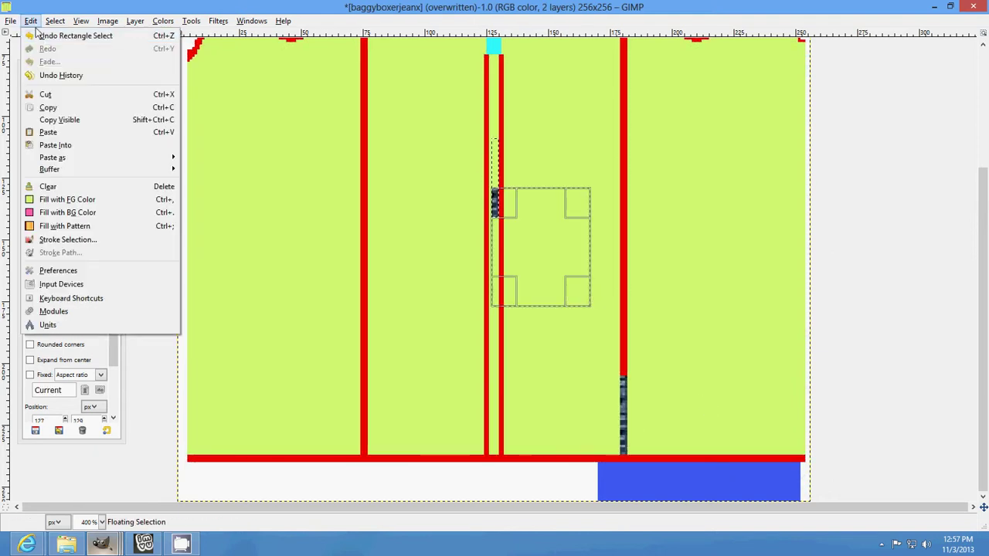
{"action": "left_click", "coordinate": [54, 35]}
{"action": "left_click_drag", "start_coordinate": [501, 205], "coordinate": [662, 337]}
{"action": "left_click", "coordinate": [51, 144]}
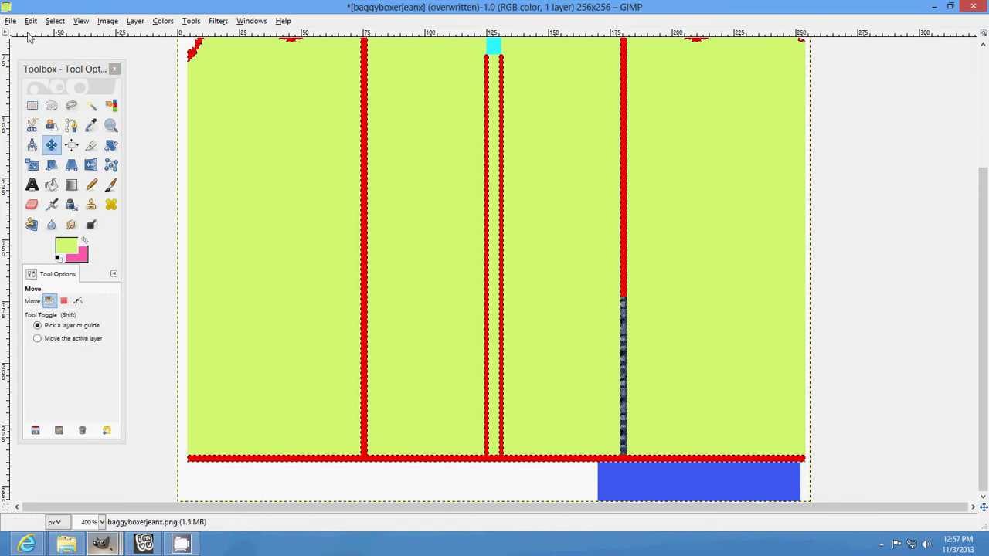
- Paste a third vertical stitching strip into the red selection and place it above the second on the right-hand vertical seam
{"action": "left_click", "coordinate": [31, 21]}
{"action": "left_click", "coordinate": [77, 146]}
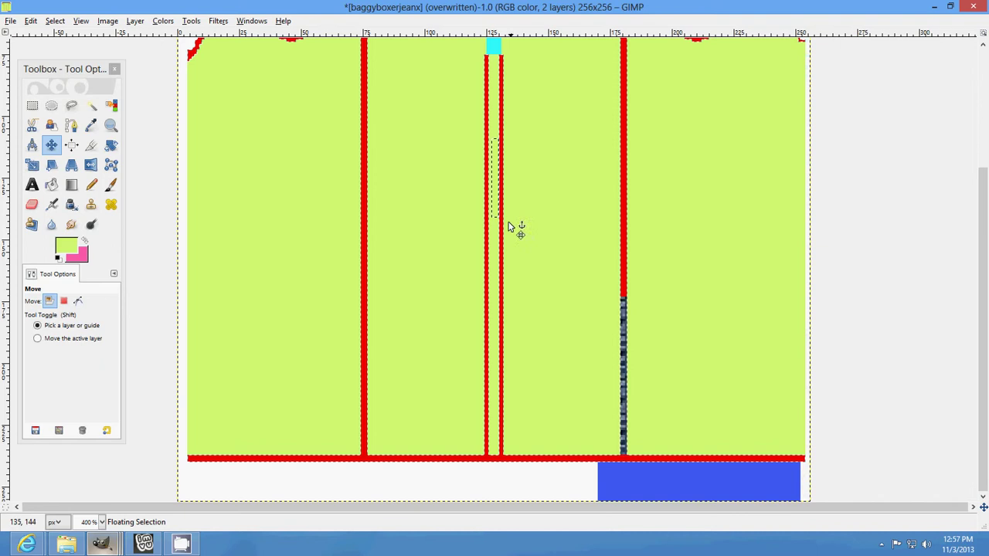
{"action": "left_click", "coordinate": [31, 105]}
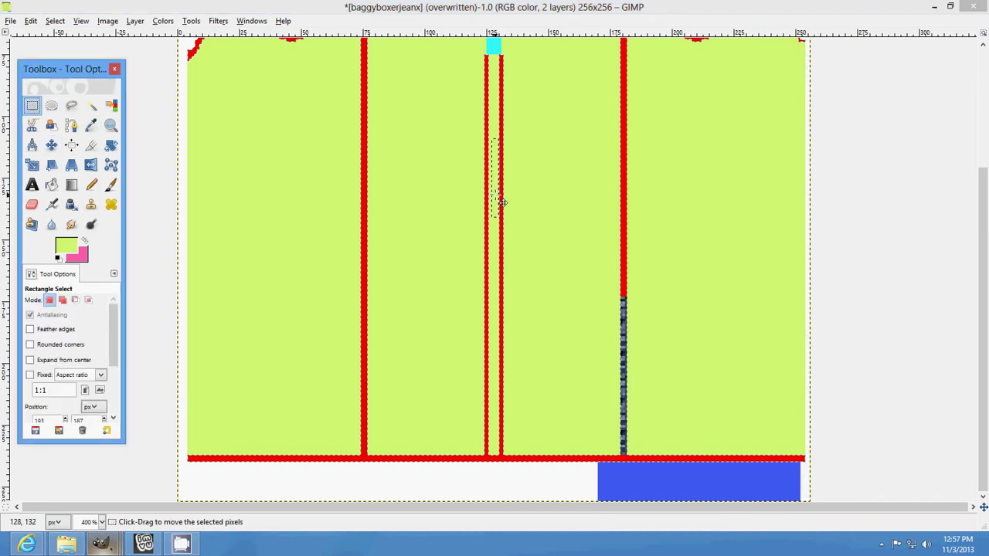
{"action": "left_click_drag", "start_coordinate": [502, 202], "coordinate": [632, 282]}
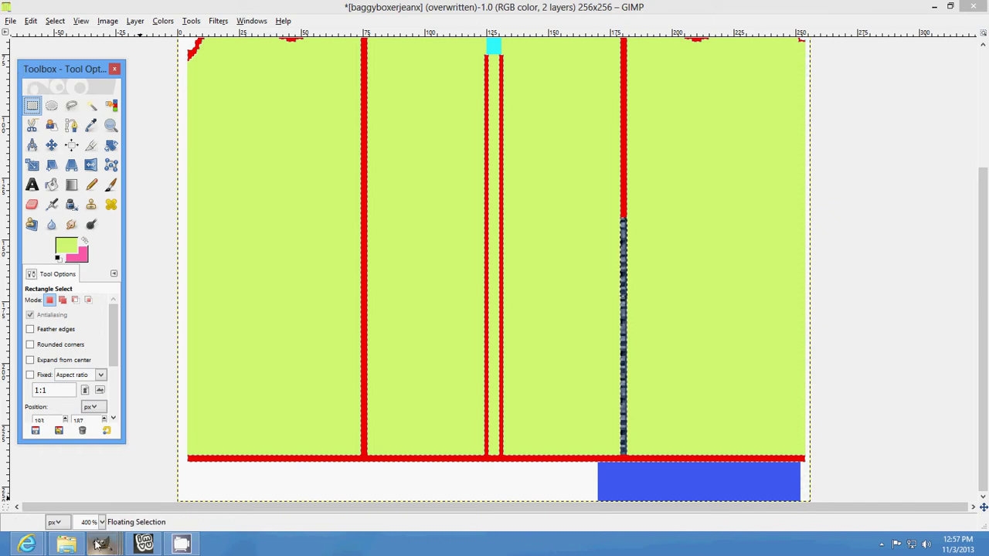
- Switch to the small untitled stitching image, undo its cut and rotation, and cut the horizontal strip to the clipboard
{"action": "mouse_move", "coordinate": [108, 545]}
{"action": "left_click", "coordinate": [498, 486]}
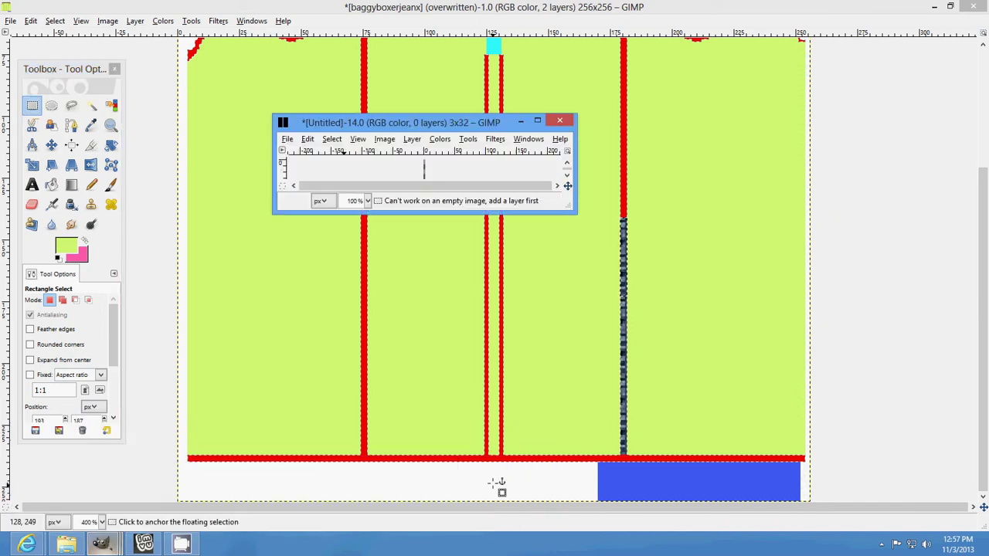
{"action": "left_click", "coordinate": [306, 139]}
{"action": "left_click", "coordinate": [303, 137]}
{"action": "left_click", "coordinate": [303, 138]}
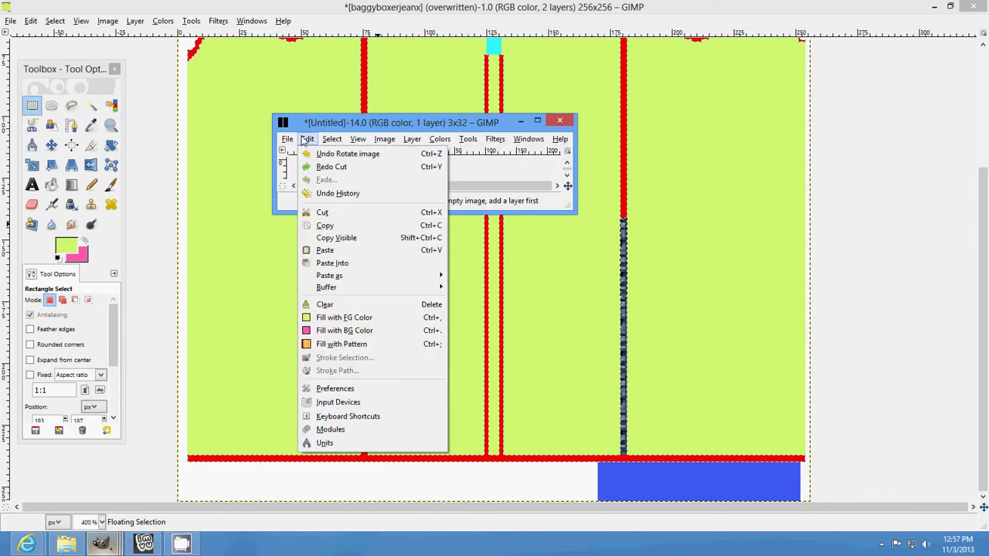
{"action": "left_click", "coordinate": [324, 153]}
{"action": "left_click", "coordinate": [307, 139]}
{"action": "left_click", "coordinate": [322, 213]}
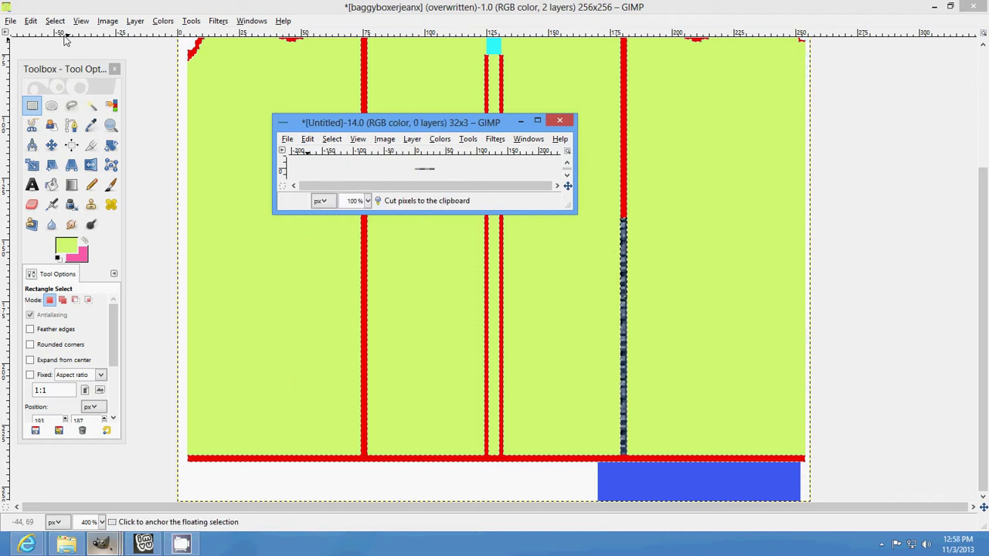
- Paste the horizontal stitching into the jeans template's red selection, place it at the left end of the bottom hem line, and anchor it
{"action": "left_click", "coordinate": [31, 21]}
{"action": "left_click", "coordinate": [116, 145]}
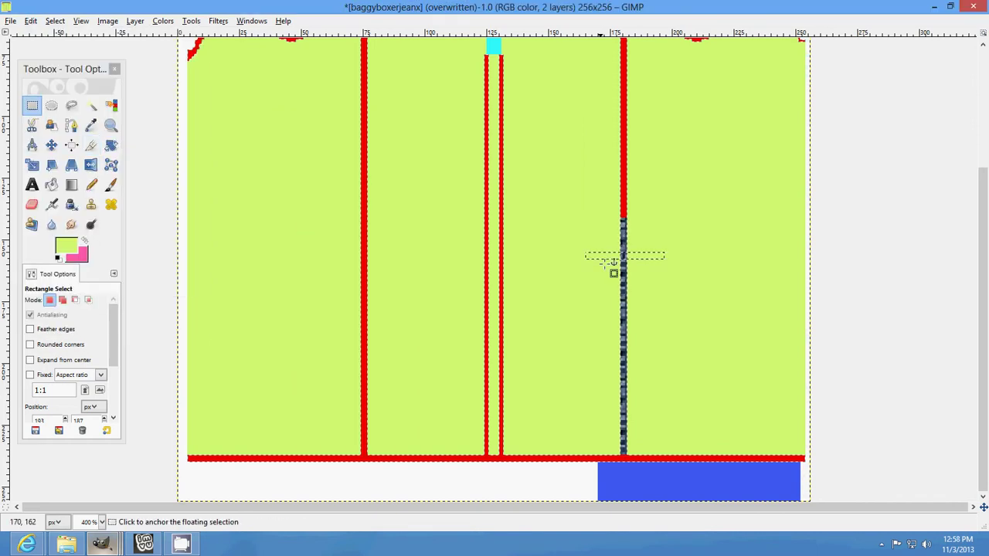
{"action": "left_click_drag", "start_coordinate": [615, 258], "coordinate": [215, 465]}
{"action": "key", "text": "ctrl+h"}
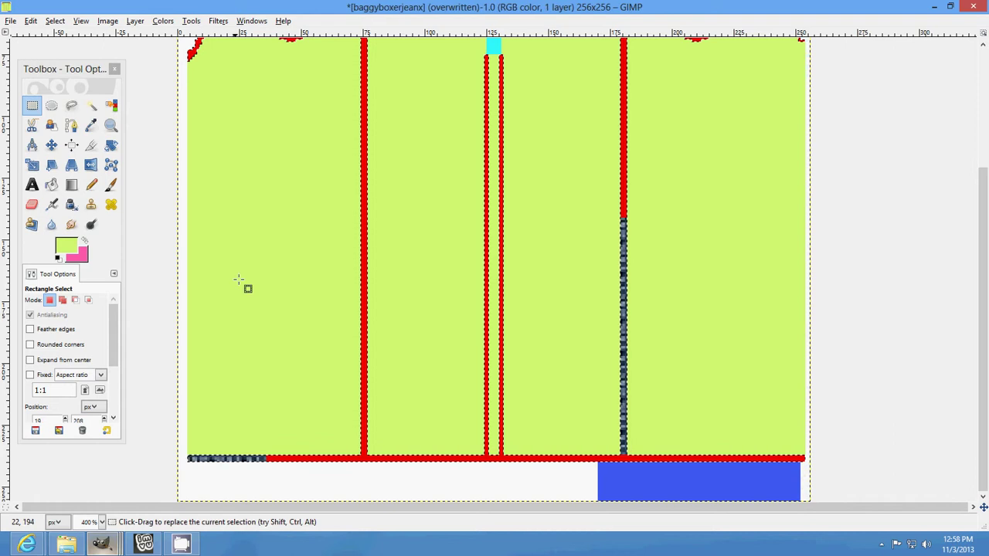
- Paste another horizontal stitching strip into the selection, butt it against the first on the bottom hem line, and anchor it
{"action": "left_click", "coordinate": [31, 21]}
{"action": "left_click", "coordinate": [77, 137]}
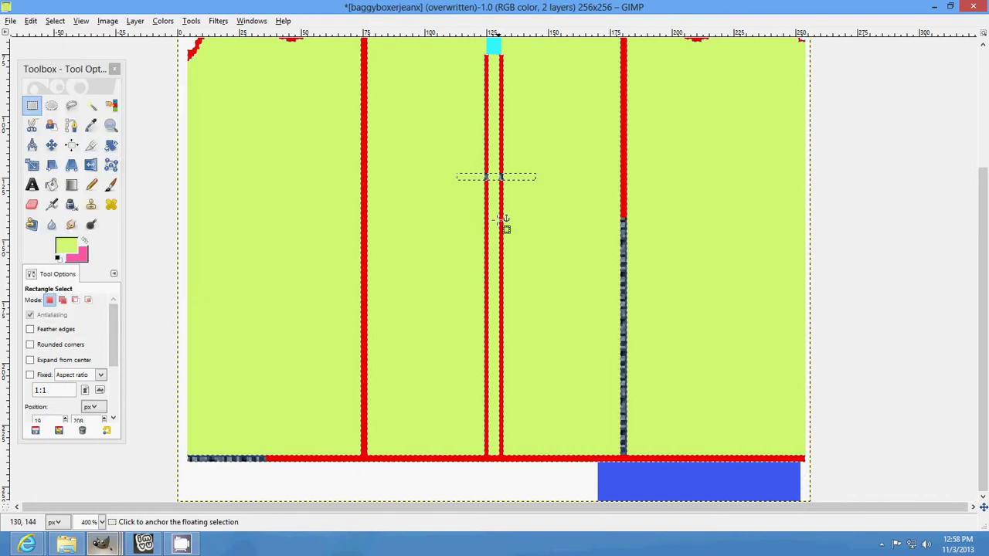
{"action": "left_click_drag", "start_coordinate": [486, 178], "coordinate": [296, 461]}
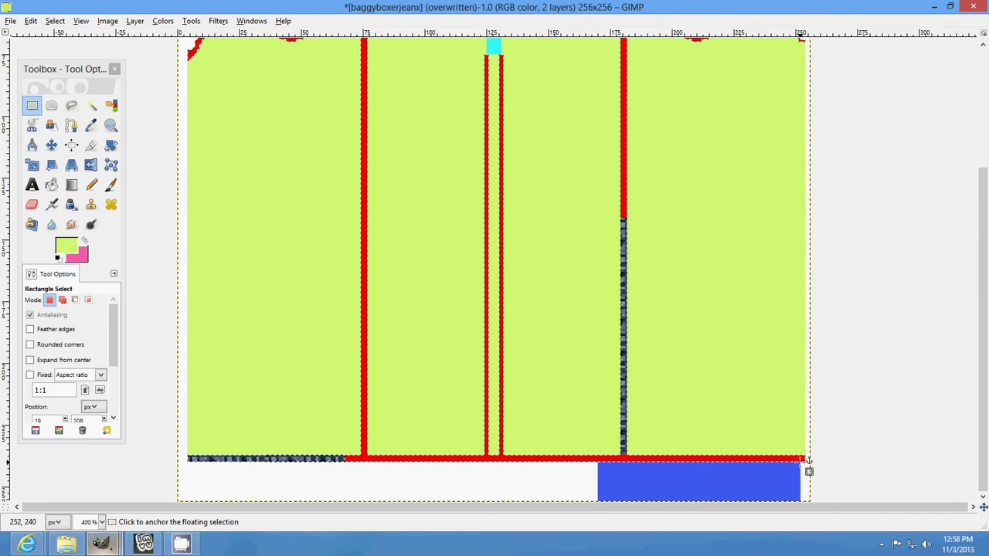
{"action": "left_click", "coordinate": [873, 394]}
- Paste the horizontal stitching into the selection, place it on the top edge of the left pocket starting at its left corner, and anchor it
{"action": "scroll", "coordinate": [892, 395], "scroll_direction": "up", "scroll_amount": 5}
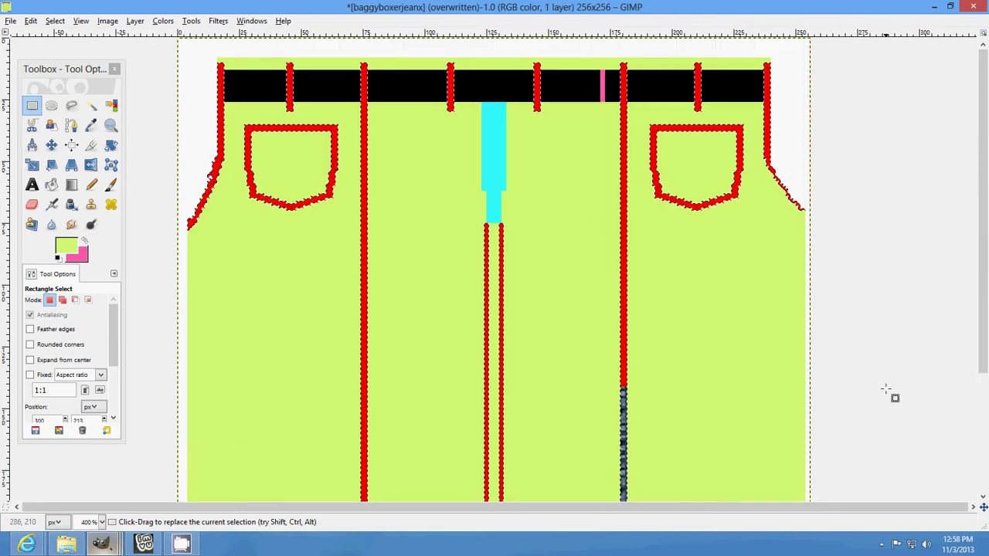
{"action": "left_click", "coordinate": [31, 21]}
{"action": "left_click", "coordinate": [46, 130]}
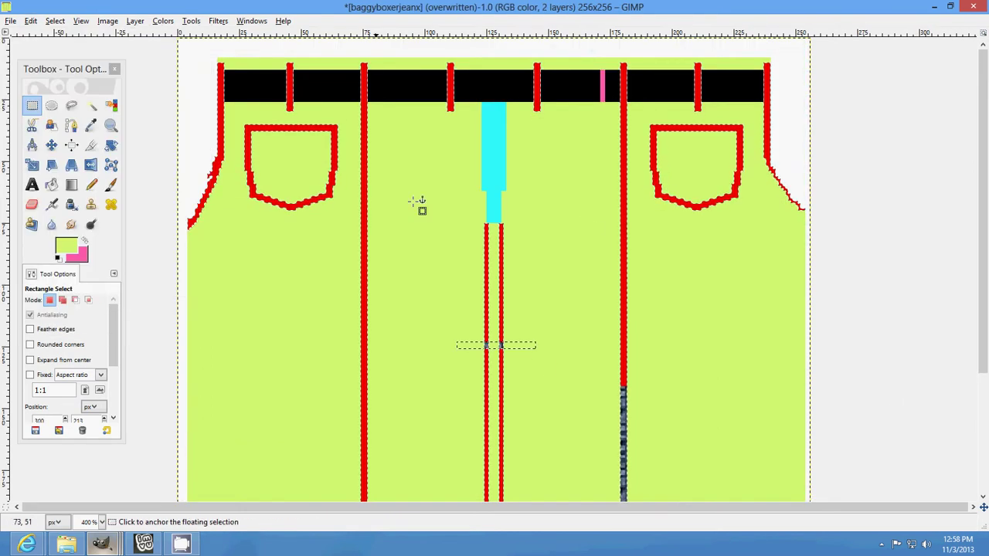
{"action": "left_click_drag", "start_coordinate": [507, 345], "coordinate": [309, 135]}
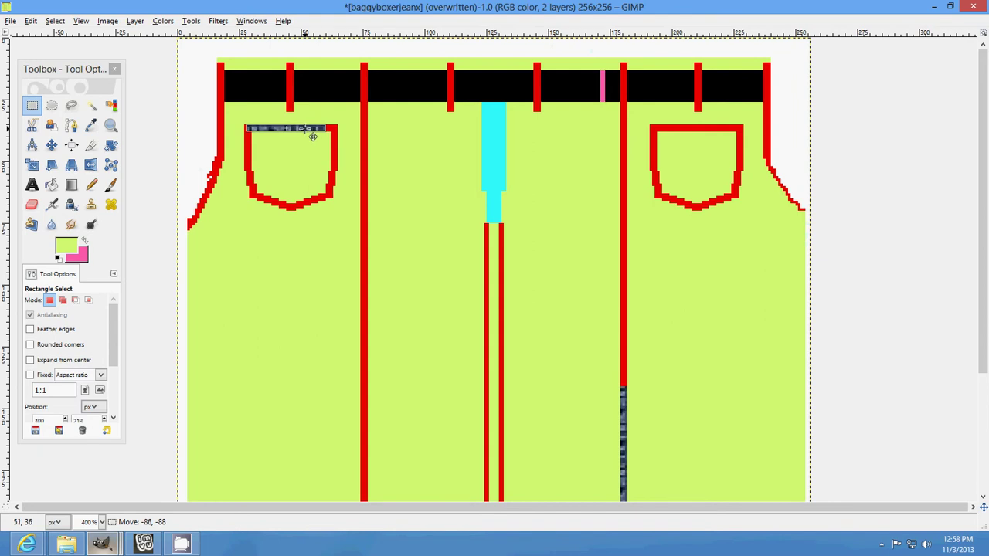
{"action": "left_click", "coordinate": [335, 254]}
- Paste the horizontal stitching into the selection, place it over the bottom tip of the left pocket outline, and anchor it
{"action": "left_click", "coordinate": [31, 21]}
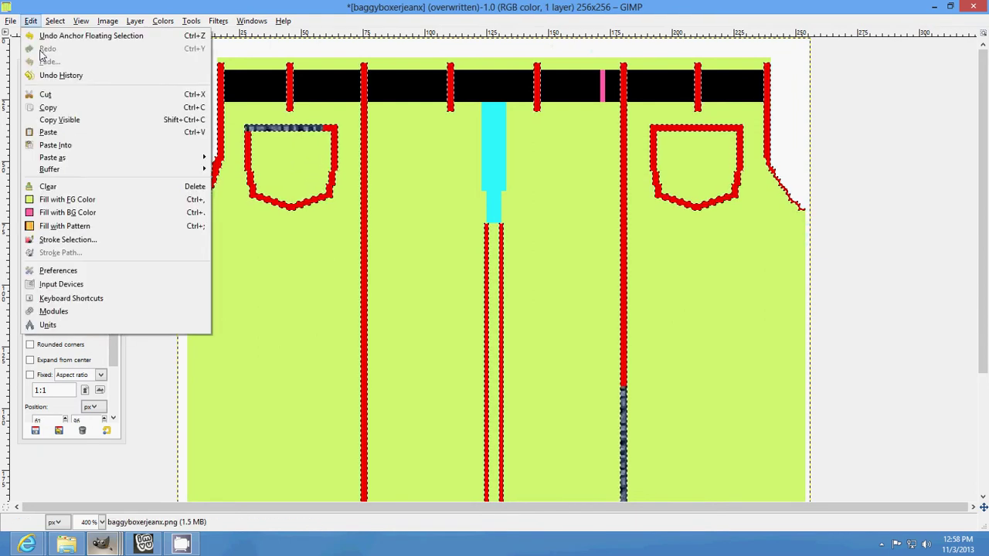
{"action": "left_click", "coordinate": [272, 168]}
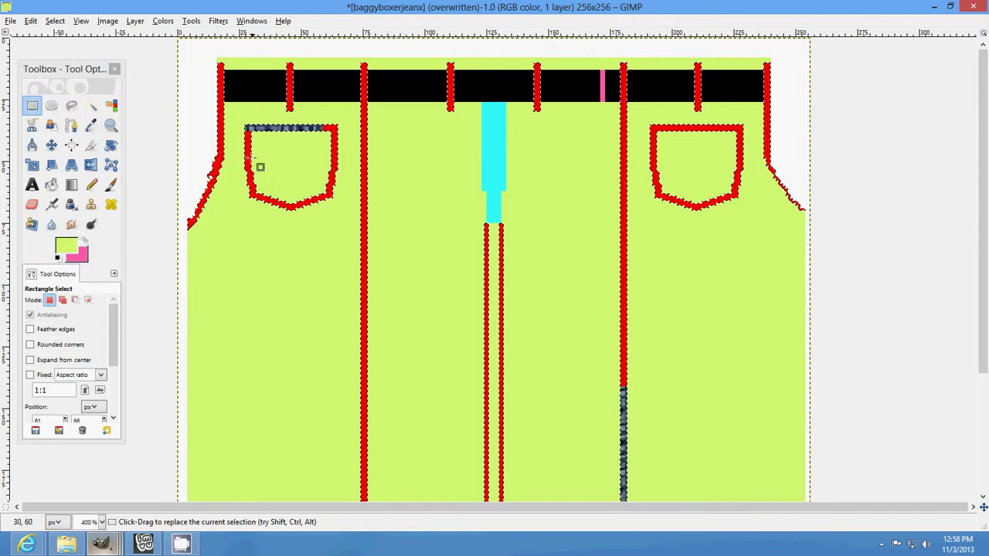
{"action": "left_click", "coordinate": [31, 20]}
{"action": "left_click", "coordinate": [47, 144]}
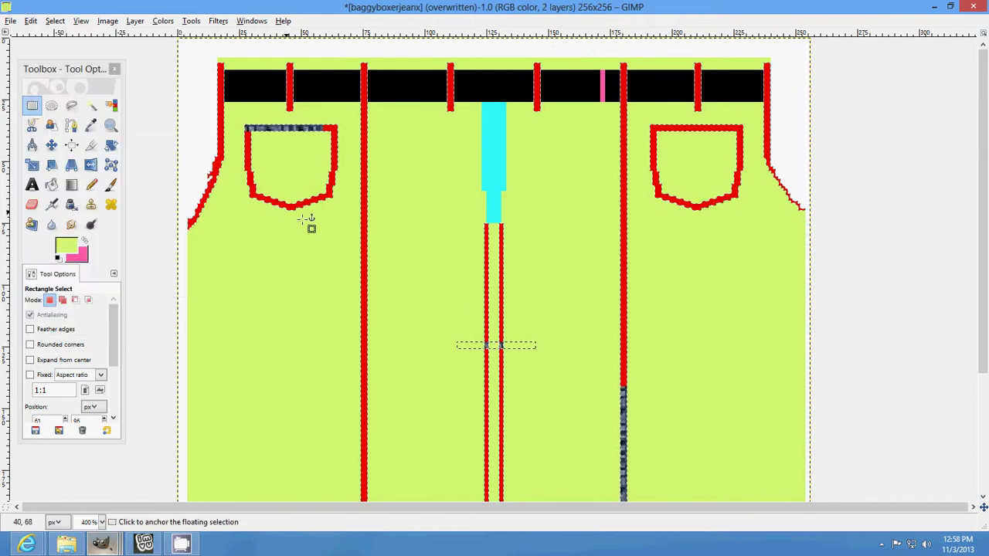
{"action": "left_click_drag", "start_coordinate": [481, 347], "coordinate": [256, 194]}
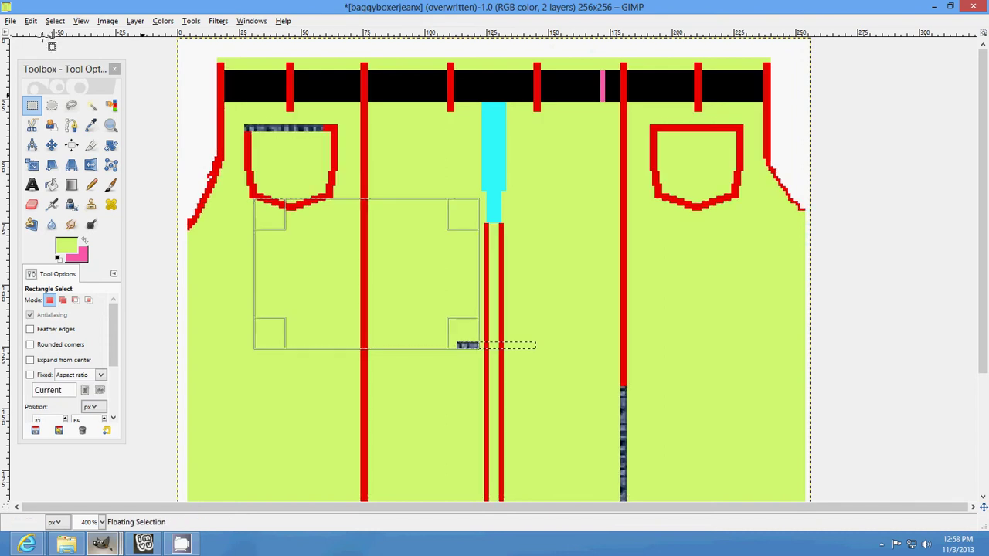
{"action": "left_click", "coordinate": [31, 21]}
{"action": "left_click", "coordinate": [62, 37]}
{"action": "left_click_drag", "start_coordinate": [469, 349], "coordinate": [476, 355]}
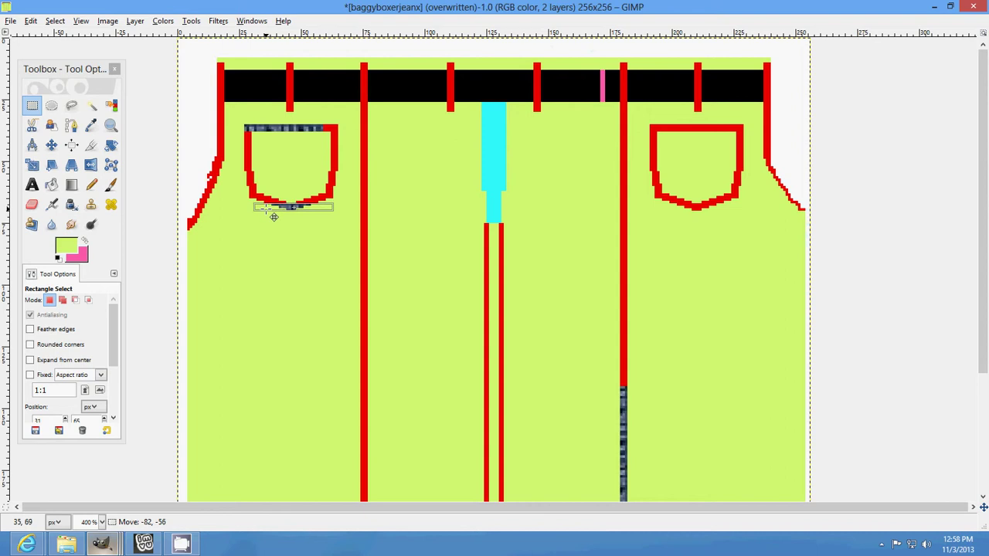
{"action": "left_click", "coordinate": [145, 107]}
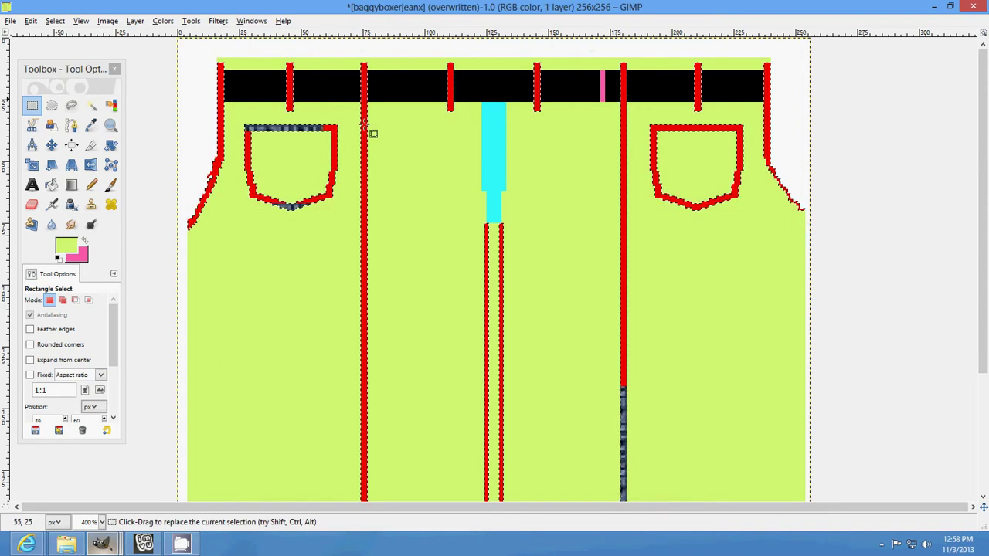
- Switch to the untitled stitching image, undo its cut, rotate it by 90° so the strip is vertical, and cut it to the clipboard
{"action": "mouse_move", "coordinate": [101, 544]}
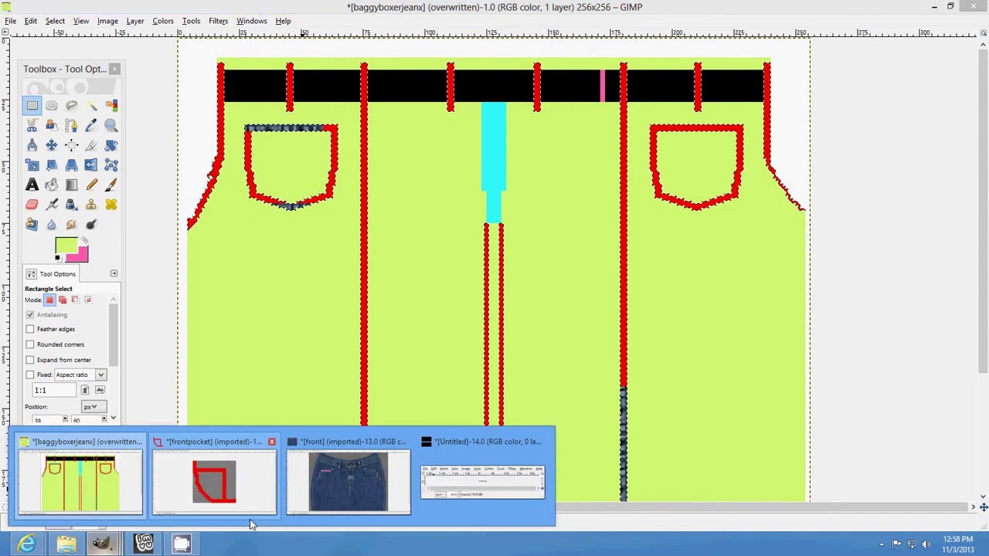
{"action": "left_click", "coordinate": [442, 497]}
{"action": "left_click", "coordinate": [308, 139]}
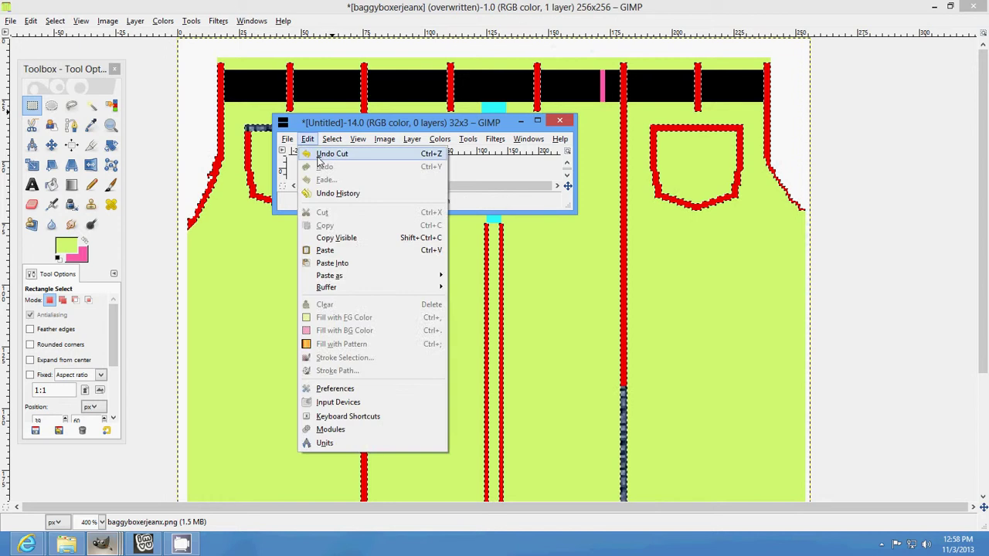
{"action": "left_click", "coordinate": [438, 158]}
{"action": "left_click", "coordinate": [384, 141]}
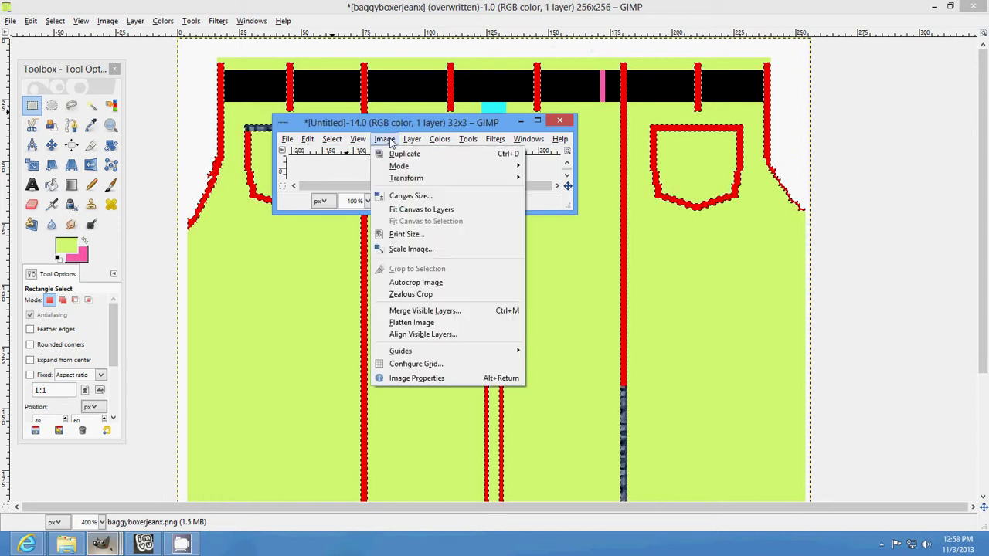
{"action": "mouse_move", "coordinate": [423, 179]}
{"action": "left_click", "coordinate": [566, 220]}
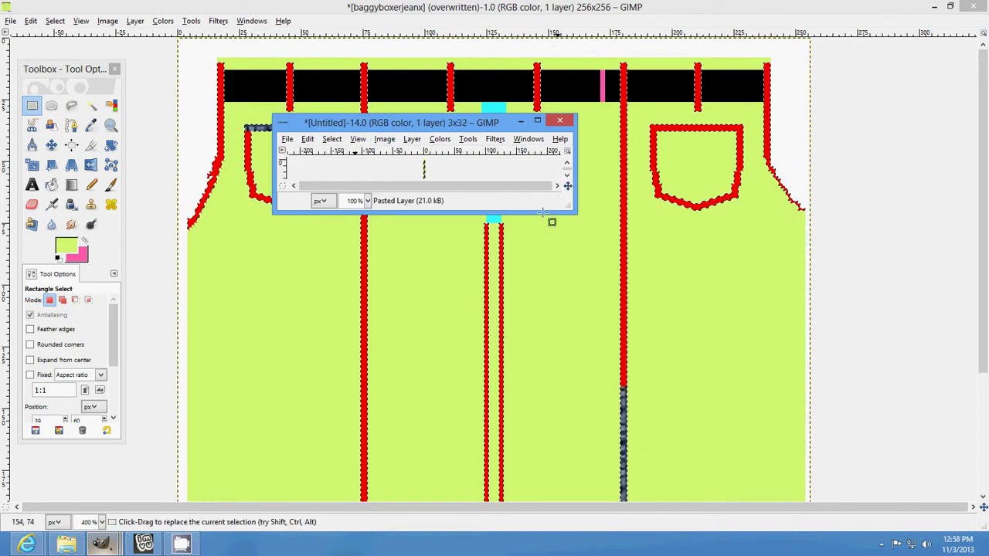
{"action": "left_click", "coordinate": [307, 139]}
{"action": "left_click", "coordinate": [323, 212]}
- Paste the vertical stitching into the template's red selection, place it over the belt loop just right of the cyan fly, and anchor it
{"action": "left_click", "coordinate": [31, 21]}
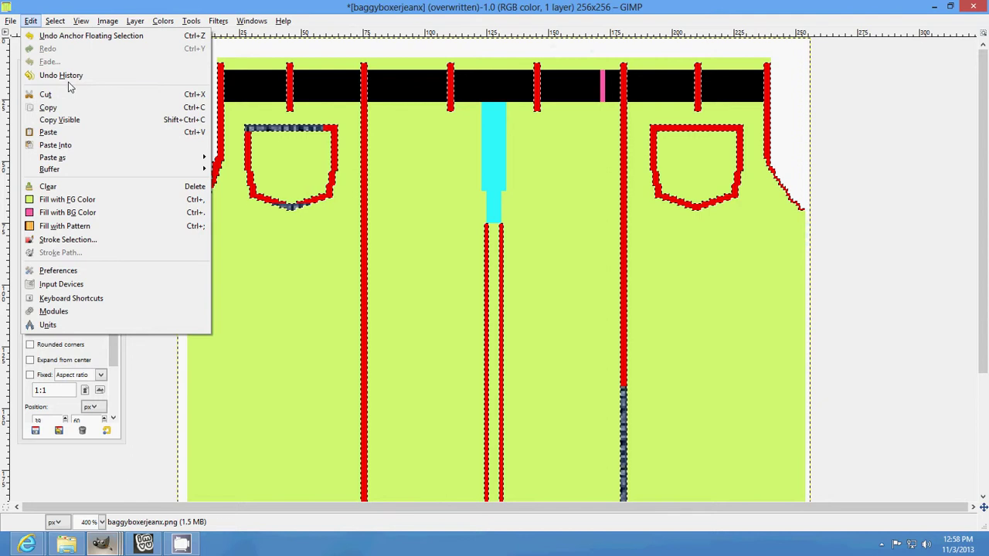
{"action": "left_click", "coordinate": [54, 146]}
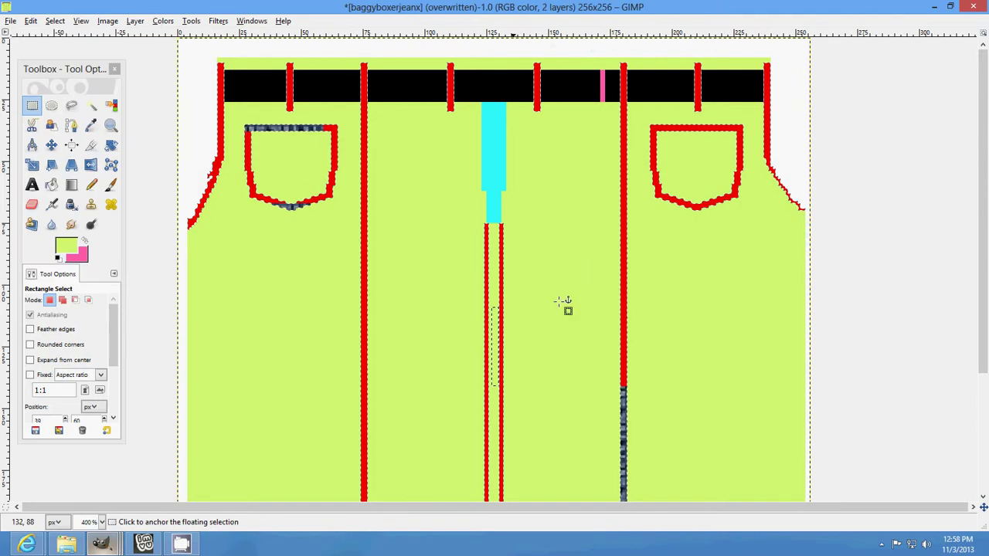
{"action": "left_click_drag", "start_coordinate": [502, 348], "coordinate": [540, 93]}
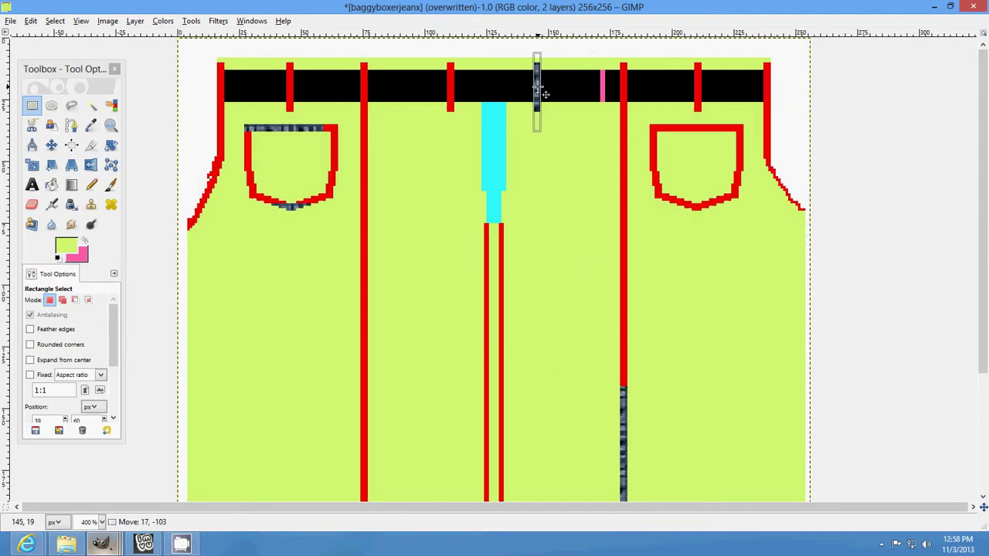
{"action": "left_click", "coordinate": [715, 161]}
- Paste the vertical stitching into the selection, place it at the upper end of the right-hand vertical seam across the waistband, and anchor it
{"action": "left_click", "coordinate": [31, 21]}
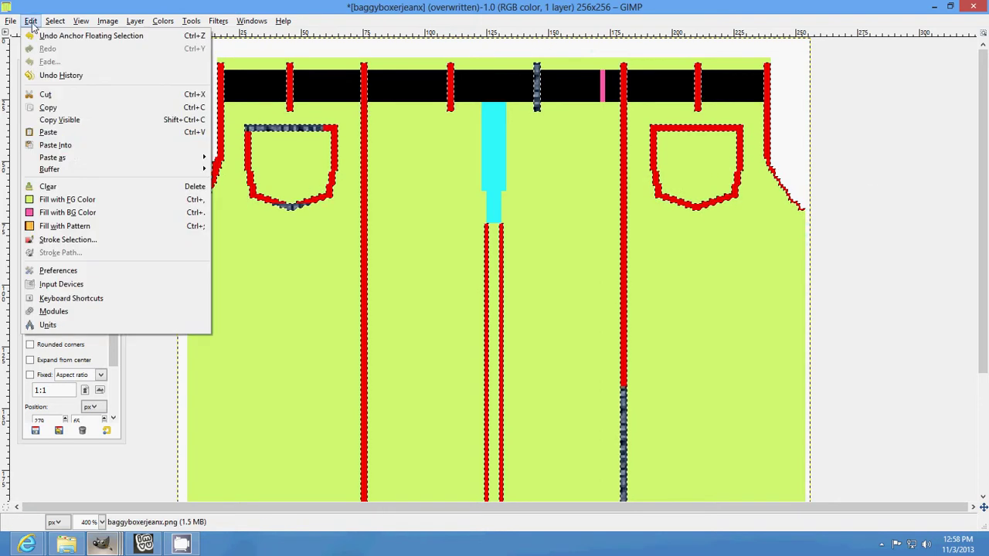
{"action": "left_click", "coordinate": [74, 147]}
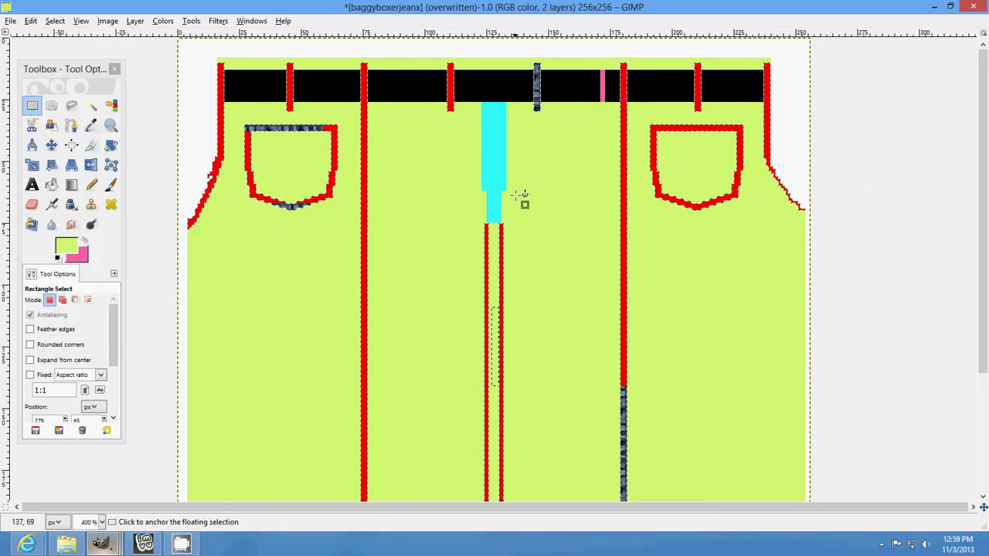
{"action": "left_click_drag", "start_coordinate": [500, 356], "coordinate": [571, 135]}
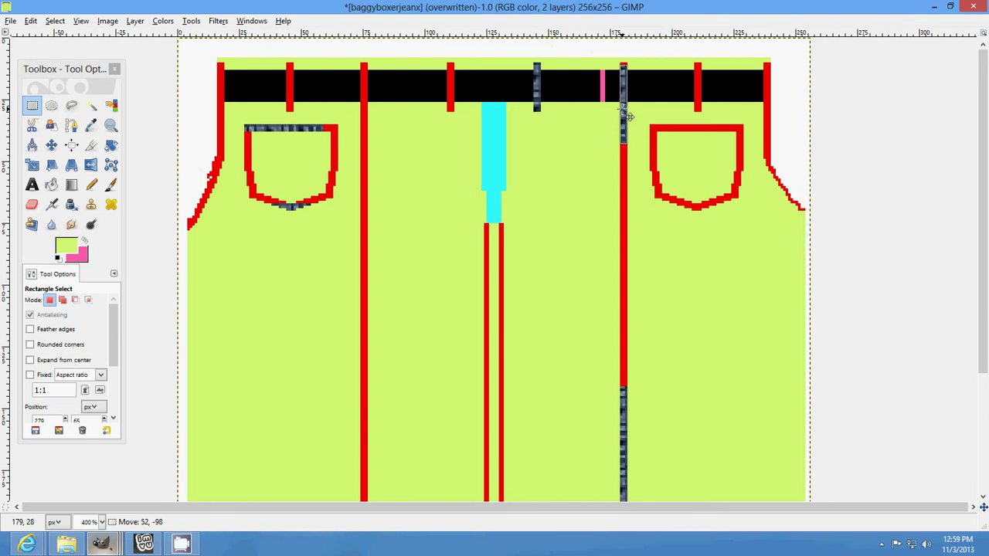
{"action": "left_click", "coordinate": [861, 203]}
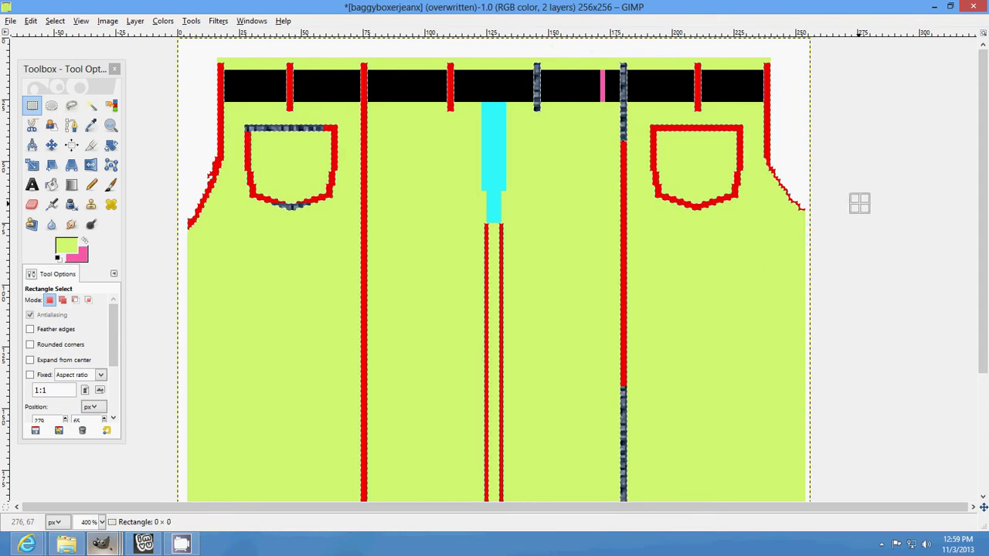
{"action": "scroll", "coordinate": [881, 350], "scroll_direction": "down", "scroll_amount": 4}
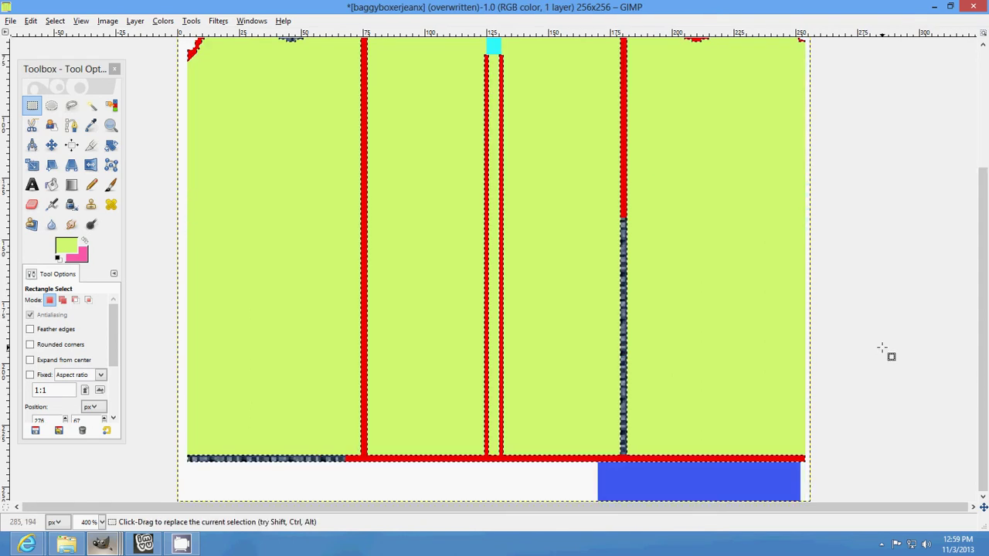
{"action": "left_click", "coordinate": [882, 544]}
{"action": "right_click", "coordinate": [900, 481]}
{"action": "left_click", "coordinate": [930, 437]}
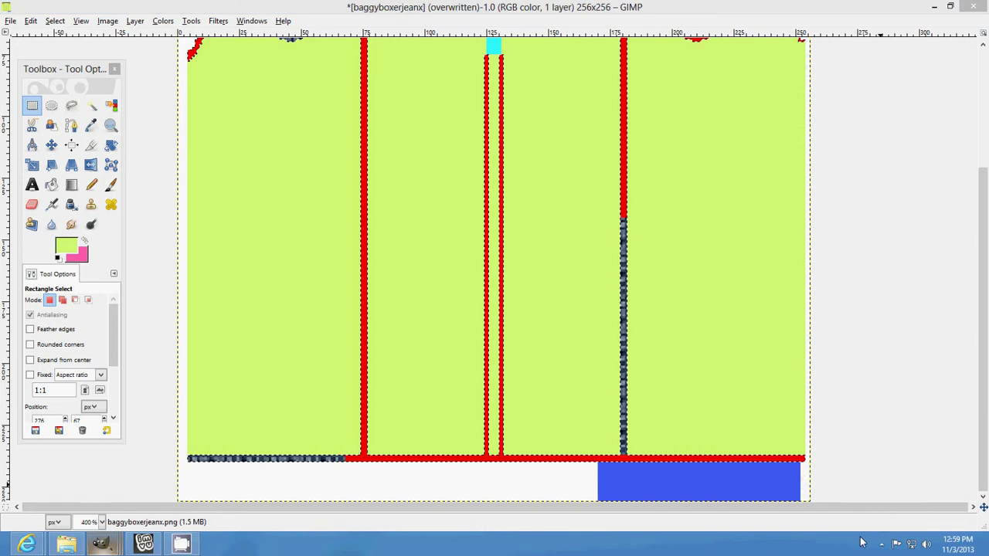
{"action": "left_click", "coordinate": [882, 547]}
{"action": "right_click", "coordinate": [902, 479]}
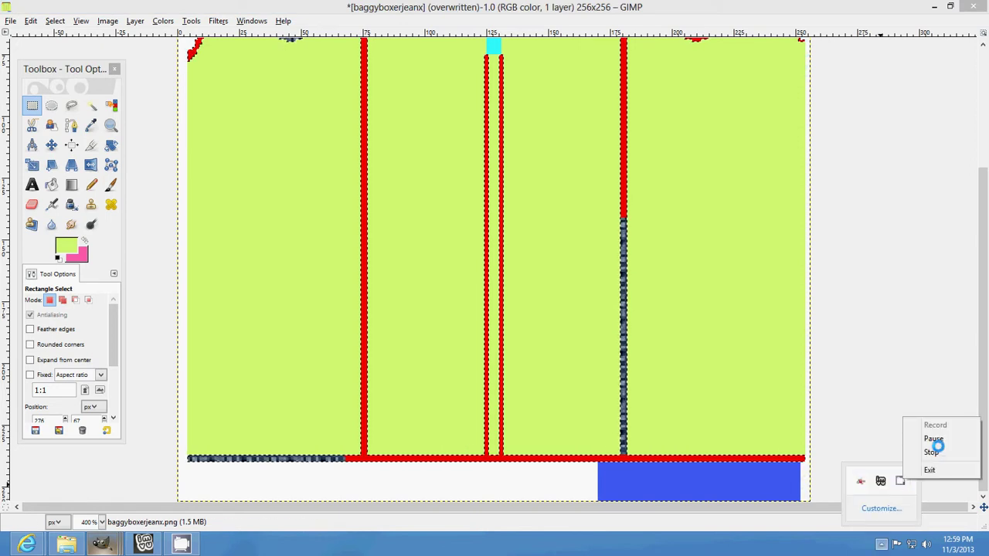
{"action": "left_click", "coordinate": [936, 442]}
{"action": "left_click", "coordinate": [883, 545]}
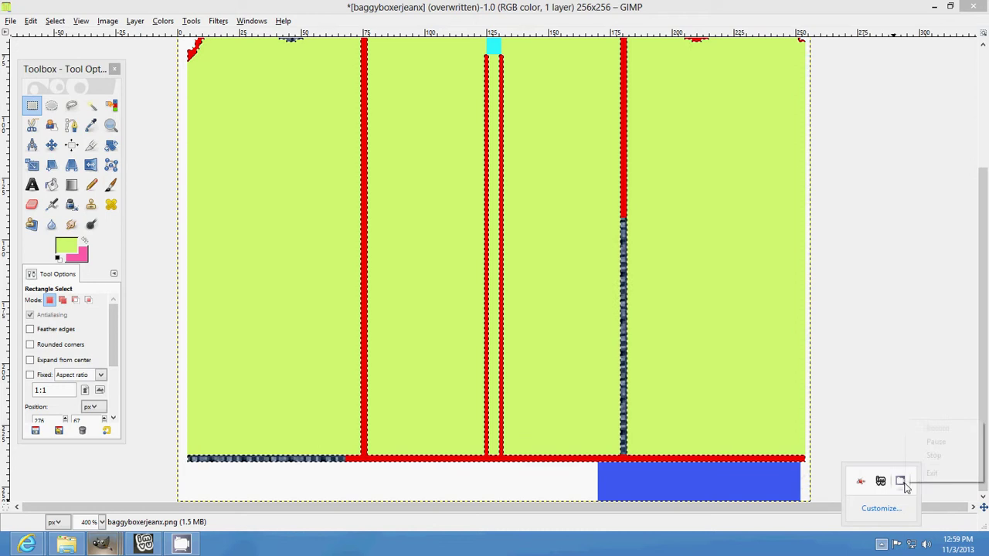
{"action": "right_click", "coordinate": [900, 481]}
{"action": "left_click", "coordinate": [947, 447]}
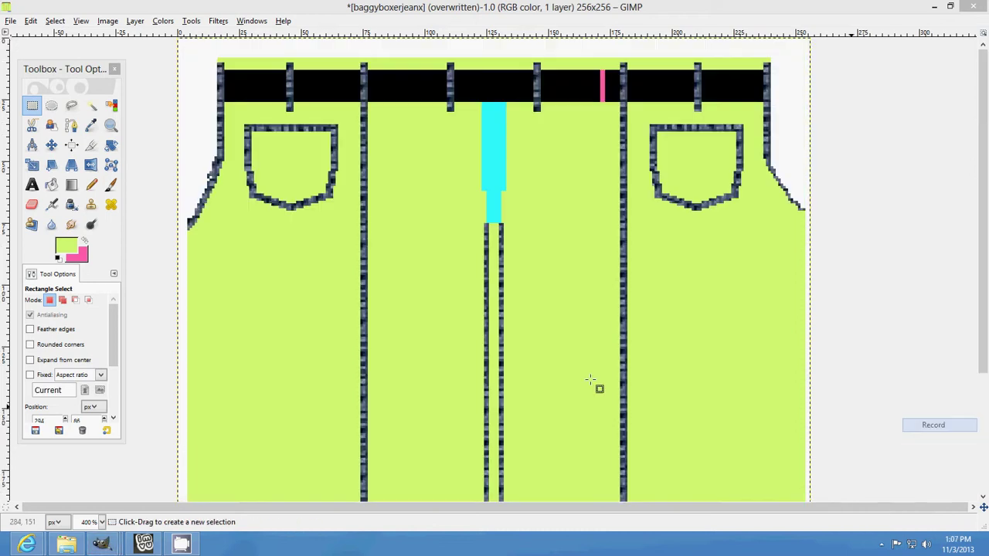
- Switch to the frontpocket image and select its red outline by color
{"action": "mouse_move", "coordinate": [101, 545]}
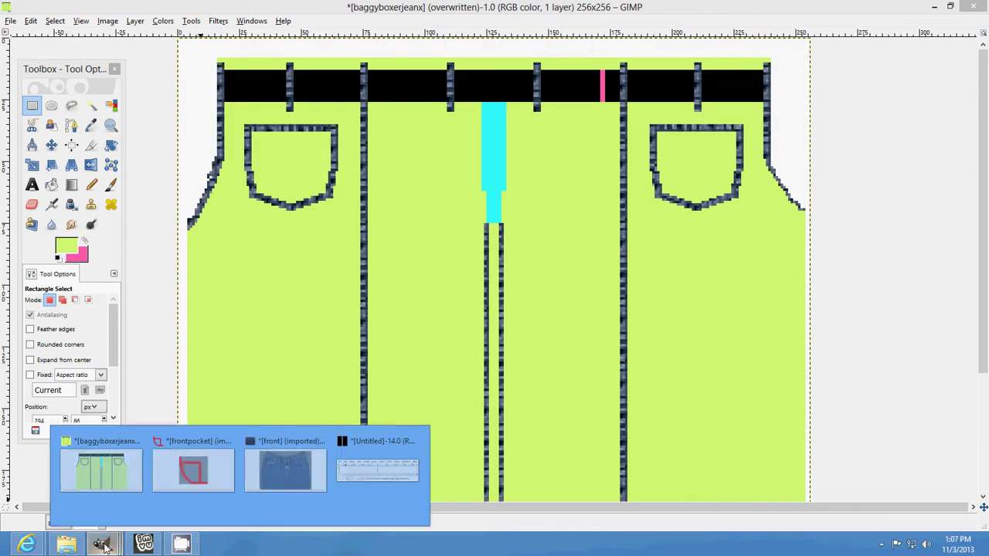
{"action": "left_click", "coordinate": [249, 483]}
{"action": "left_click", "coordinate": [111, 105]}
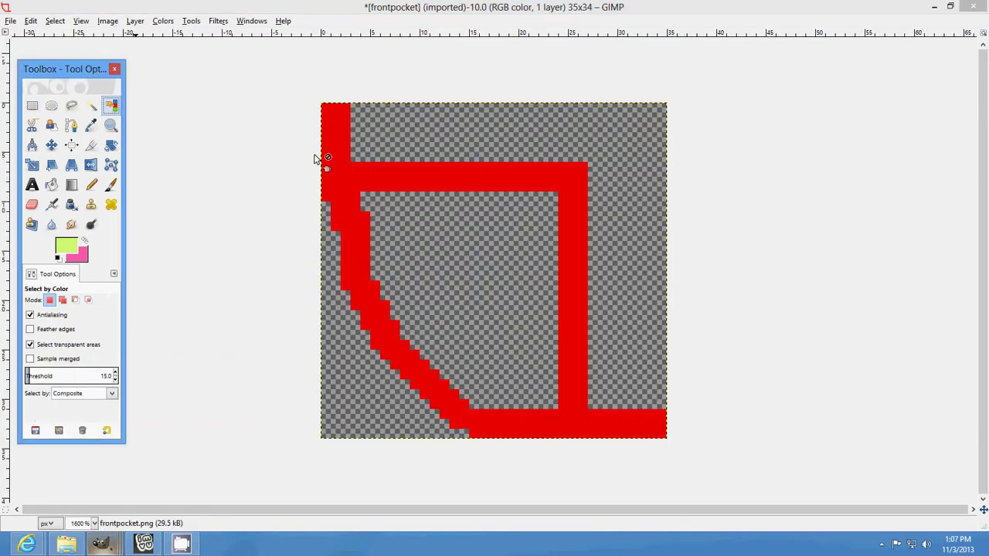
{"action": "left_click", "coordinate": [464, 301]}
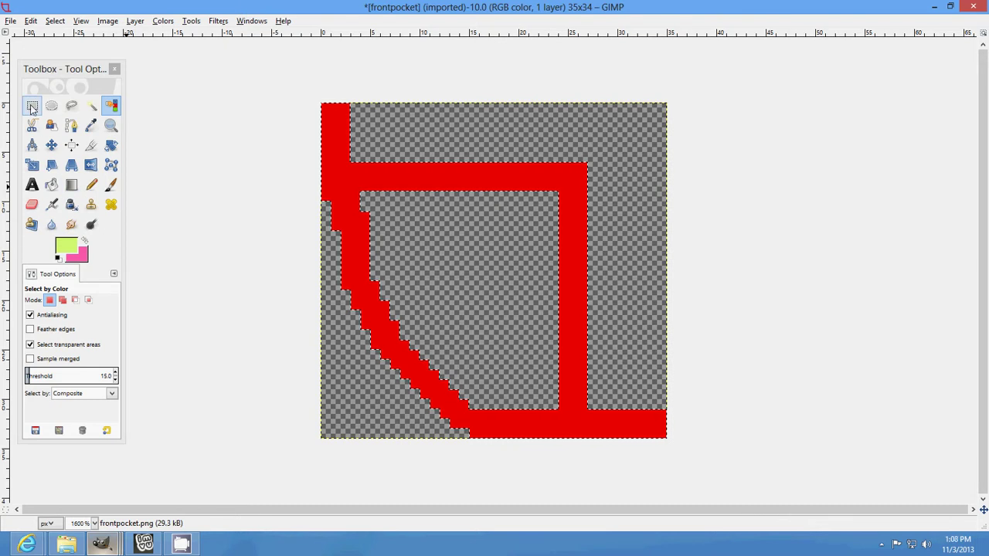
- Paste the vertical stitching into the red selection, place it along the left edge of the front pocket outline, and anchor it
{"action": "left_click", "coordinate": [31, 21]}
{"action": "left_click", "coordinate": [78, 145]}
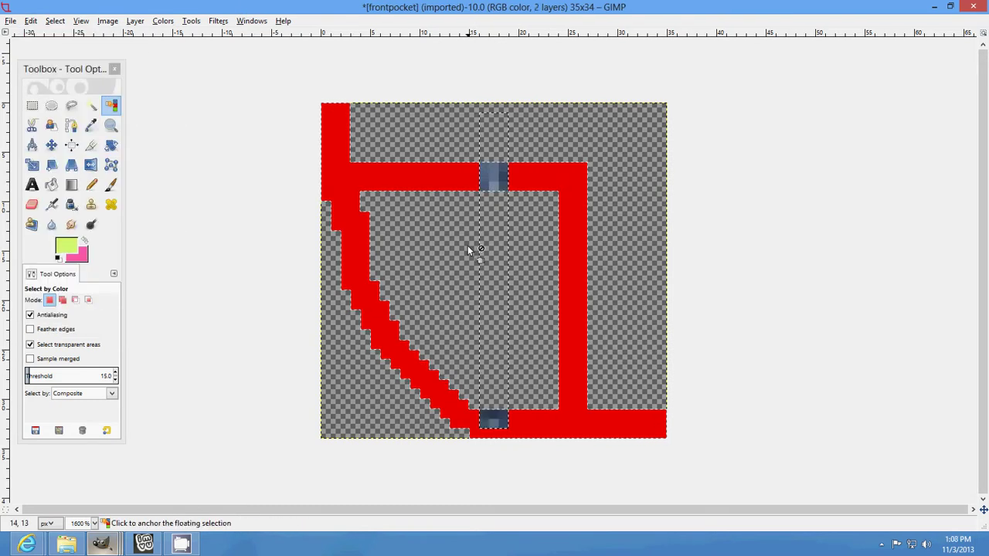
{"action": "left_click_drag", "start_coordinate": [503, 221], "coordinate": [345, 194]}
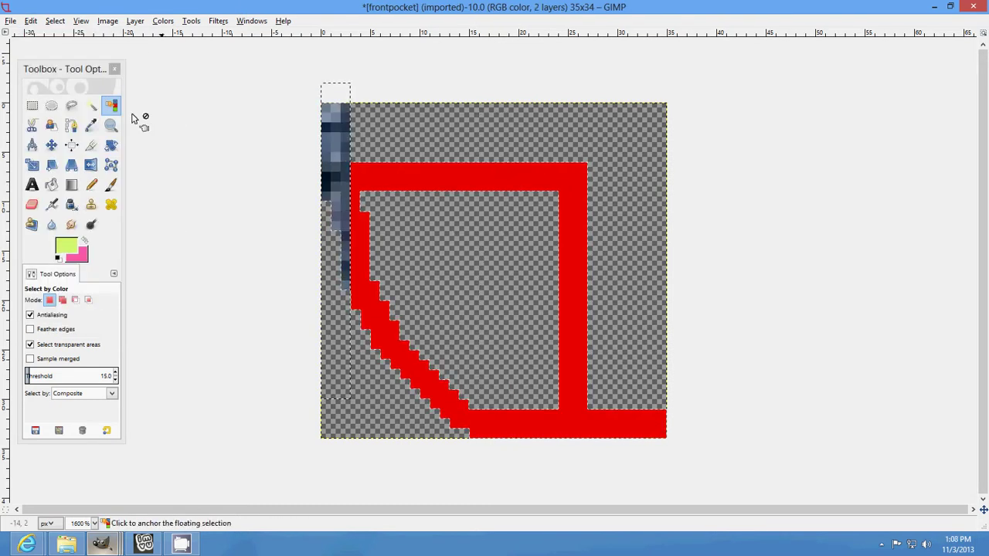
{"action": "left_click", "coordinate": [32, 105]}
{"action": "left_click", "coordinate": [424, 198]}
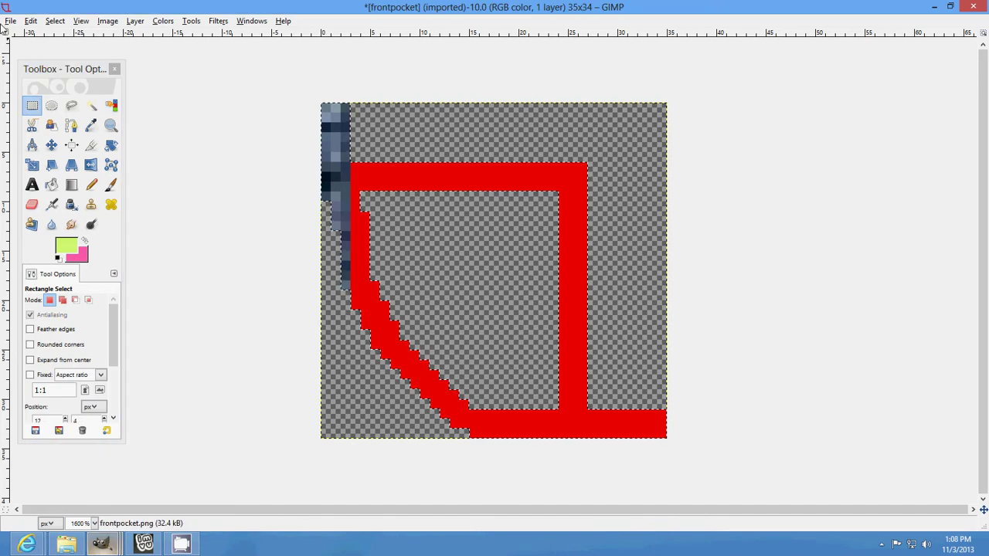
- Paste the vertical stitching into the selection, place it over the front pocket's right-hand vertical seam, and anchor it
{"action": "left_click", "coordinate": [31, 21]}
{"action": "left_click", "coordinate": [78, 144]}
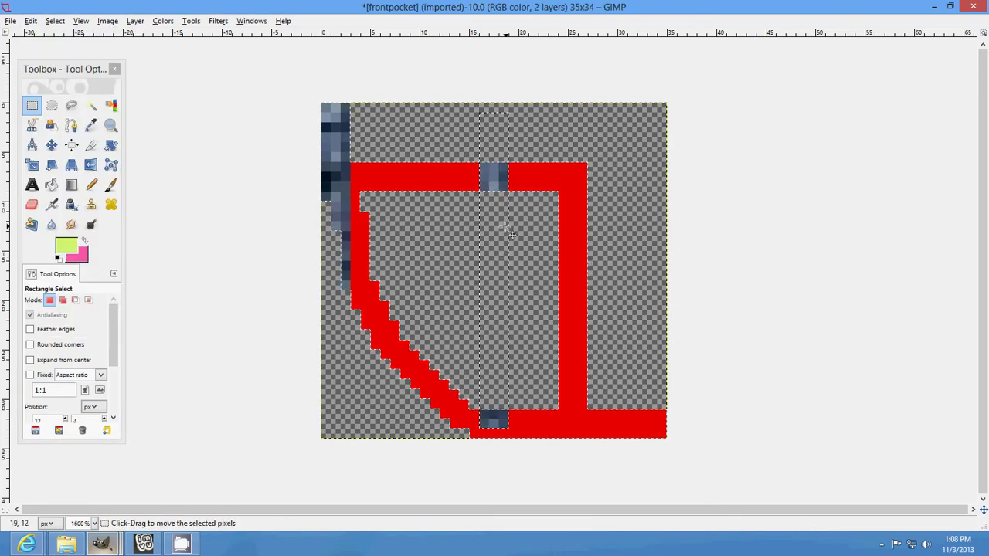
{"action": "left_click_drag", "start_coordinate": [509, 233], "coordinate": [601, 250]}
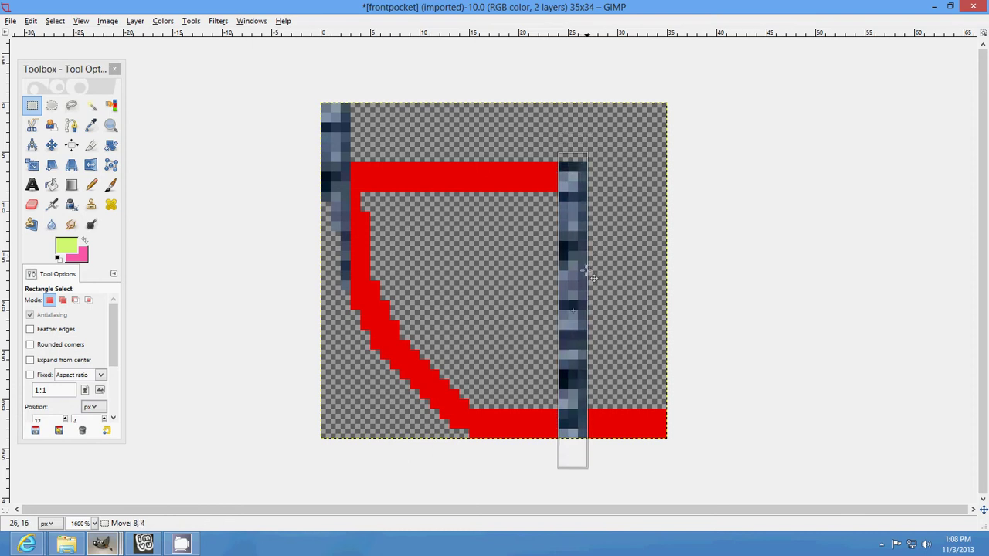
{"action": "left_click", "coordinate": [750, 239]}
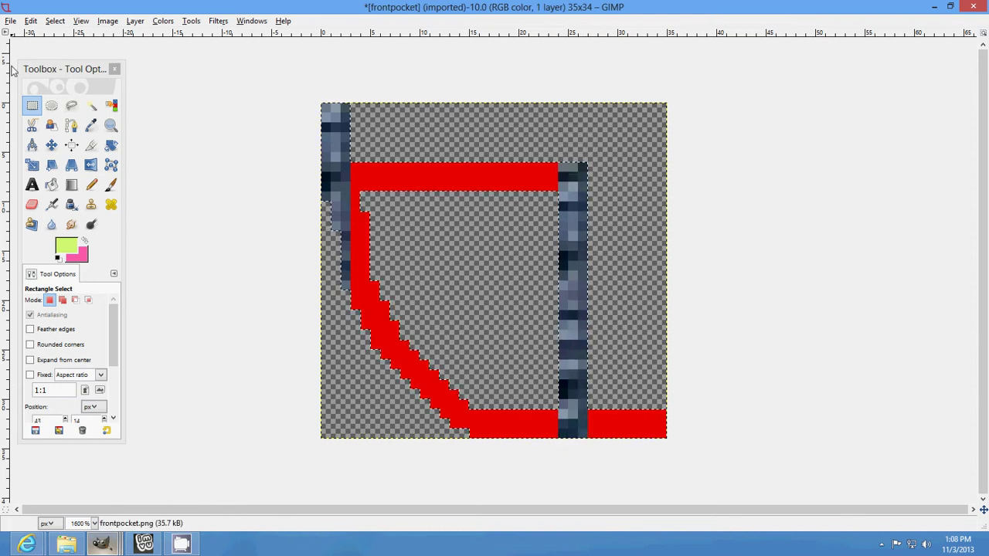
{"action": "left_click", "coordinate": [30, 21]}
{"action": "left_click", "coordinate": [70, 144]}
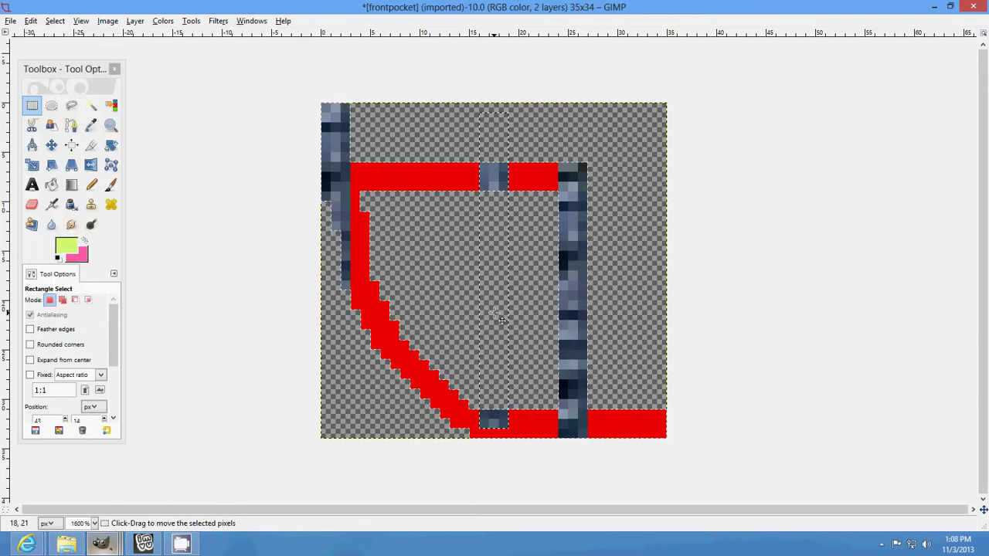
{"action": "left_click_drag", "start_coordinate": [498, 316], "coordinate": [543, 340]}
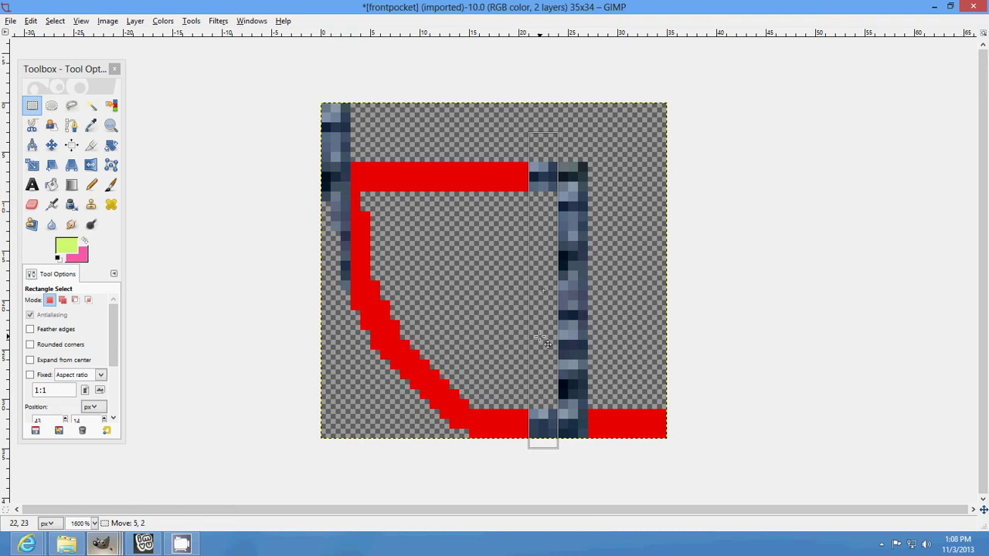
{"action": "left_click", "coordinate": [31, 20]}
{"action": "left_click", "coordinate": [58, 35]}
{"action": "left_click", "coordinate": [31, 21]}
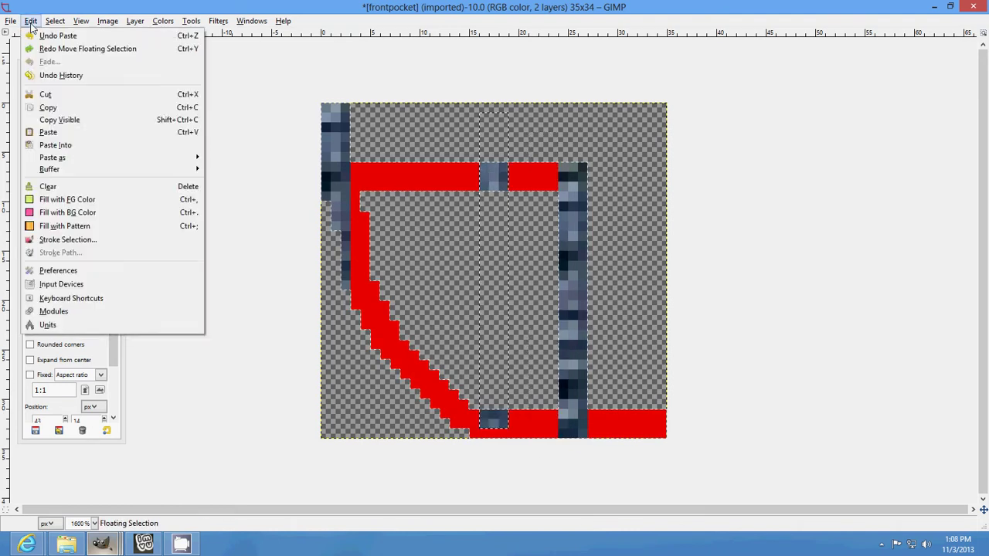
{"action": "left_click", "coordinate": [58, 36]}
{"action": "left_click", "coordinate": [31, 21]}
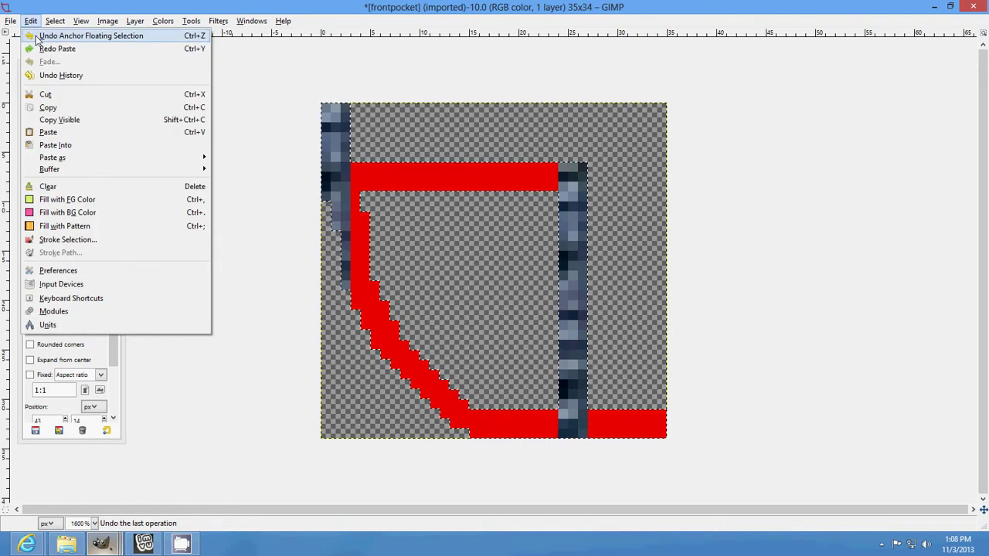
{"action": "left_click", "coordinate": [35, 37]}
{"action": "left_click", "coordinate": [31, 21]}
{"action": "left_click", "coordinate": [58, 48]}
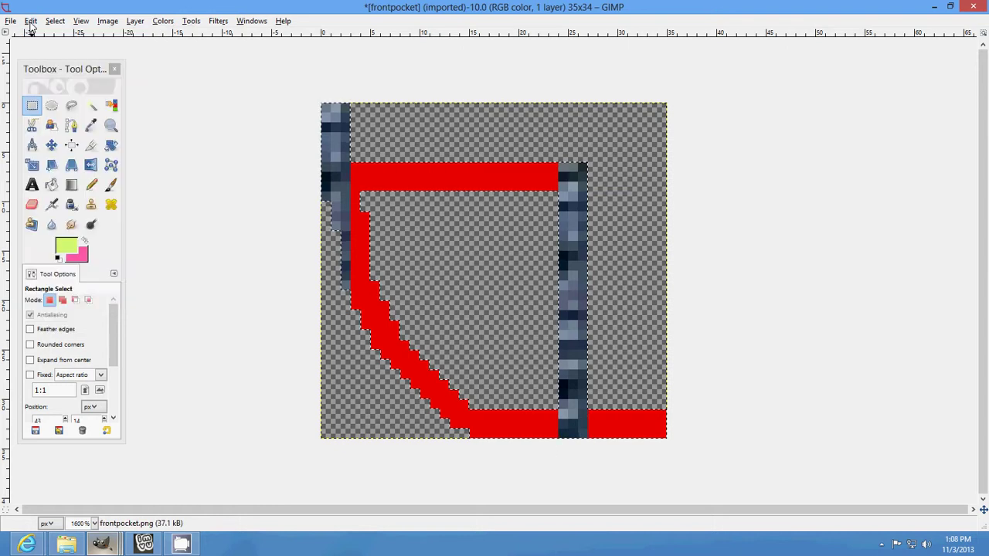
{"action": "left_click", "coordinate": [31, 21]}
{"action": "key", "text": "Escape"}
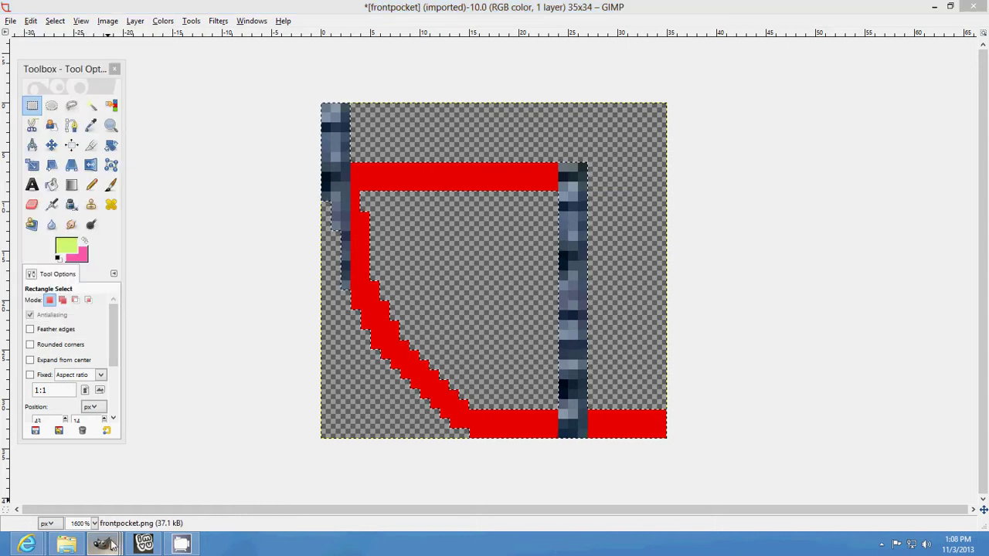
- Switch to the untitled stitching image, undo its cut, rotate it 90° clockwise to horizontal, and cut it to the clipboard
{"action": "mouse_move", "coordinate": [102, 543]}
{"action": "left_click", "coordinate": [485, 519]}
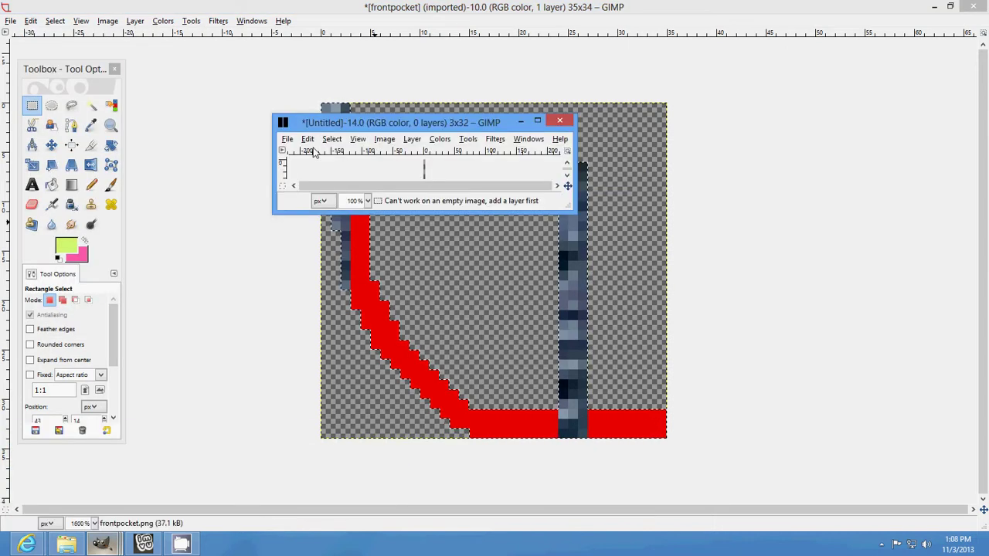
{"action": "left_click", "coordinate": [384, 139]}
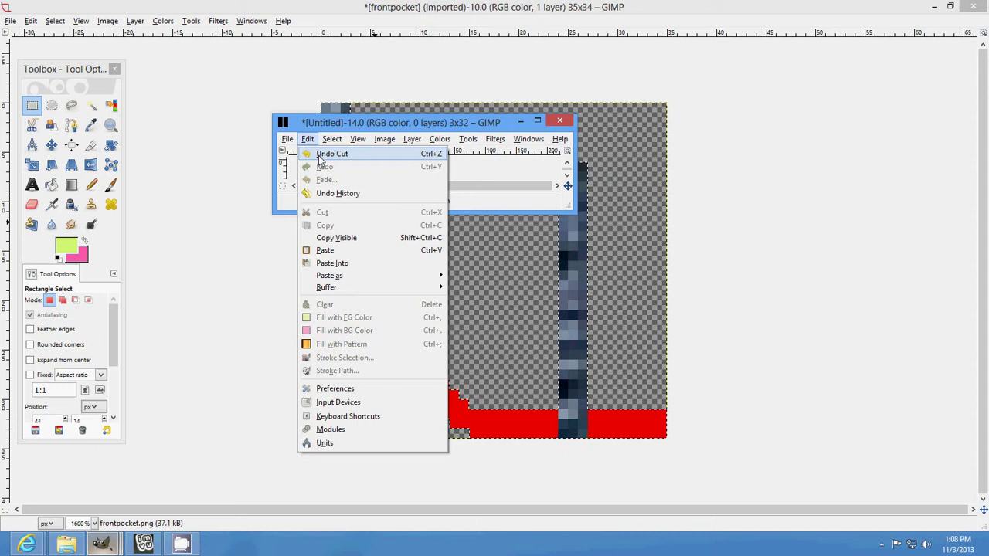
{"action": "left_click", "coordinate": [348, 155]}
{"action": "left_click", "coordinate": [382, 140]}
{"action": "mouse_move", "coordinate": [491, 178]}
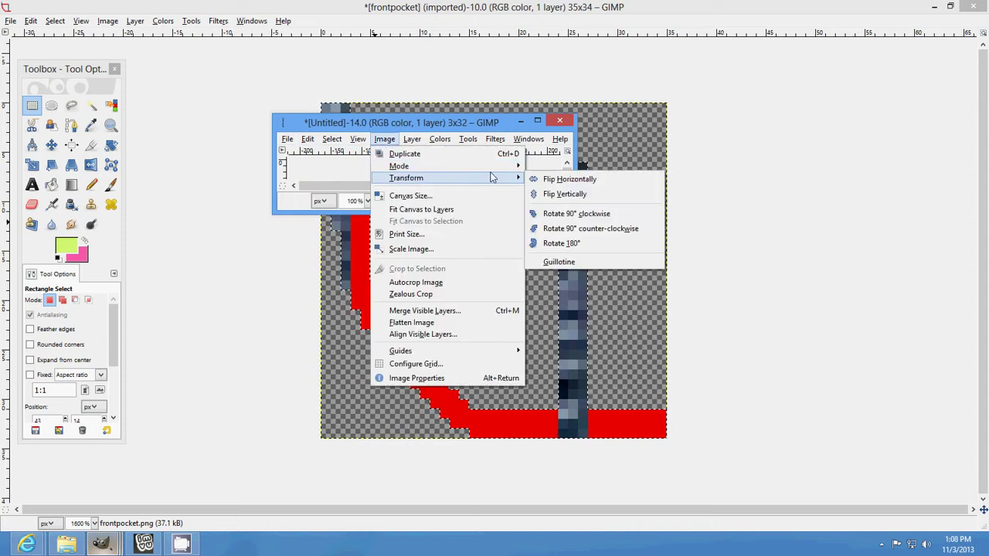
{"action": "left_click", "coordinate": [577, 215]}
{"action": "left_click", "coordinate": [307, 139]}
{"action": "left_click", "coordinate": [328, 223]}
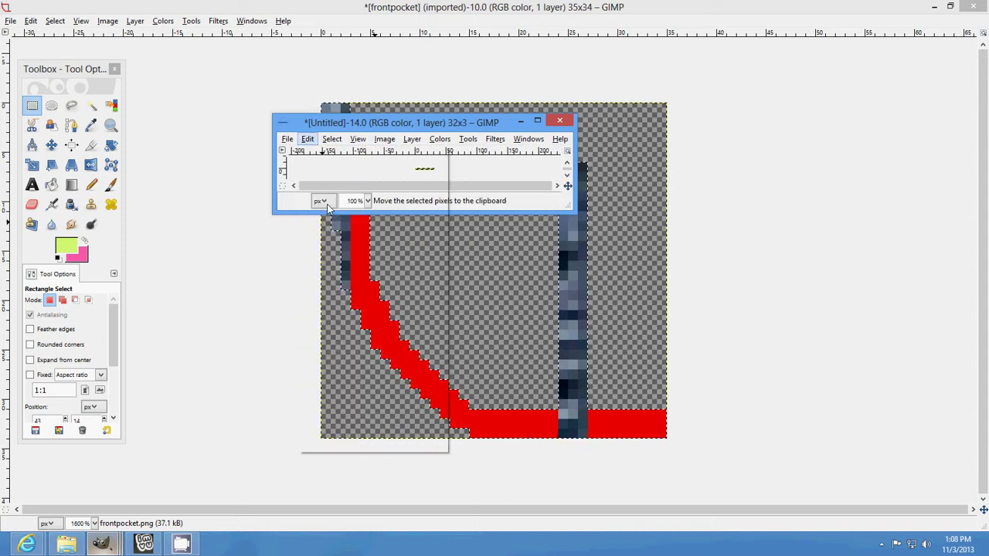
- Paste the horizontal stitching into the front pocket's red selection, place it over the upper horizontal seam, and anchor it
{"action": "left_click", "coordinate": [31, 21]}
{"action": "left_click", "coordinate": [73, 129]}
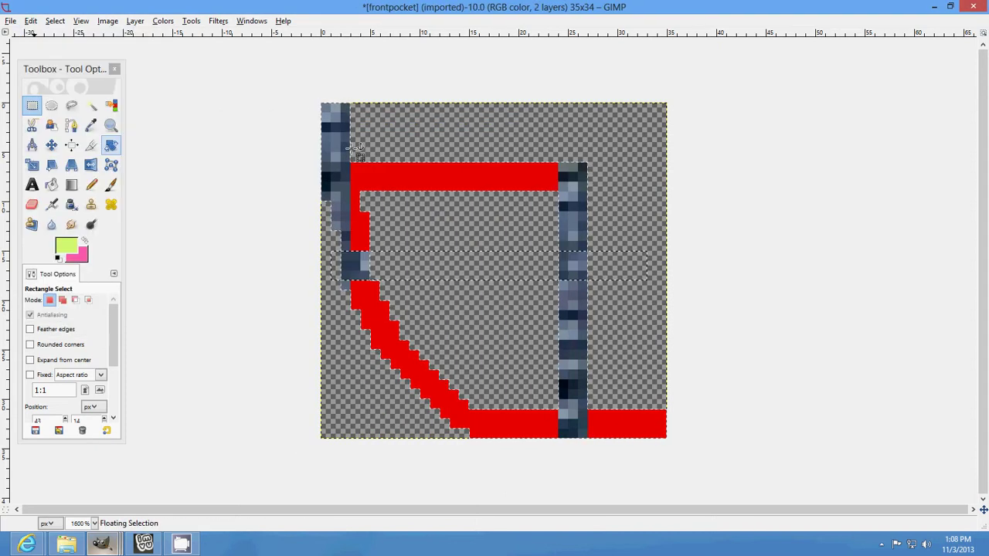
{"action": "left_click_drag", "start_coordinate": [512, 266], "coordinate": [508, 177]}
{"action": "left_click", "coordinate": [817, 209]}
- Paste the horizontal stitching into the selection, place it over the front pocket's bottom seam, and anchor it
{"action": "left_click", "coordinate": [31, 20]}
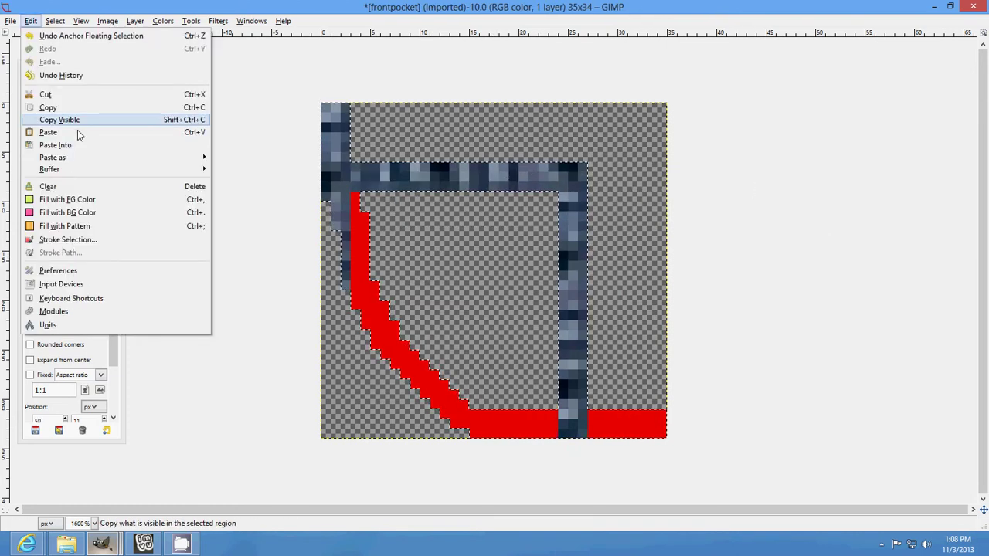
{"action": "left_click", "coordinate": [55, 145]}
{"action": "left_click_drag", "start_coordinate": [461, 217], "coordinate": [633, 420]}
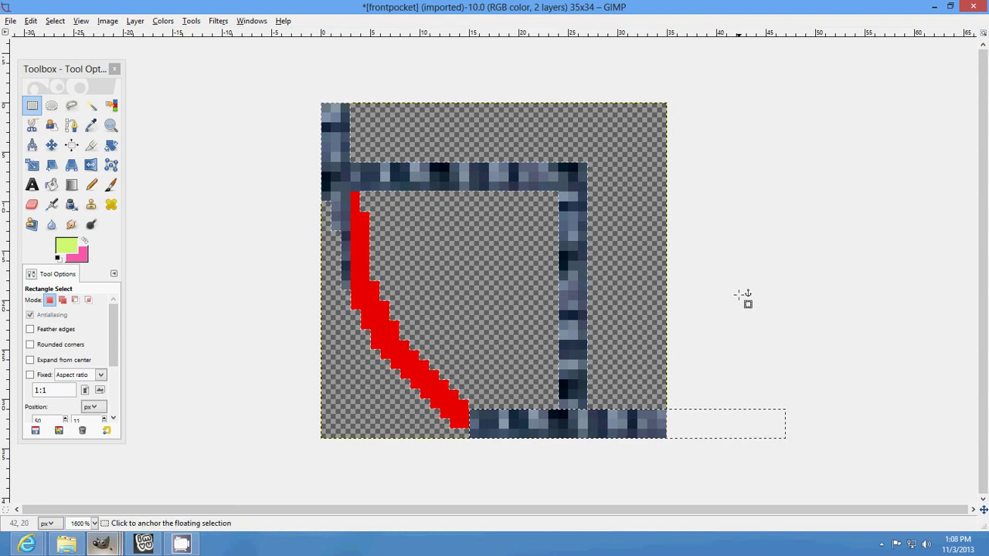
{"action": "left_click", "coordinate": [746, 295]}
- Return to the untitled stitching image, undo its cut, rotate it 90° clockwise to vertical, and cut it to the clipboard
{"action": "mouse_move", "coordinate": [101, 545]}
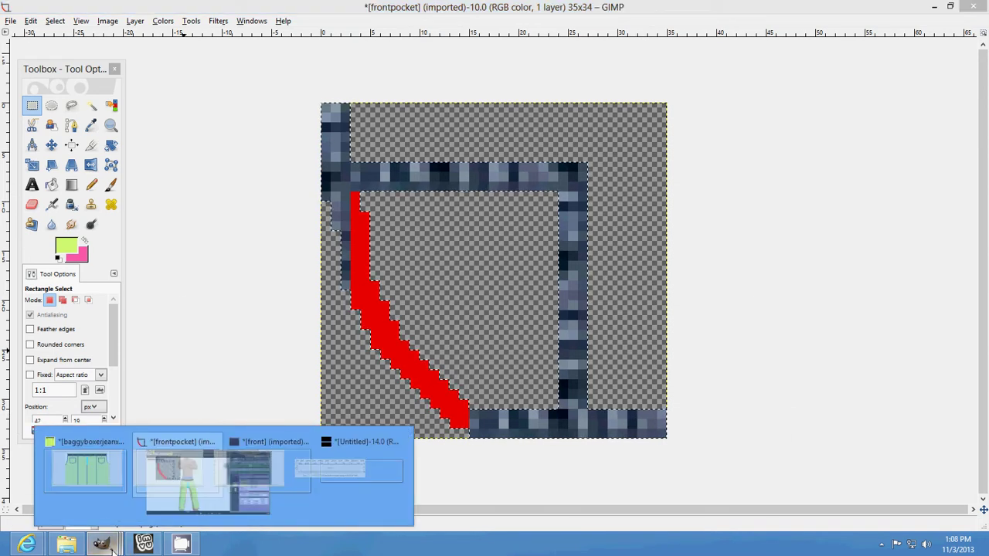
{"action": "left_click", "coordinate": [476, 479]}
{"action": "left_click", "coordinate": [308, 139]}
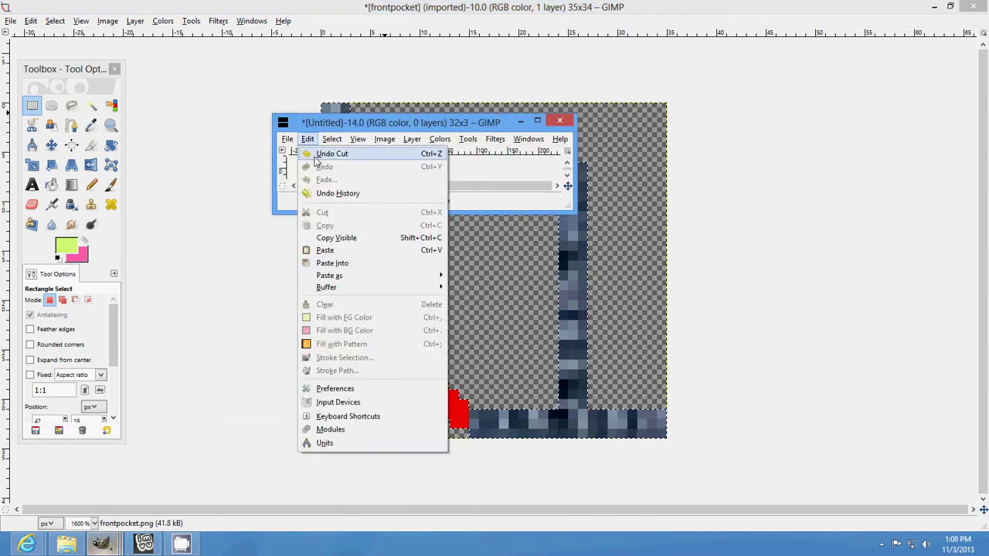
{"action": "left_click", "coordinate": [340, 252]}
{"action": "left_click", "coordinate": [378, 143]}
{"action": "mouse_move", "coordinate": [435, 180]}
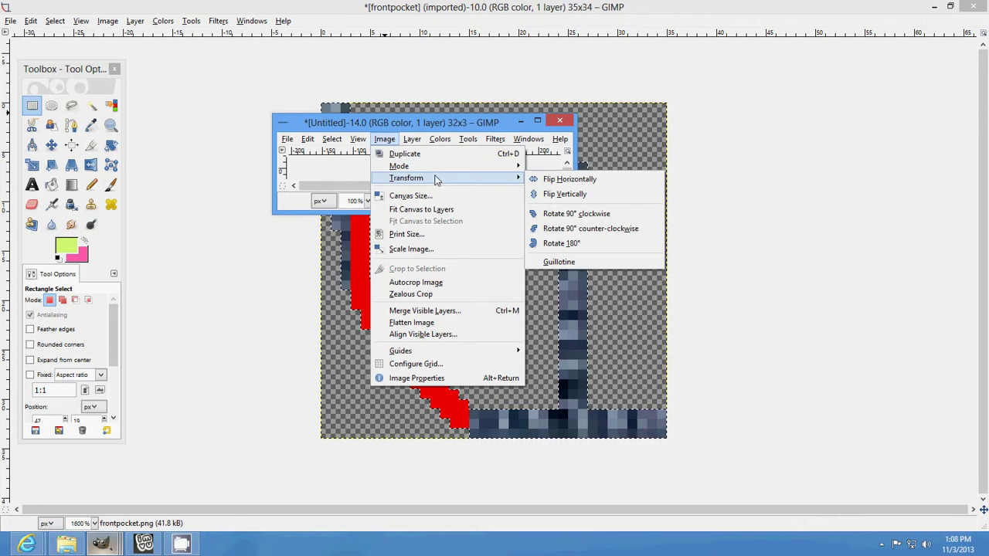
{"action": "left_click", "coordinate": [551, 213]}
{"action": "left_click", "coordinate": [307, 139]}
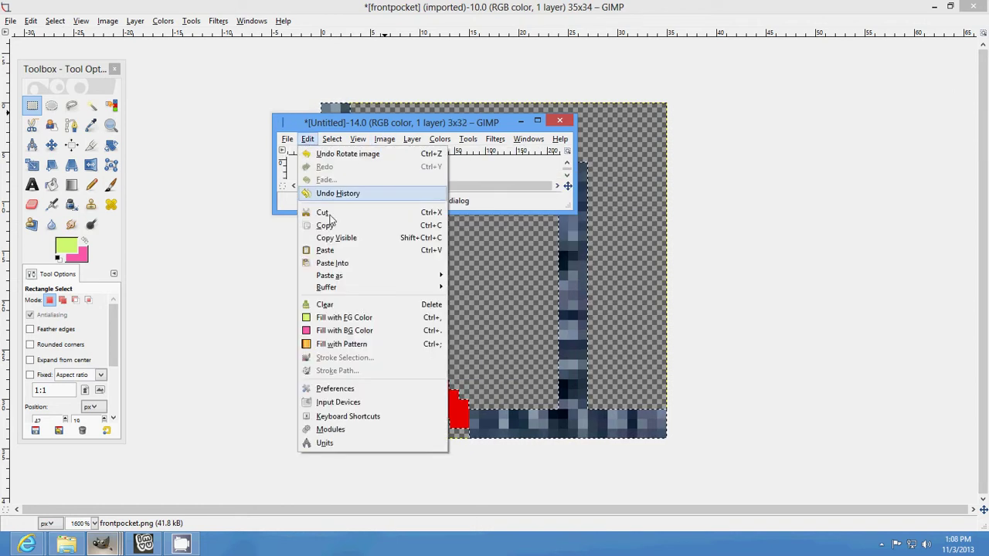
{"action": "left_click", "coordinate": [319, 212]}
- Paste the vertical stitching into the front pocket's selection, place it over the lower end of the curved seam, and anchor it
{"action": "left_click", "coordinate": [31, 20]}
{"action": "left_click", "coordinate": [54, 145]}
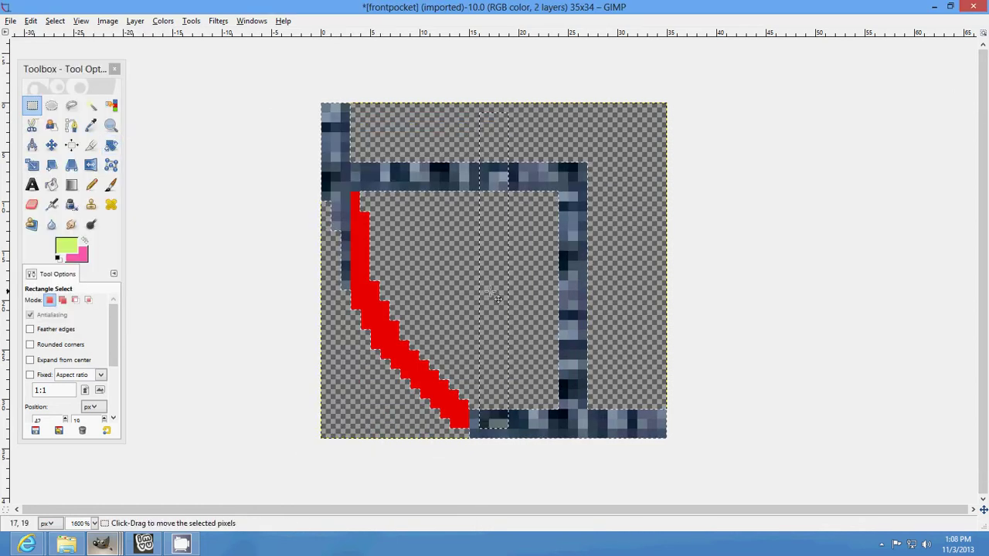
{"action": "left_click_drag", "start_coordinate": [502, 287], "coordinate": [456, 340]}
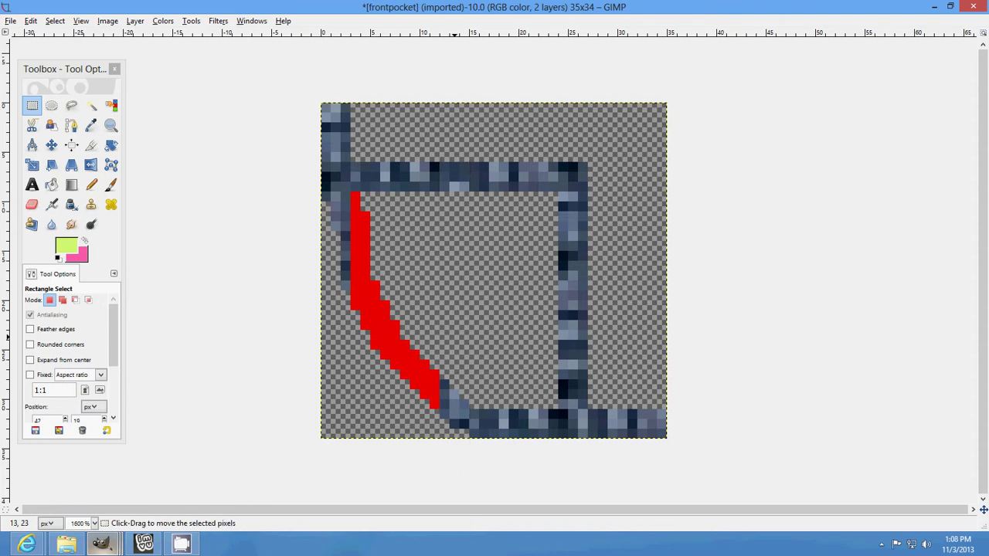
{"action": "left_click_drag", "start_coordinate": [464, 289], "coordinate": [463, 425]}
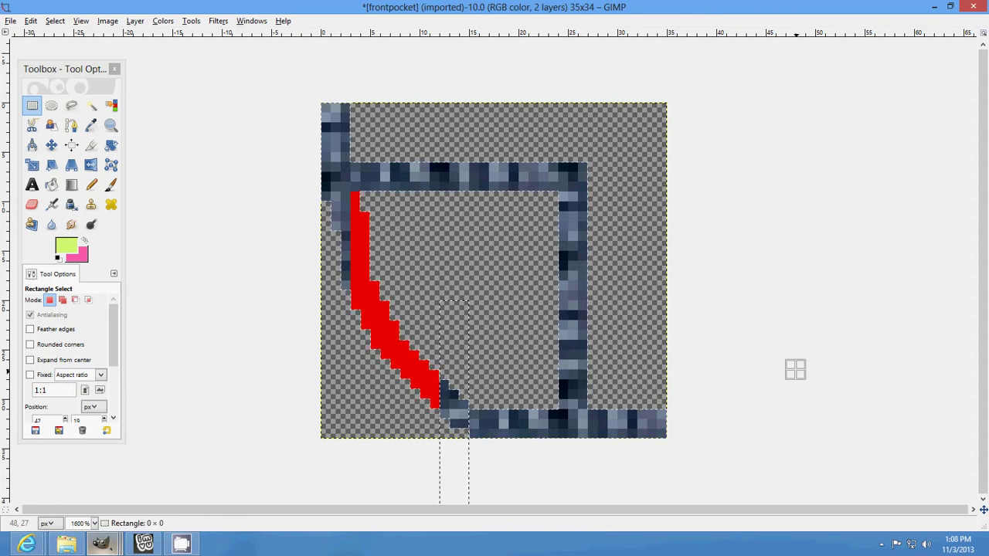
{"action": "left_click", "coordinate": [796, 369]}
- Paste another vertical stitching strip into the selection, place it over the next section up the curved seam, and anchor it
{"action": "left_click", "coordinate": [31, 21]}
{"action": "left_click", "coordinate": [81, 151]}
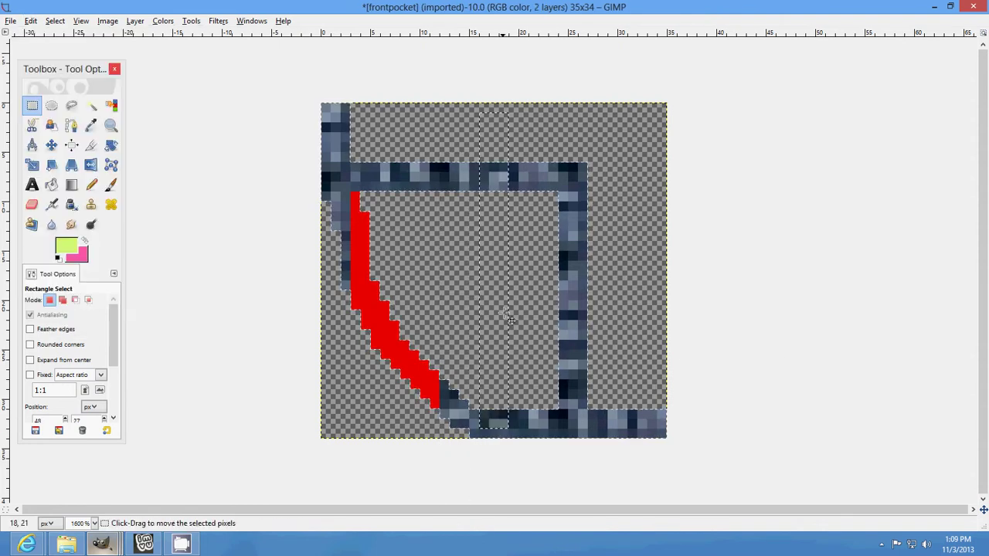
{"action": "left_click_drag", "start_coordinate": [512, 314], "coordinate": [407, 395]}
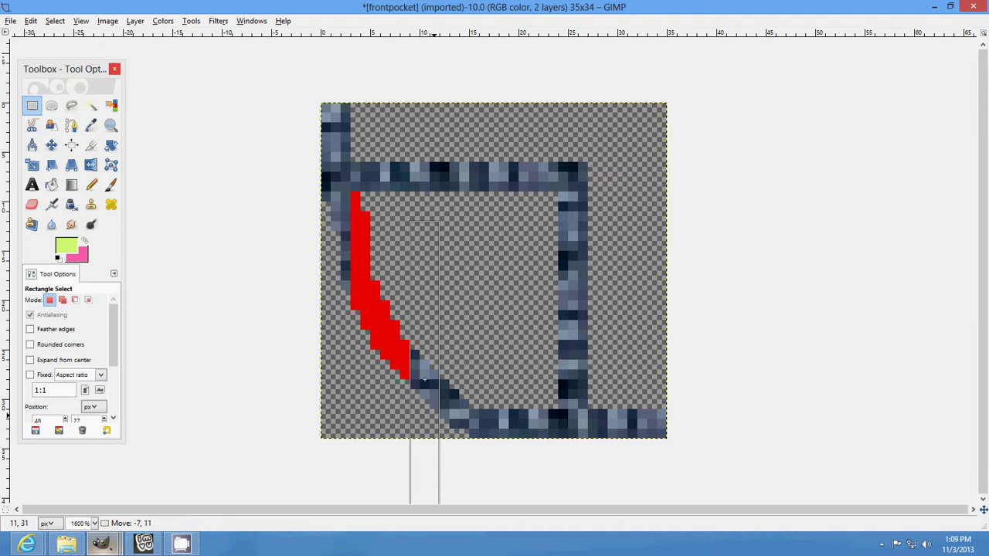
{"action": "left_click", "coordinate": [761, 494]}
{"action": "left_click", "coordinate": [884, 546]}
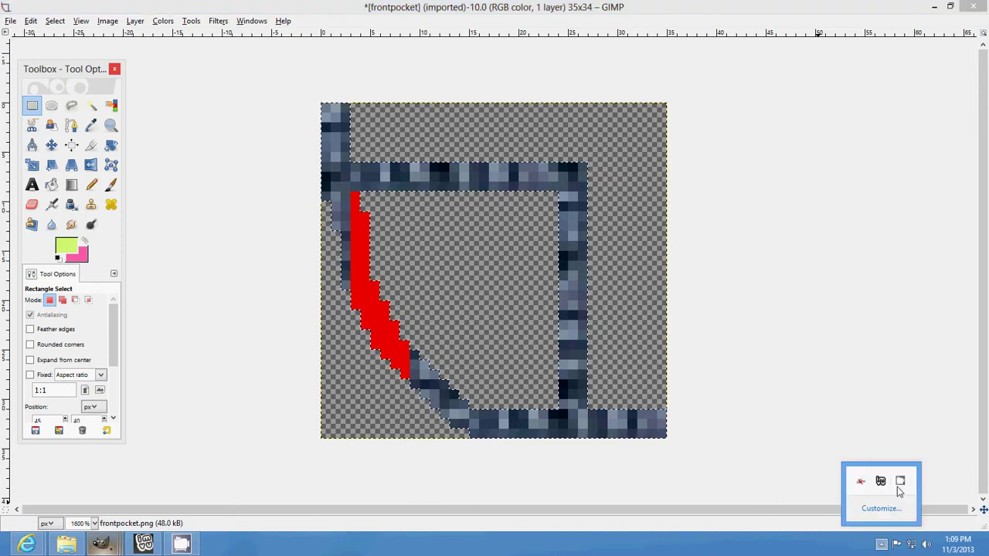
{"action": "right_click", "coordinate": [898, 481]}
{"action": "left_click", "coordinate": [901, 459]}
{"action": "left_click", "coordinate": [932, 429]}
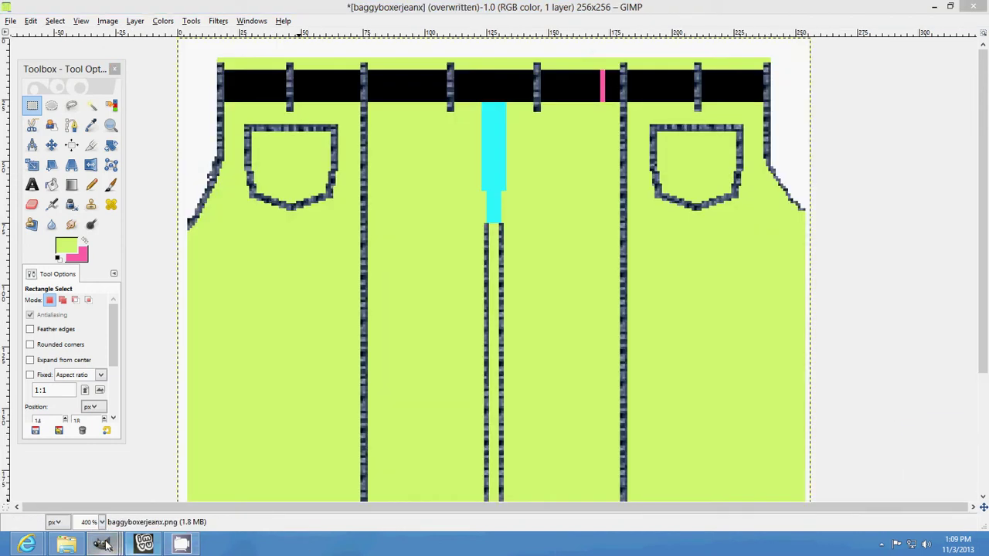
- Go to the front pocket image and cut its finished denim stitching to the clipboard
{"action": "mouse_move", "coordinate": [107, 545]}
{"action": "left_click", "coordinate": [212, 485]}
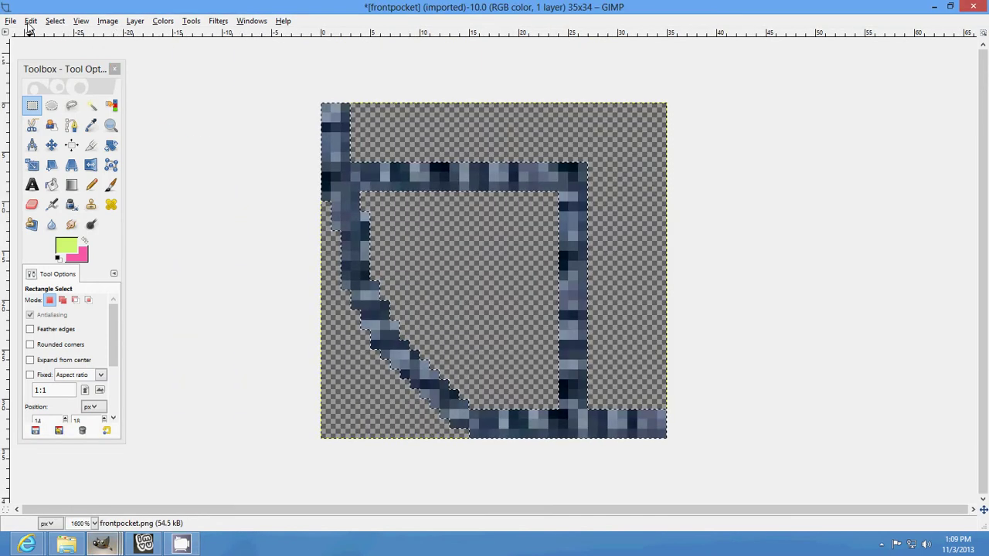
{"action": "left_click", "coordinate": [31, 20]}
{"action": "left_click", "coordinate": [44, 95]}
- Paste the stitched pocket into the baggyboxerjeanx template, fit it between the belt loop right of the fly and the adjacent side seam, and anchor it
{"action": "mouse_move", "coordinate": [104, 545]}
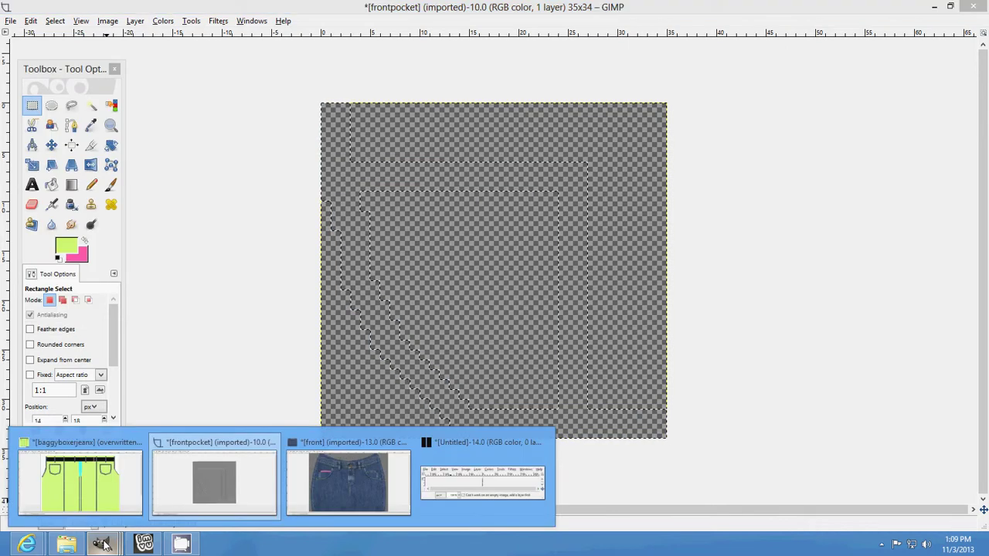
{"action": "left_click", "coordinate": [120, 485]}
{"action": "left_click", "coordinate": [31, 21]}
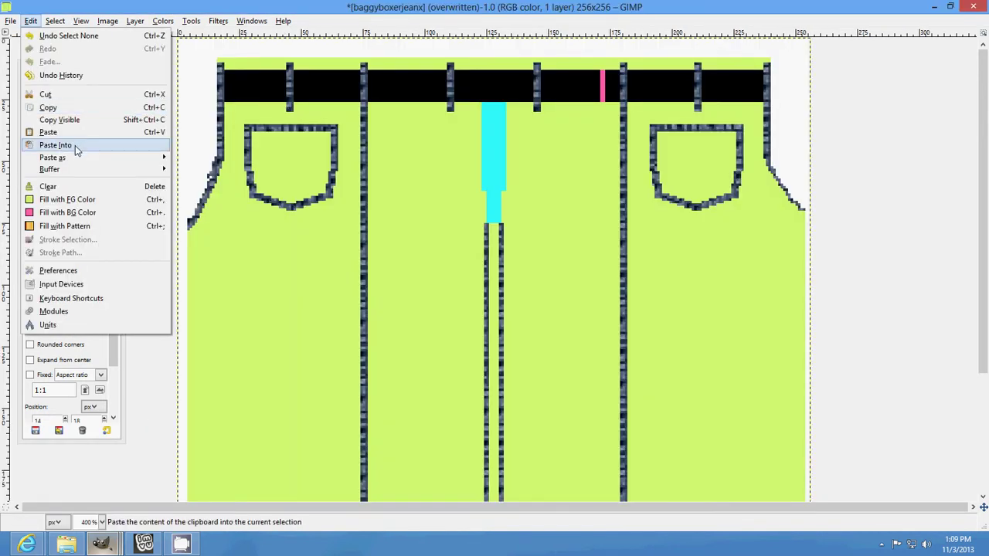
{"action": "left_click", "coordinate": [77, 144]}
{"action": "left_click_drag", "start_coordinate": [516, 274], "coordinate": [606, 164]}
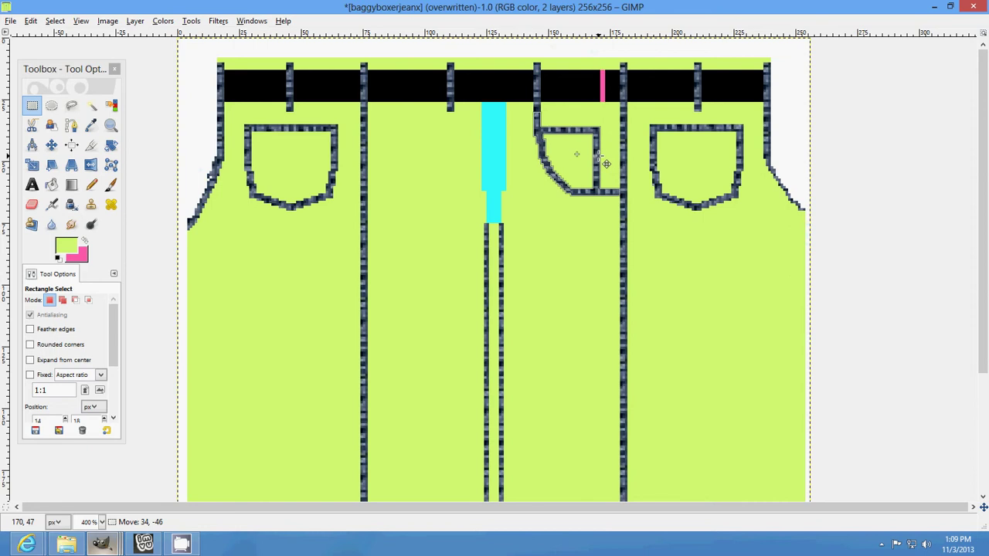
{"action": "left_click", "coordinate": [678, 150]}
- Flip the template image horizontally, paste the pocket again in the empty front pocket spot right of the fly, and anchor it
{"action": "left_click", "coordinate": [108, 21]}
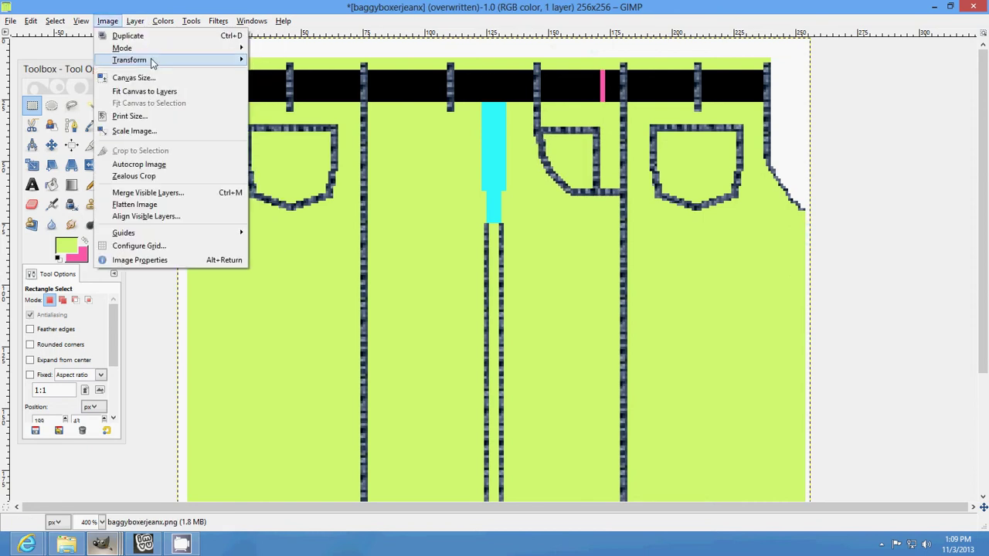
{"action": "mouse_move", "coordinate": [139, 57]}
{"action": "left_click", "coordinate": [305, 61]}
{"action": "left_click", "coordinate": [31, 21]}
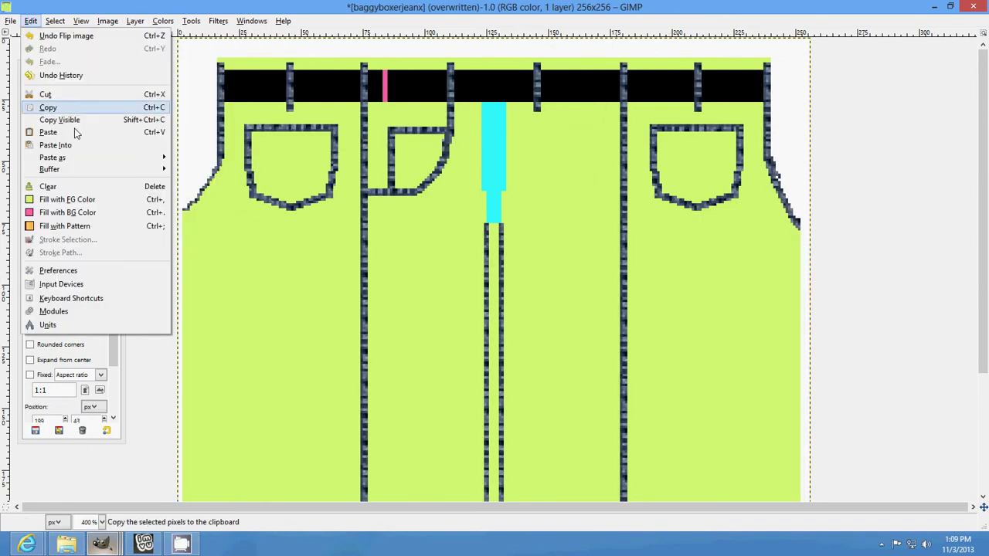
{"action": "left_click", "coordinate": [73, 143]}
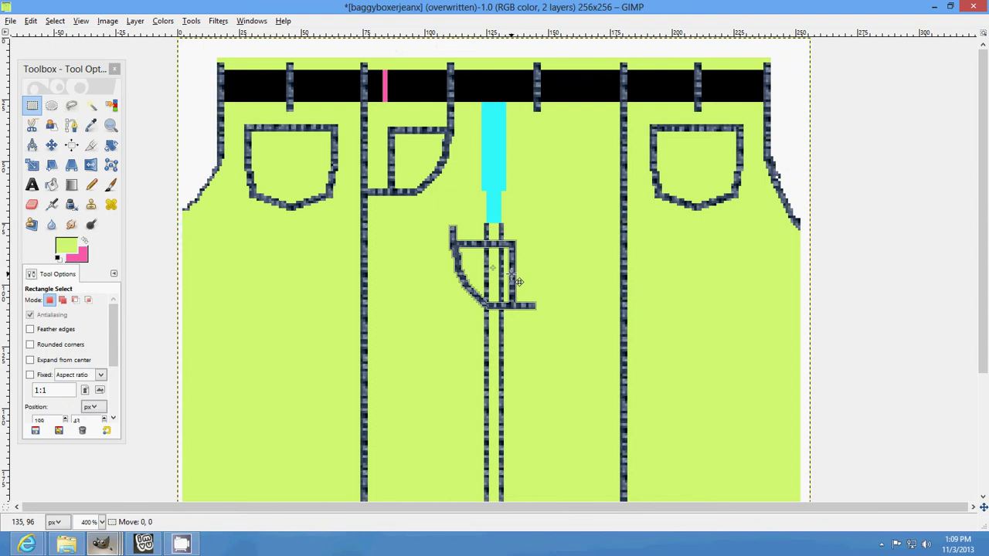
{"action": "left_click_drag", "start_coordinate": [516, 282], "coordinate": [602, 167]}
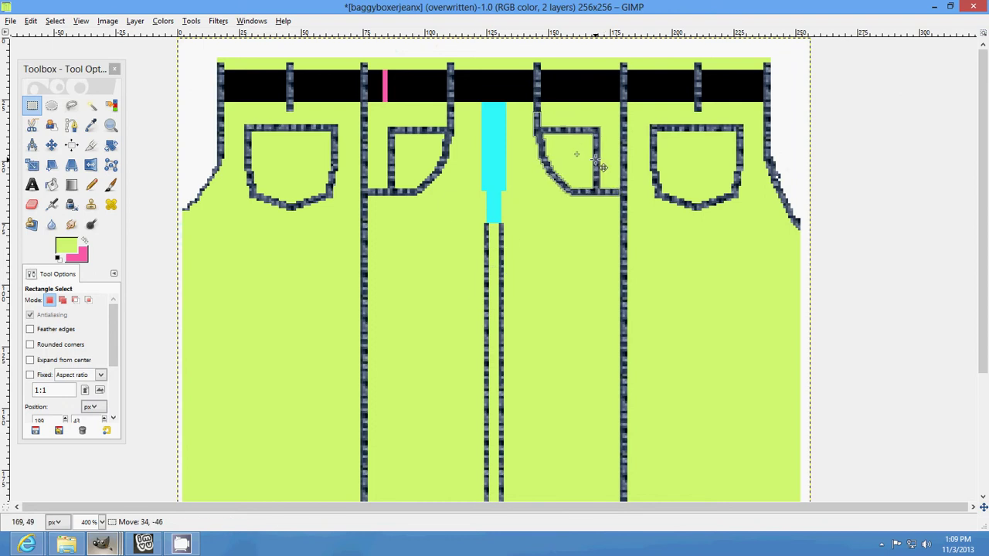
{"action": "left_click", "coordinate": [421, 75]}
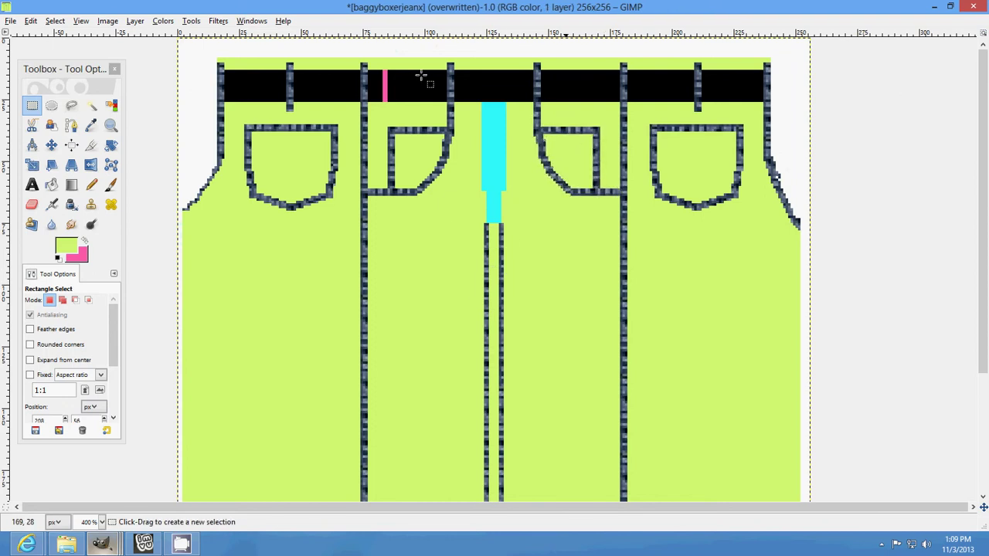
- Flip the template image horizontally again to restore its original orientation
{"action": "left_click", "coordinate": [108, 21]}
{"action": "mouse_move", "coordinate": [231, 57]}
{"action": "left_click", "coordinate": [304, 64]}
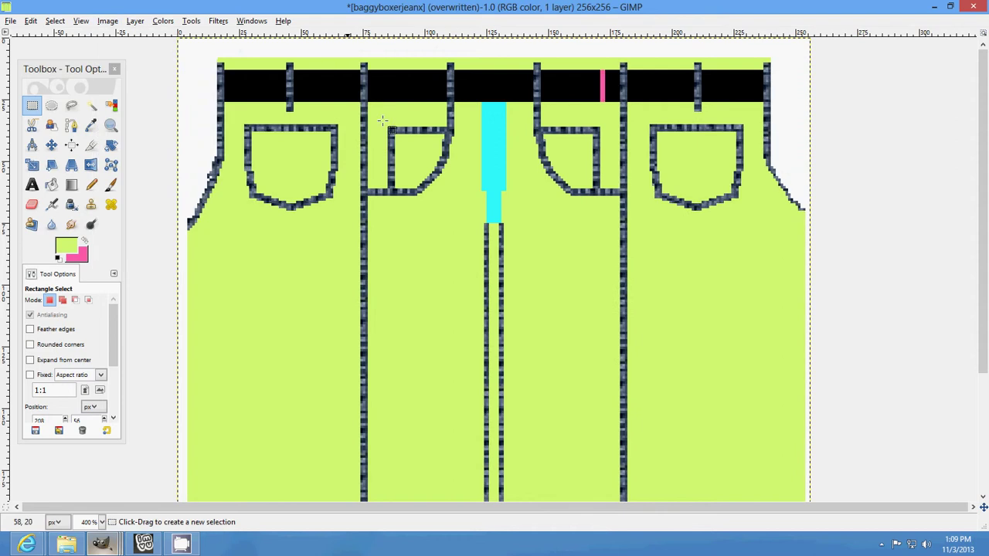
{"action": "scroll", "coordinate": [530, 272], "scroll_direction": "down", "scroll_amount": 5}
{"action": "scroll", "coordinate": [530, 270], "scroll_direction": "up", "scroll_amount": 5}
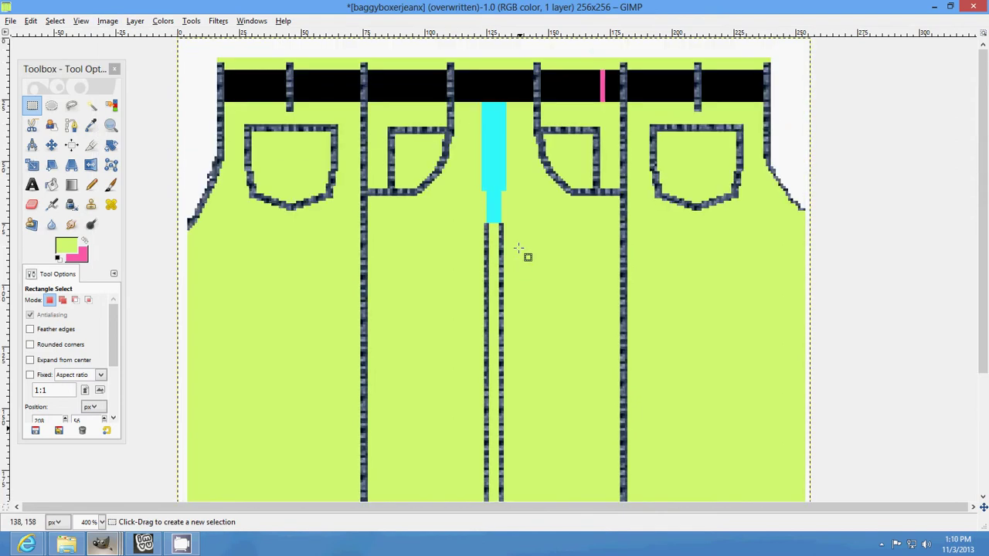
- Select all the light green fabric areas of the template by color and switch to the Rectangle Select tool
{"action": "left_click", "coordinate": [108, 111]}
{"action": "left_click", "coordinate": [298, 241]}
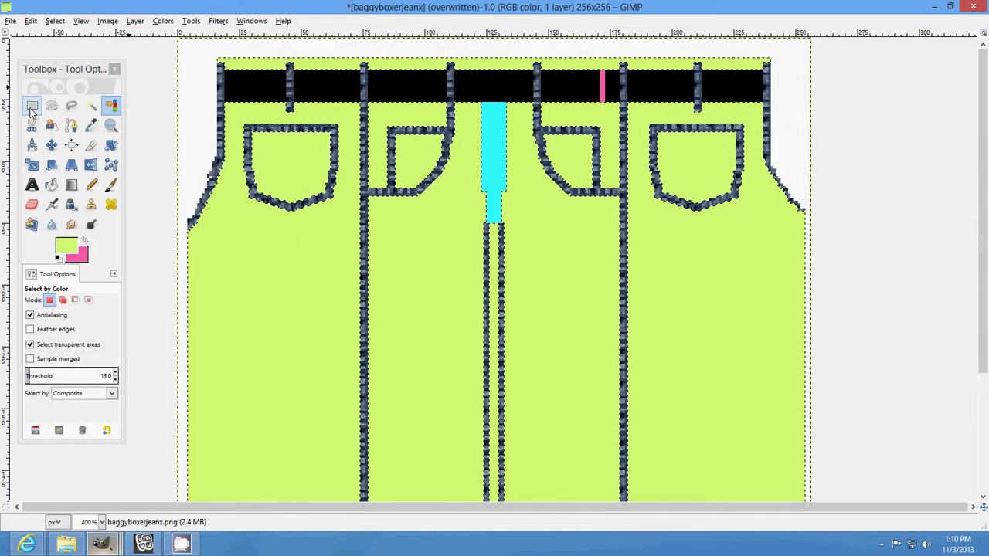
{"action": "left_click", "coordinate": [32, 108]}
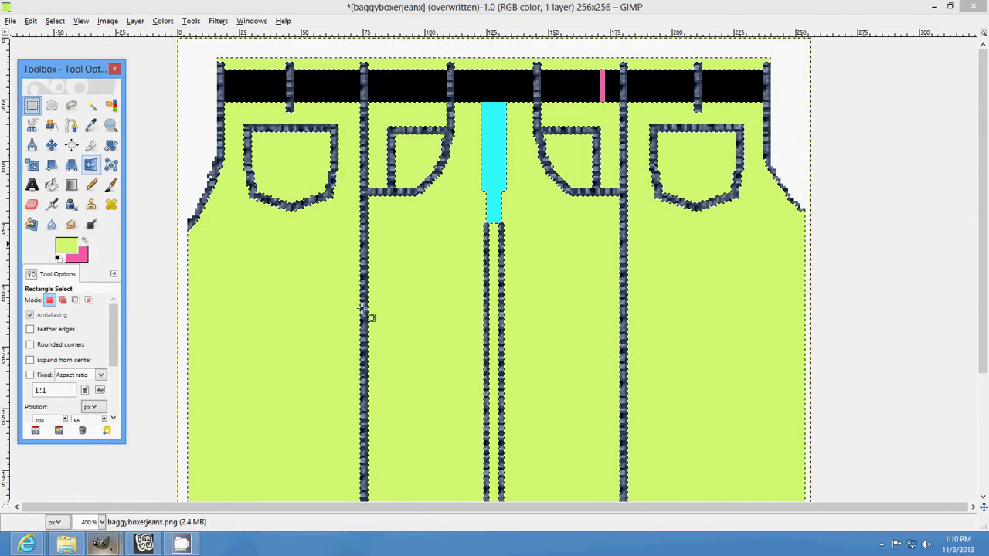
- Cut a 97×117 px rectangle of plain denim below the left pocket in the front jeans photo and paste it as a new image
{"action": "left_click", "coordinate": [103, 546]}
{"action": "left_click", "coordinate": [349, 475]}
{"action": "left_click", "coordinate": [353, 294]}
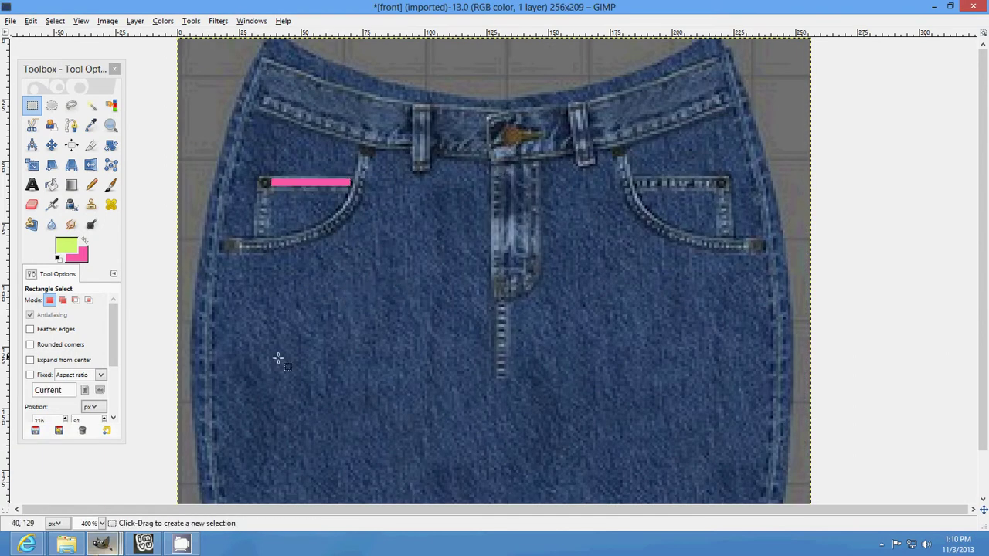
{"action": "scroll", "coordinate": [244, 398], "scroll_direction": "down", "scroll_amount": 1}
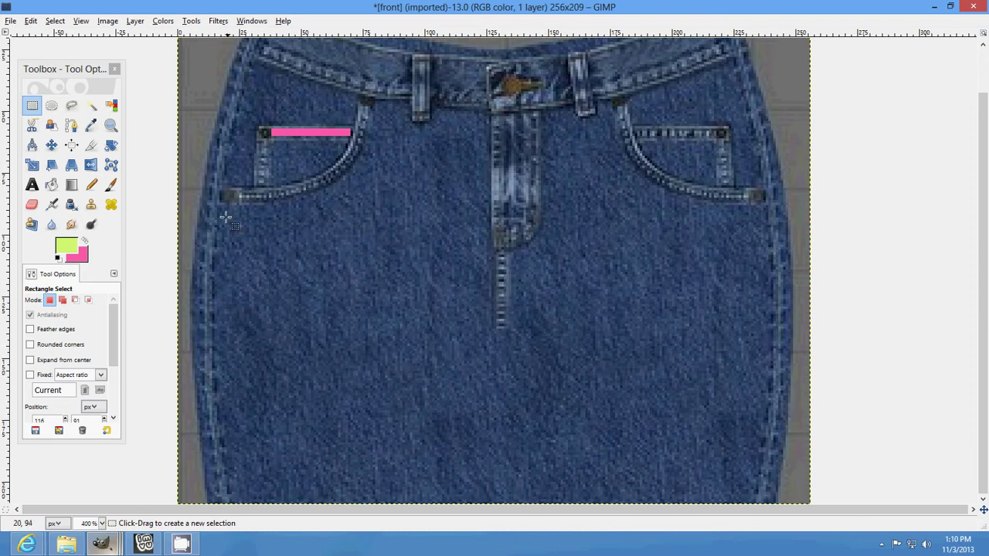
{"action": "left_click_drag", "start_coordinate": [223, 214], "coordinate": [476, 499]}
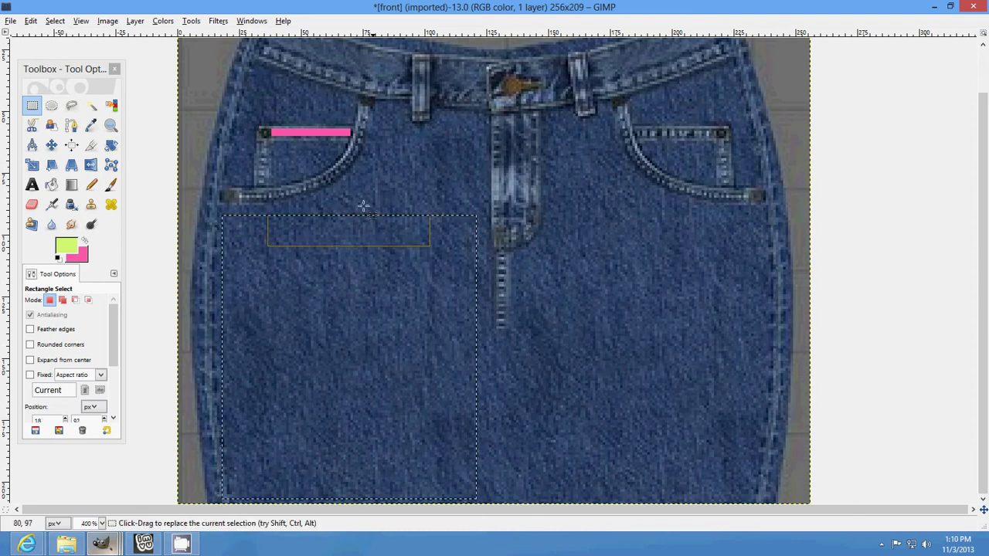
{"action": "left_click", "coordinate": [296, 178]}
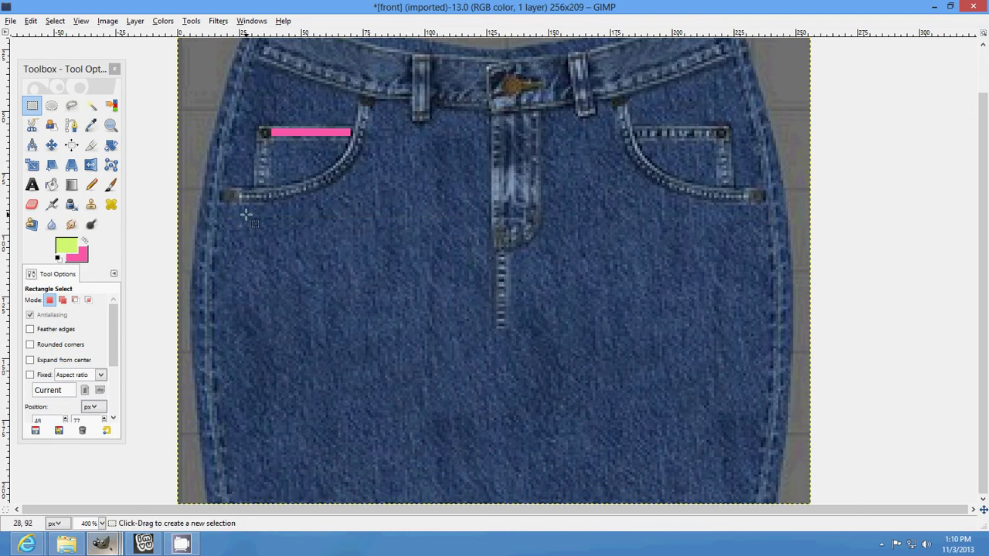
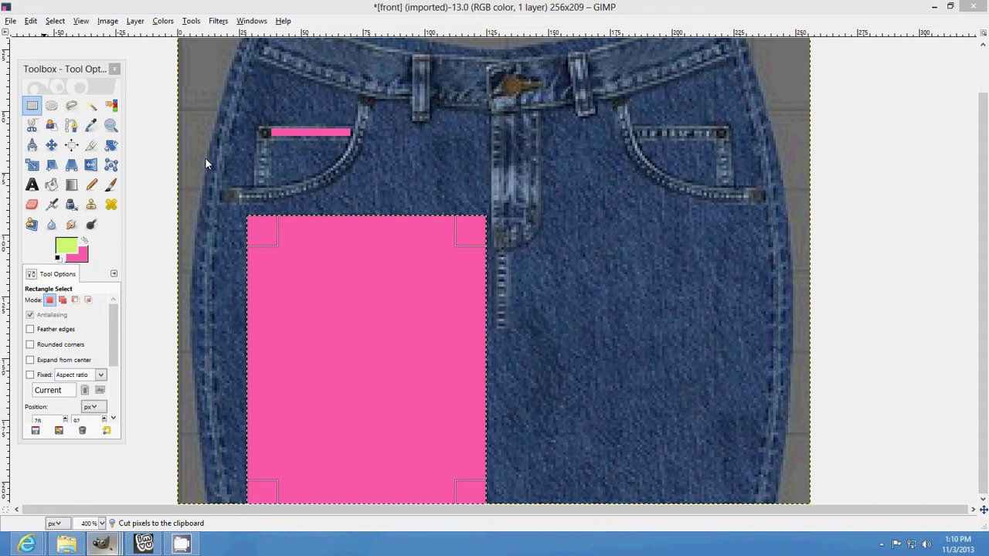
{"action": "left_click", "coordinate": [330, 74]}
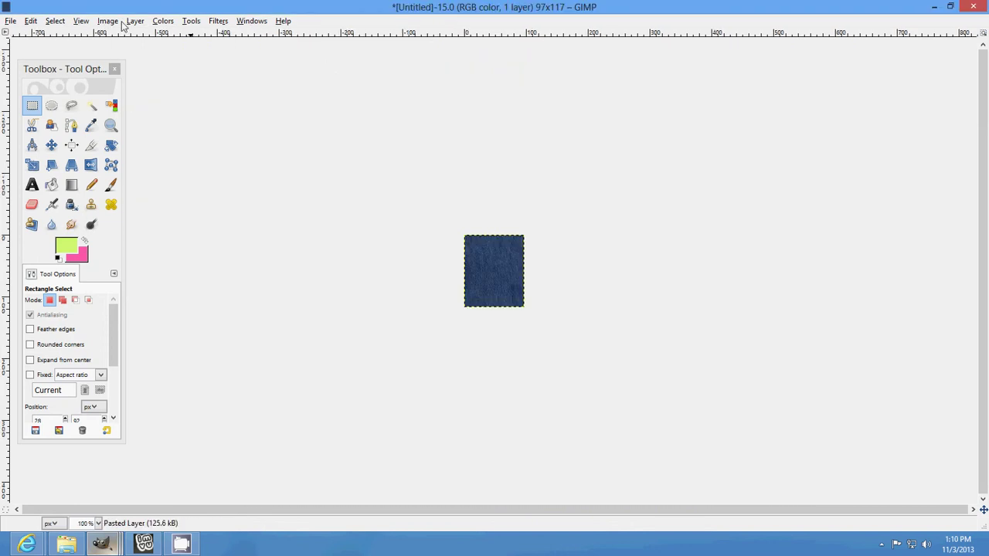
- Raise the denim patch's lightness to 13 with Hue-Saturation and cut the patch to the clipboard
{"action": "left_click", "coordinate": [81, 21]}
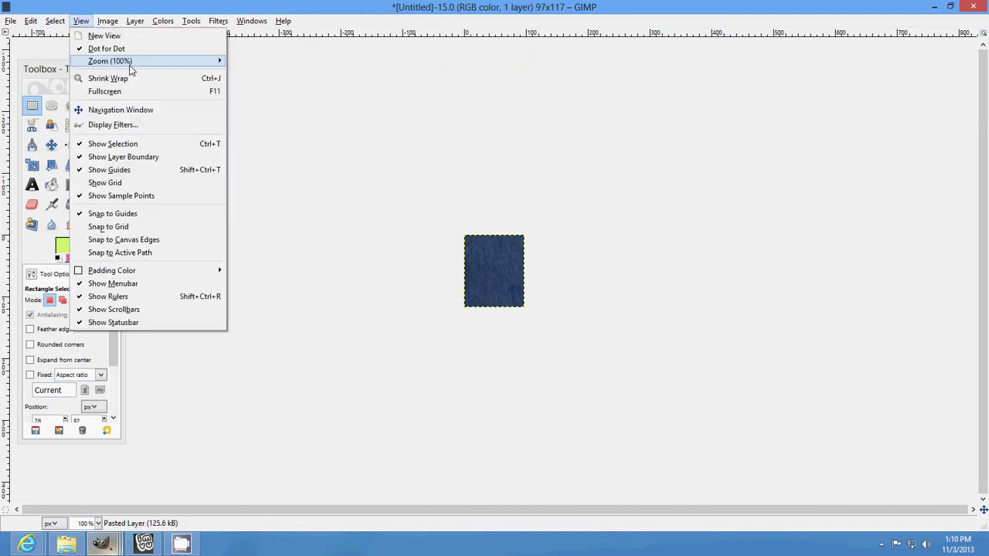
{"action": "mouse_move", "coordinate": [116, 61]}
{"action": "left_click", "coordinate": [273, 158]}
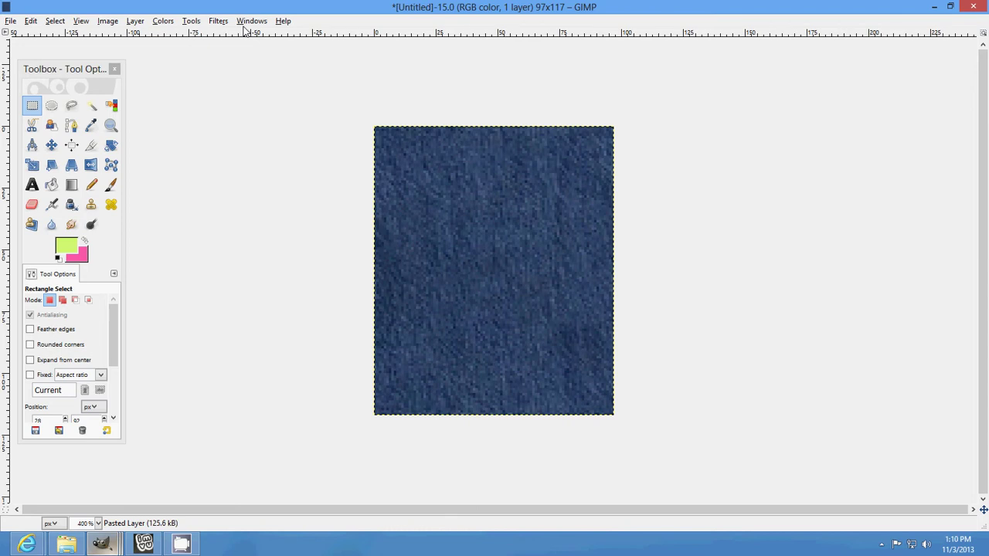
{"action": "left_click", "coordinate": [163, 21]}
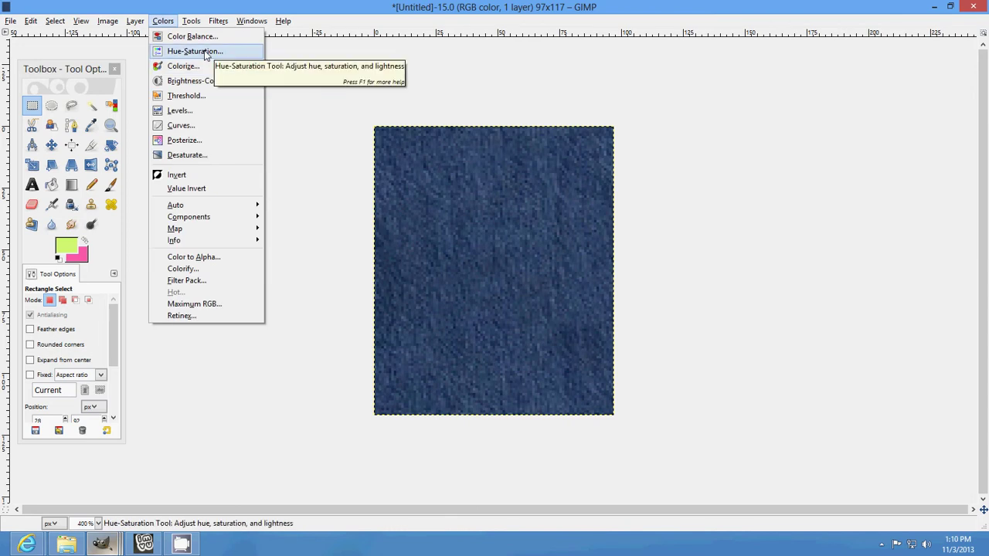
{"action": "left_click", "coordinate": [206, 55]}
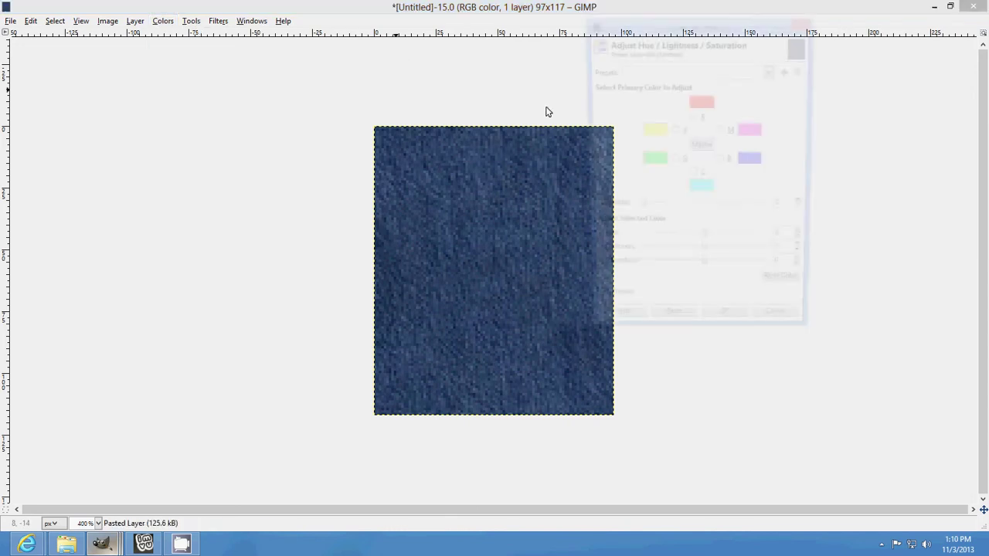
{"action": "mouse_move", "coordinate": [704, 257]}
{"action": "left_mouse_down"}
{"action": "mouse_move", "coordinate": [728, 257]}
{"action": "mouse_move", "coordinate": [718, 258]}
{"action": "left_mouse_up"}
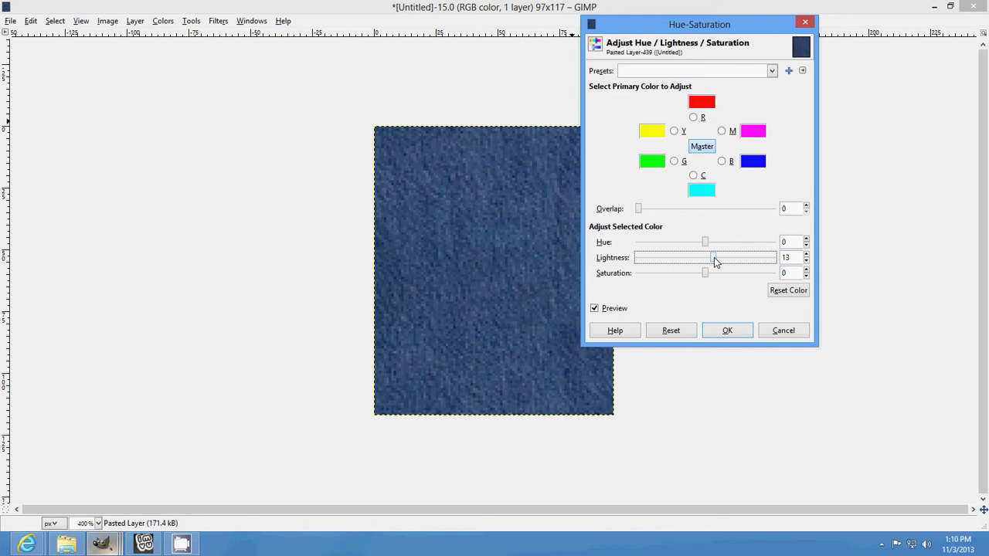
{"action": "left_click", "coordinate": [726, 329]}
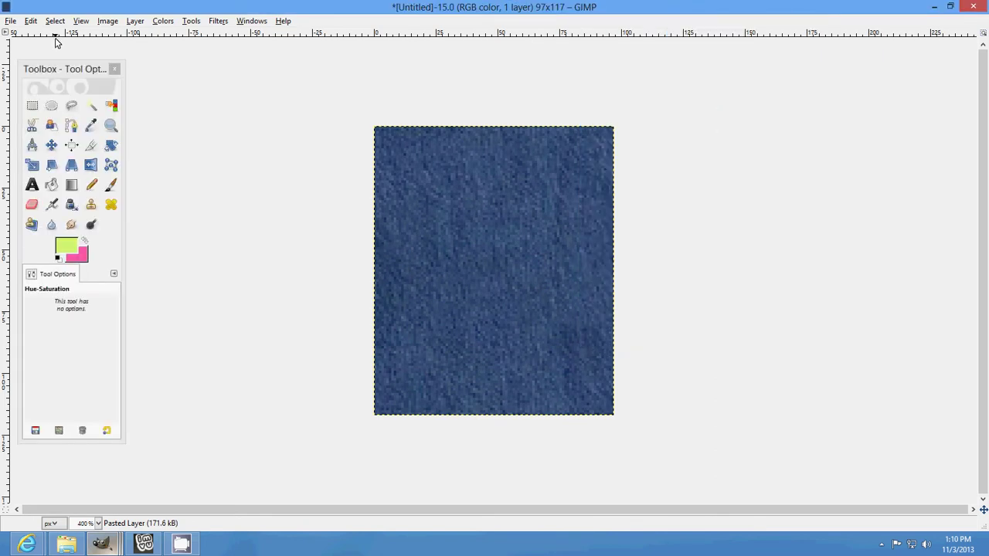
{"action": "left_click", "coordinate": [31, 21]}
{"action": "left_click", "coordinate": [46, 93]}
- Paste the denim patch into the template's green selection, place it over the upper left of the jeans, and anchor it
{"action": "mouse_move", "coordinate": [101, 544]}
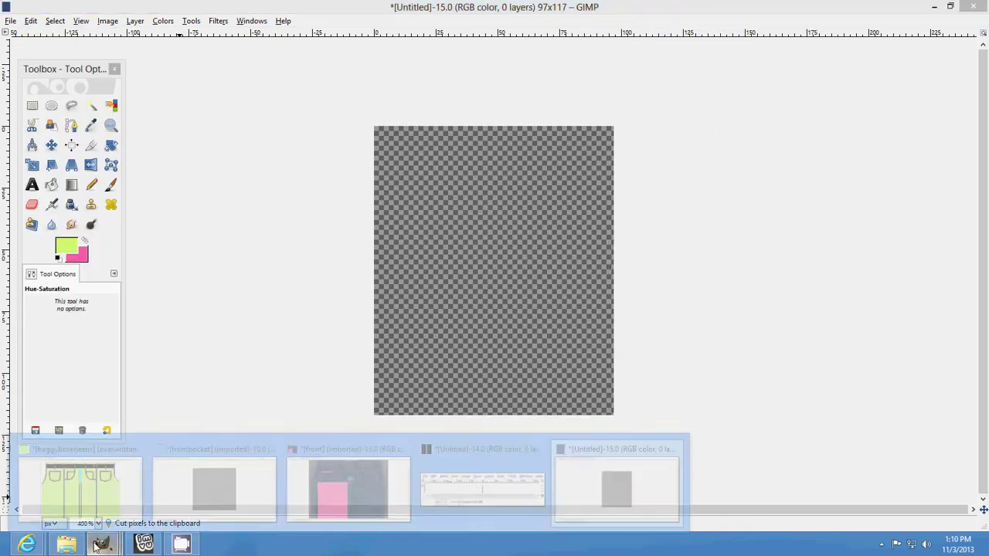
{"action": "left_click", "coordinate": [82, 487]}
{"action": "left_click", "coordinate": [31, 21]}
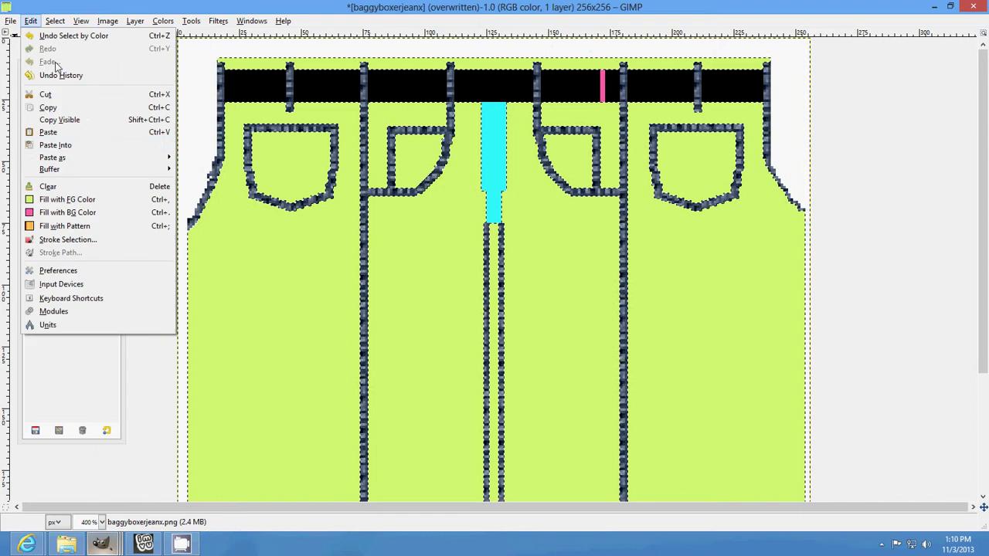
{"action": "left_click", "coordinate": [79, 143]}
{"action": "left_click", "coordinate": [32, 105]}
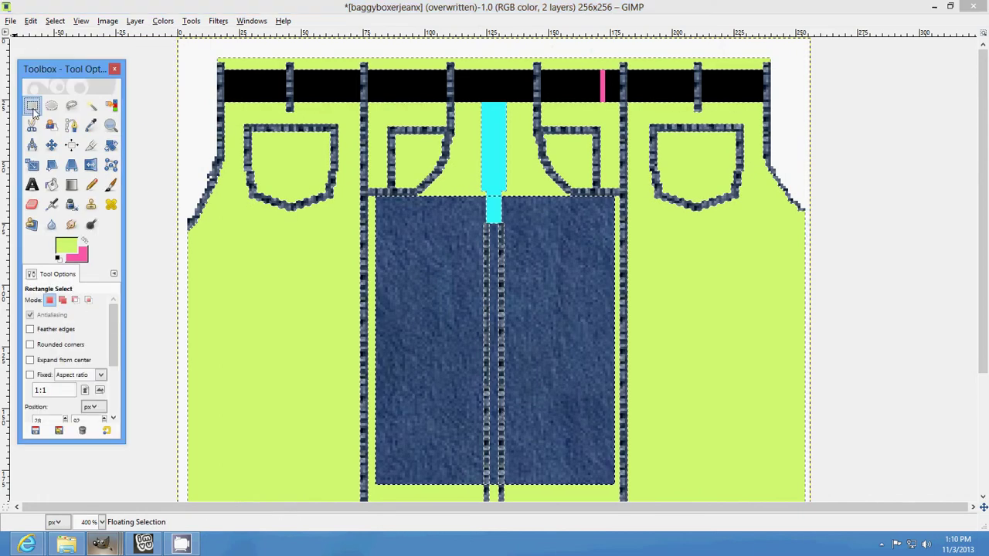
{"action": "left_click_drag", "start_coordinate": [427, 302], "coordinate": [265, 166]}
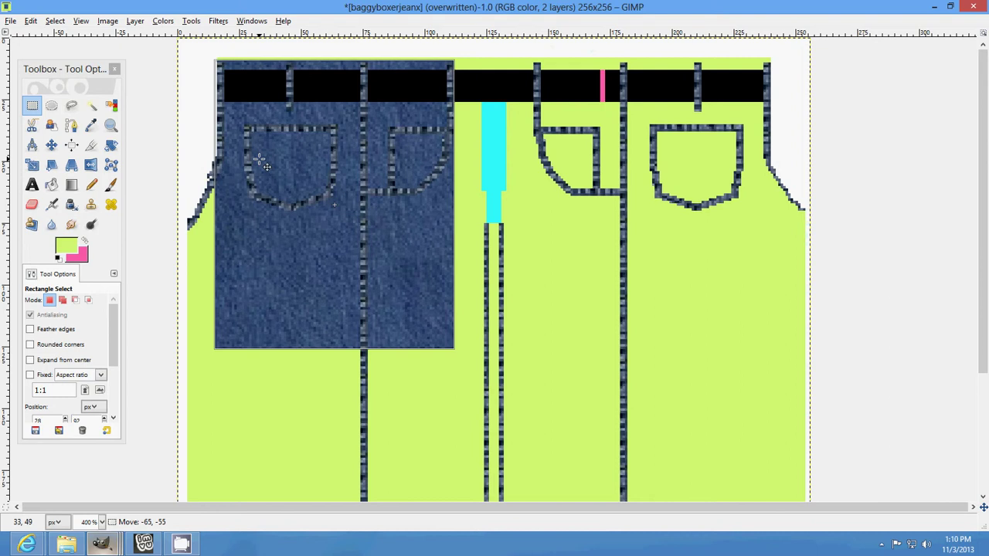
{"action": "left_click", "coordinate": [168, 143]}
- Paste a second denim patch into the selection, place it at the left edge overlapping the first patch's lower part, and anchor it
{"action": "left_click", "coordinate": [31, 21]}
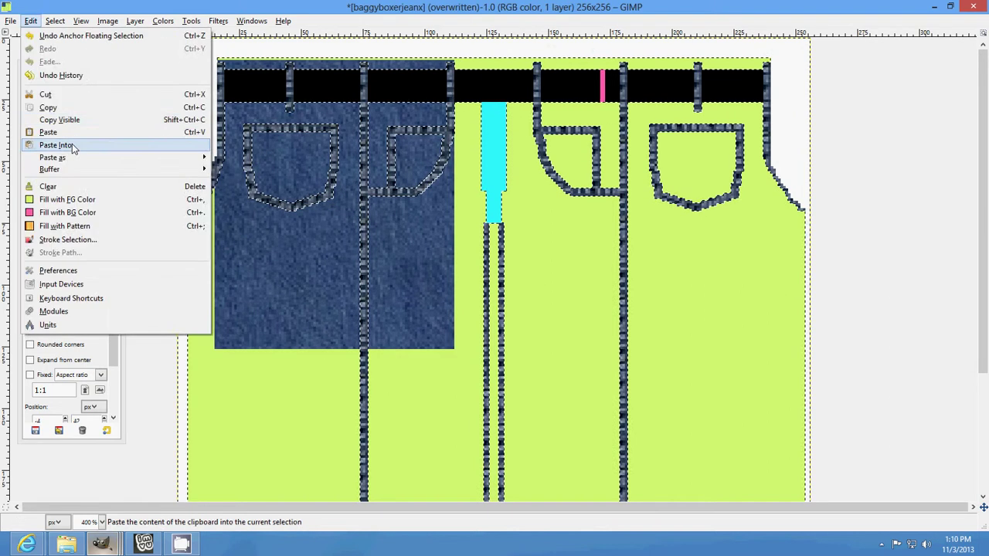
{"action": "left_click", "coordinate": [57, 145]}
{"action": "left_click_drag", "start_coordinate": [528, 309], "coordinate": [291, 276]}
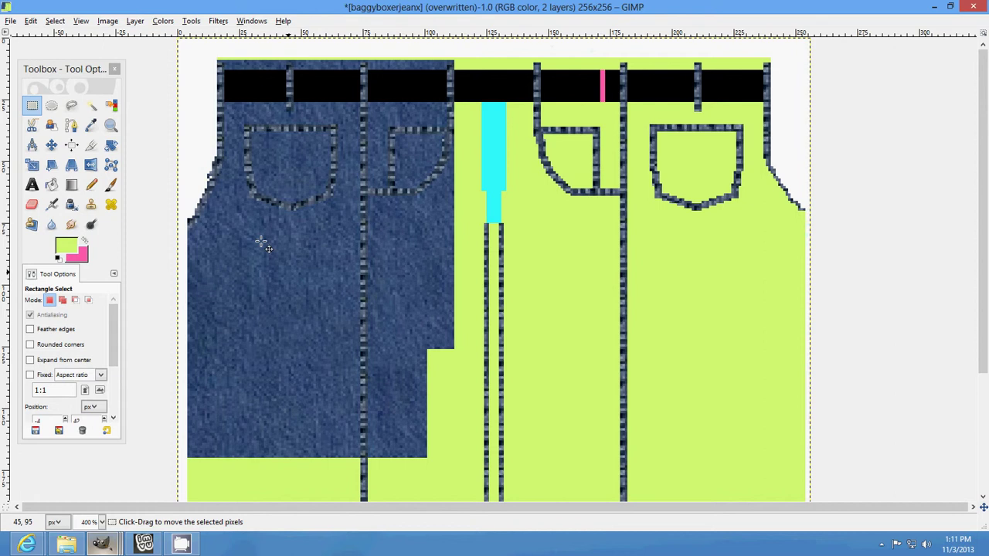
{"action": "left_click", "coordinate": [152, 172]}
- Paste a third denim patch into the selection and place it over the middle of the jeans below the front pockets
{"action": "left_click", "coordinate": [30, 21]}
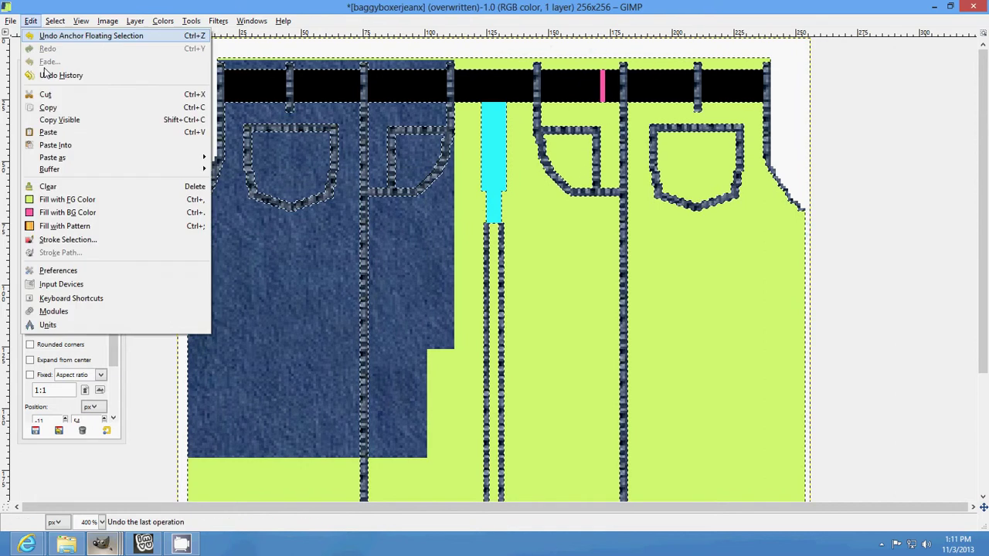
{"action": "left_click", "coordinate": [101, 145]}
{"action": "left_click_drag", "start_coordinate": [479, 349], "coordinate": [570, 183]}
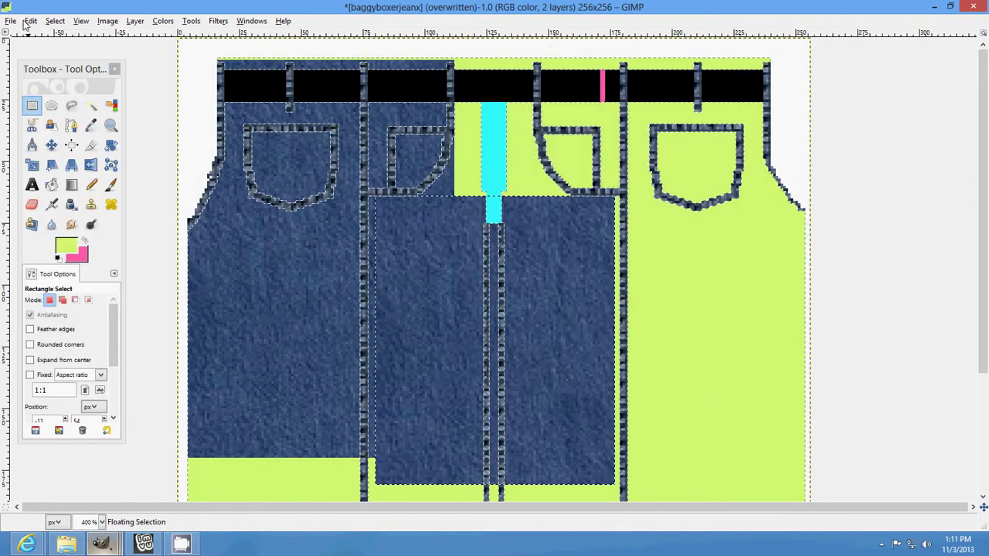
- Undo the pastes back to the first floating denim patch, shift it slightly up to the waist's top edge, and anchor it
{"action": "key", "text": "ctrl+z"}
{"action": "left_click", "coordinate": [31, 21]}
{"action": "key", "text": "ctrl+z"}
{"action": "left_click", "coordinate": [31, 21]}
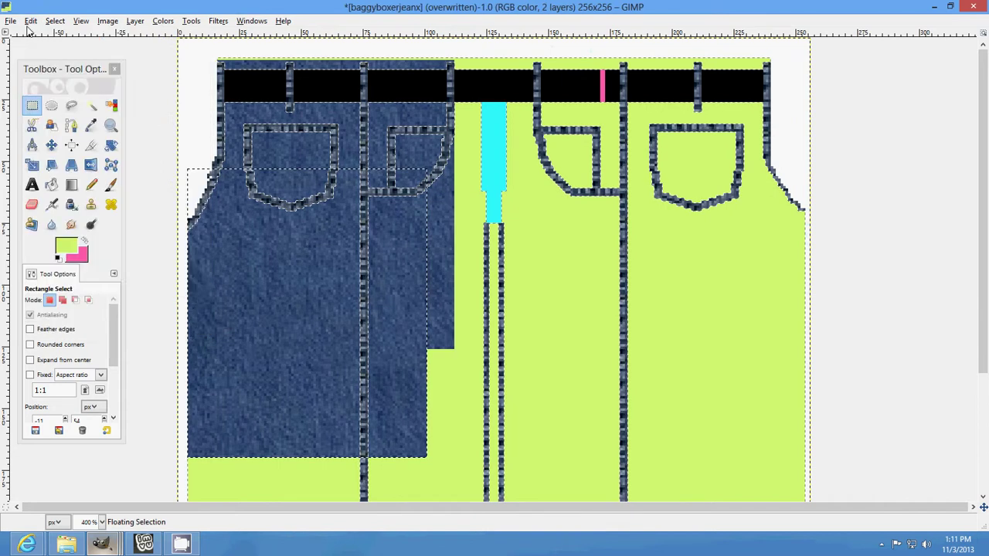
{"action": "left_click", "coordinate": [31, 21]}
{"action": "key", "text": "ctrl+z"}
{"action": "left_click", "coordinate": [31, 48]}
{"action": "left_click", "coordinate": [31, 21]}
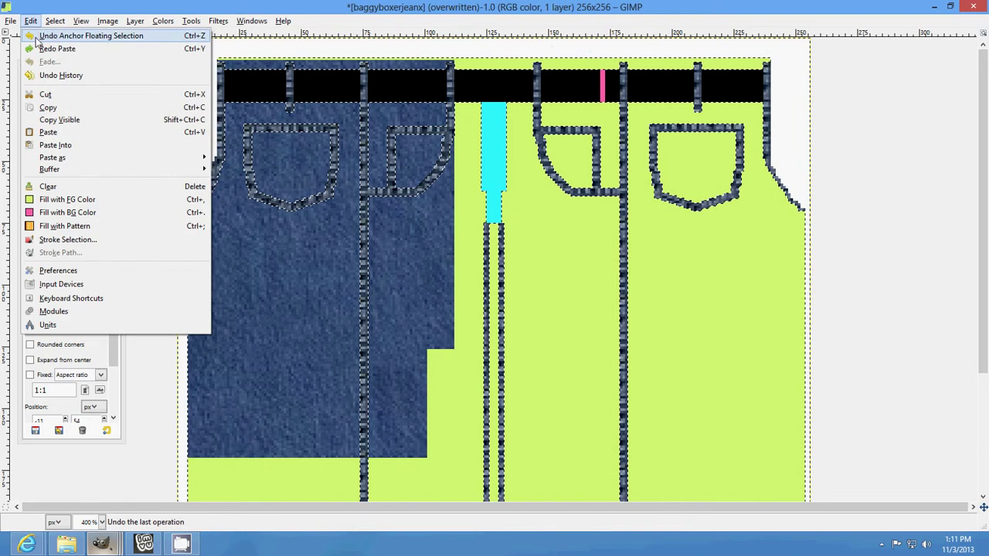
{"action": "key", "text": "ctrl+z"}
{"action": "key", "text": "ctrl+z"}
{"action": "key", "text": "ctrl+z"}
{"action": "left_click", "coordinate": [33, 35]}
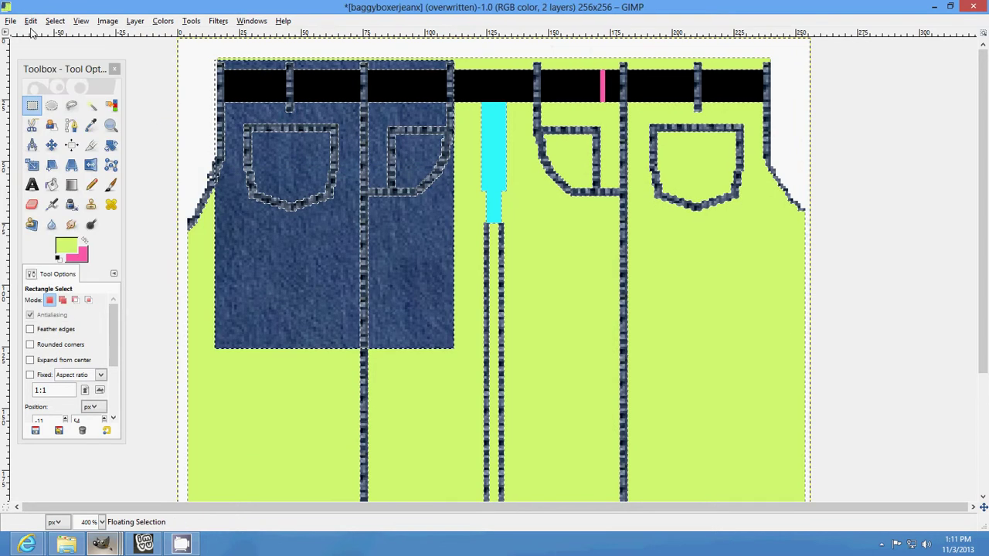
{"action": "left_click_drag", "start_coordinate": [285, 187], "coordinate": [285, 184]}
{"action": "left_click", "coordinate": [191, 136]}
- Paste another denim patch into the selection, place it at the jeans' left edge below the pocket area, and anchor it
{"action": "left_click", "coordinate": [32, 21]}
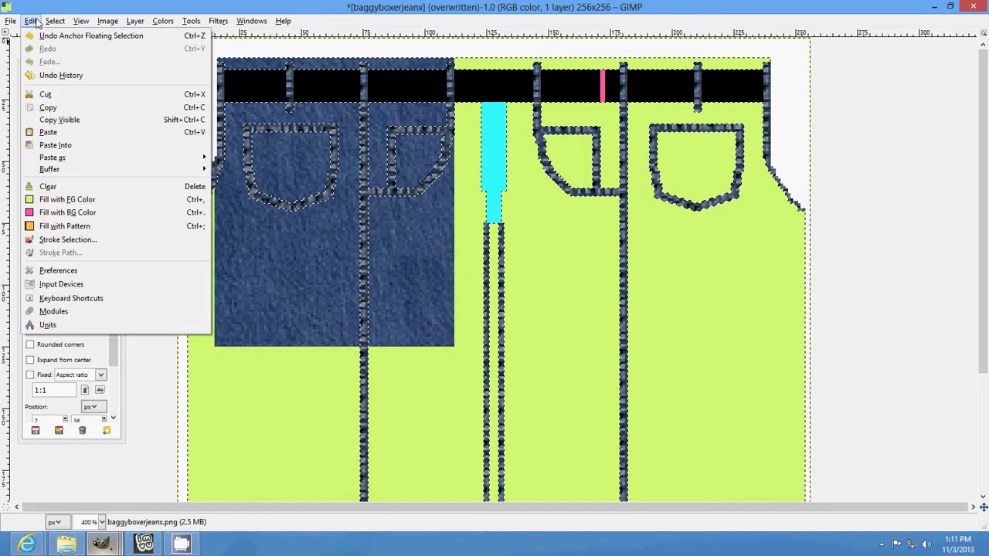
{"action": "left_click", "coordinate": [60, 132]}
{"action": "left_click_drag", "start_coordinate": [541, 299], "coordinate": [307, 283]}
{"action": "left_click", "coordinate": [191, 122]}
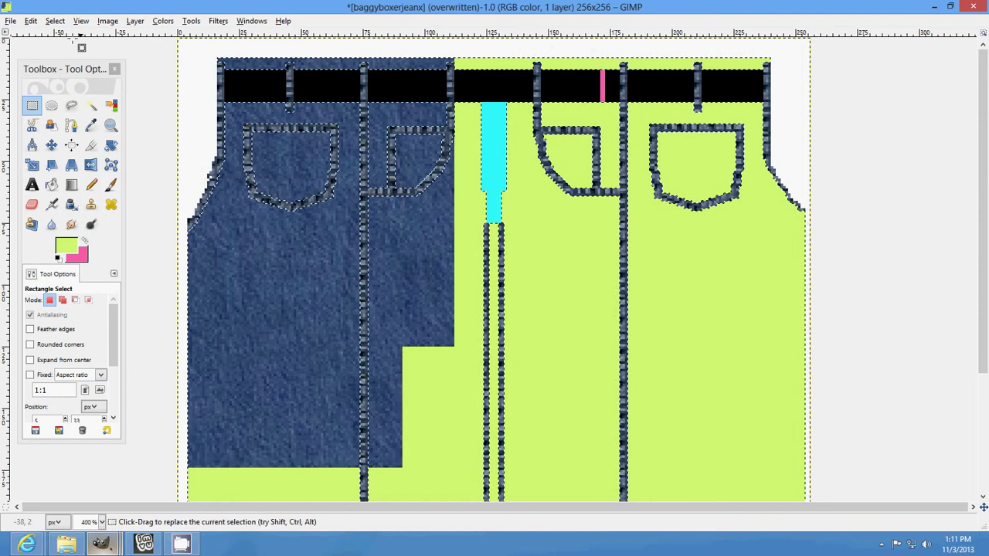
- Paste a denim patch into the selection, place it over the upper right waist and pockets, and anchor it
{"action": "left_click", "coordinate": [31, 21]}
{"action": "left_click", "coordinate": [78, 144]}
{"action": "left_click_drag", "start_coordinate": [502, 309], "coordinate": [676, 162]}
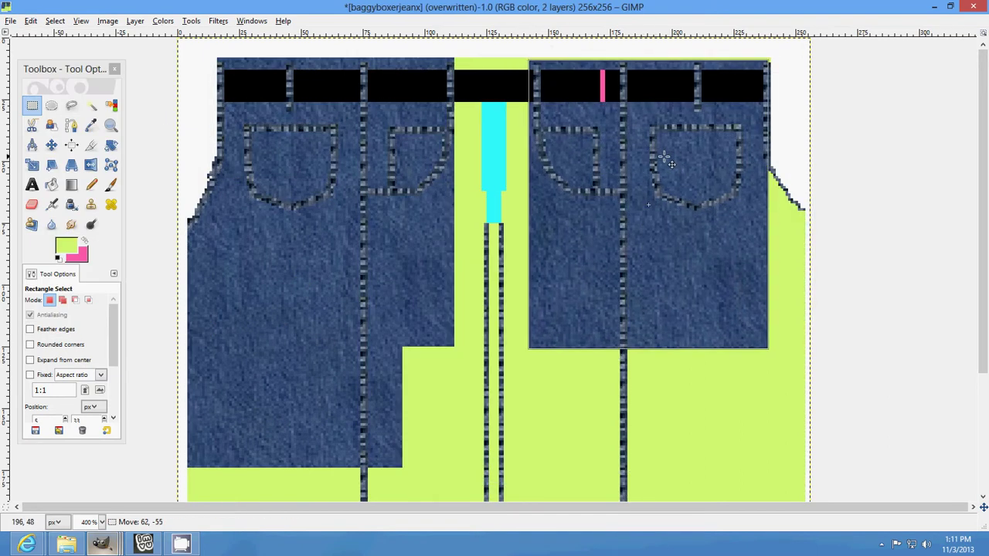
{"action": "left_click", "coordinate": [921, 166]}
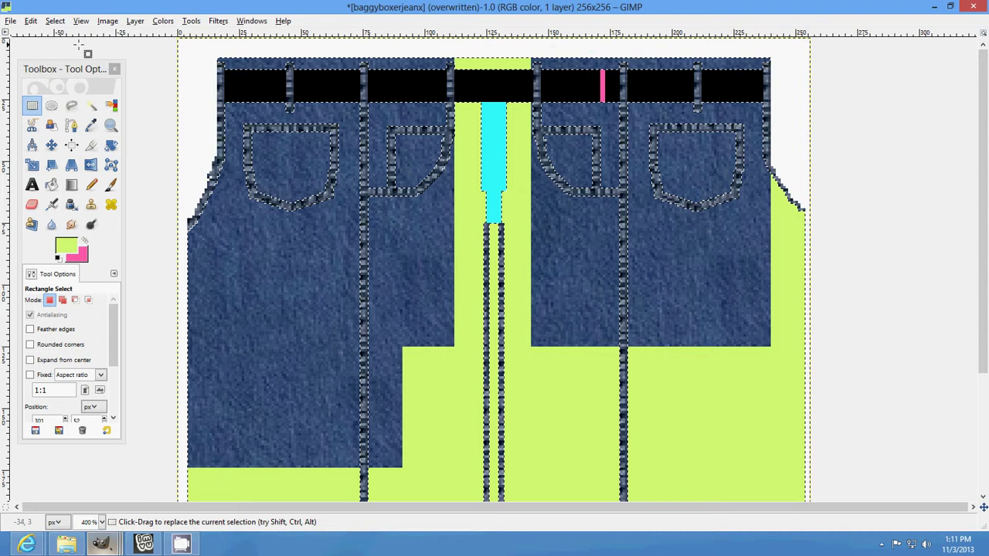
- Paste a denim patch into the selection, place it over the green gap around the fly at the top center, and anchor it
{"action": "left_click", "coordinate": [31, 21]}
{"action": "left_click", "coordinate": [84, 147]}
{"action": "left_click_drag", "start_coordinate": [471, 294], "coordinate": [485, 169]}
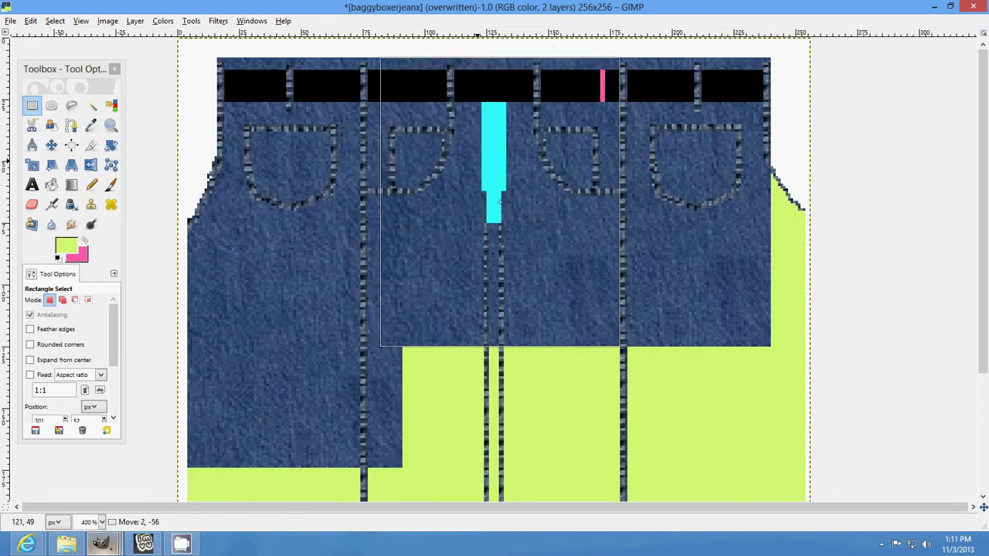
{"action": "left_click", "coordinate": [894, 269]}
- Paste a denim patch into the selection, place it at the jeans' right edge overlapping the upper right patch, and anchor it
{"action": "left_click", "coordinate": [31, 21]}
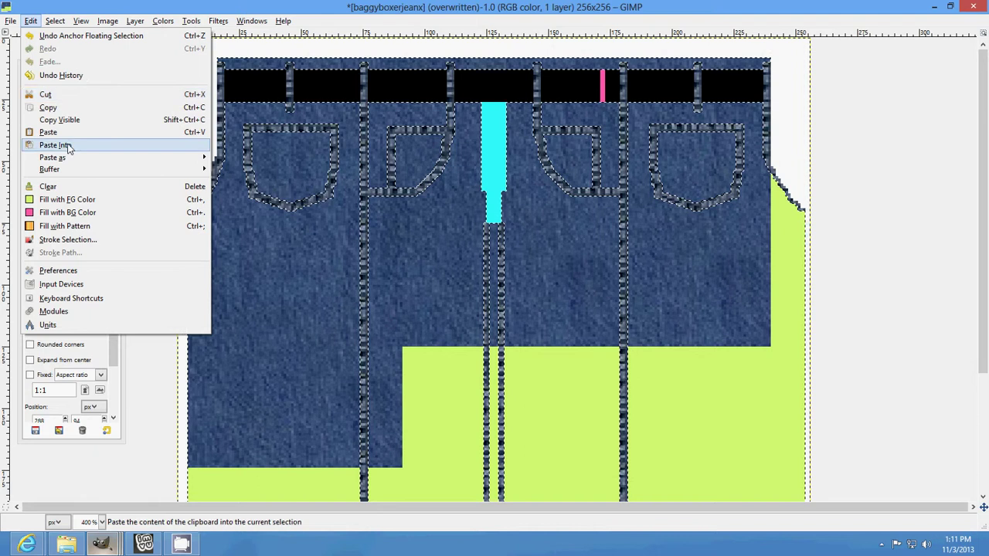
{"action": "left_click", "coordinate": [68, 147]}
{"action": "left_click_drag", "start_coordinate": [569, 327], "coordinate": [777, 309]}
{"action": "left_click", "coordinate": [901, 205]}
{"action": "scroll", "coordinate": [679, 371], "scroll_direction": "down", "scroll_amount": 3}
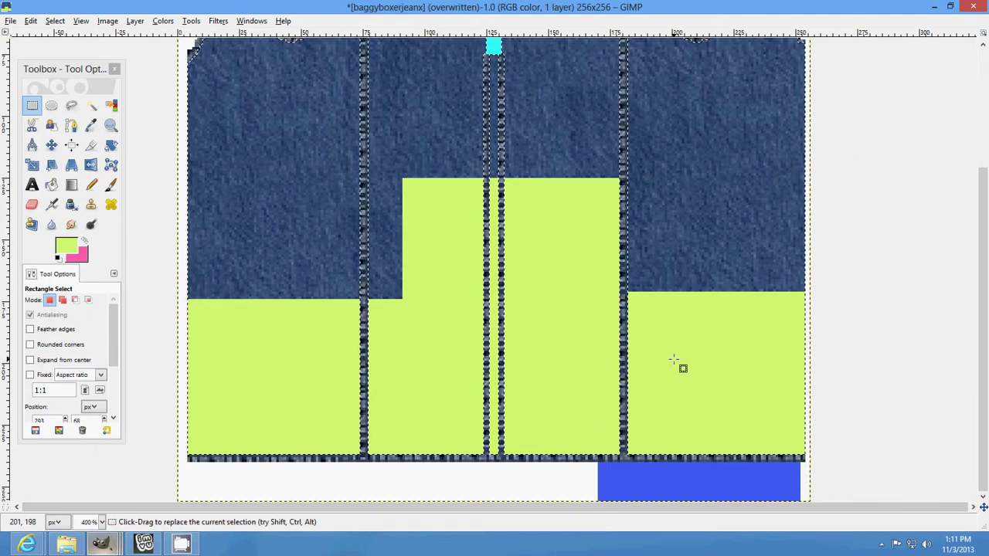
{"action": "left_click", "coordinate": [883, 544]}
{"action": "right_click", "coordinate": [901, 479]}
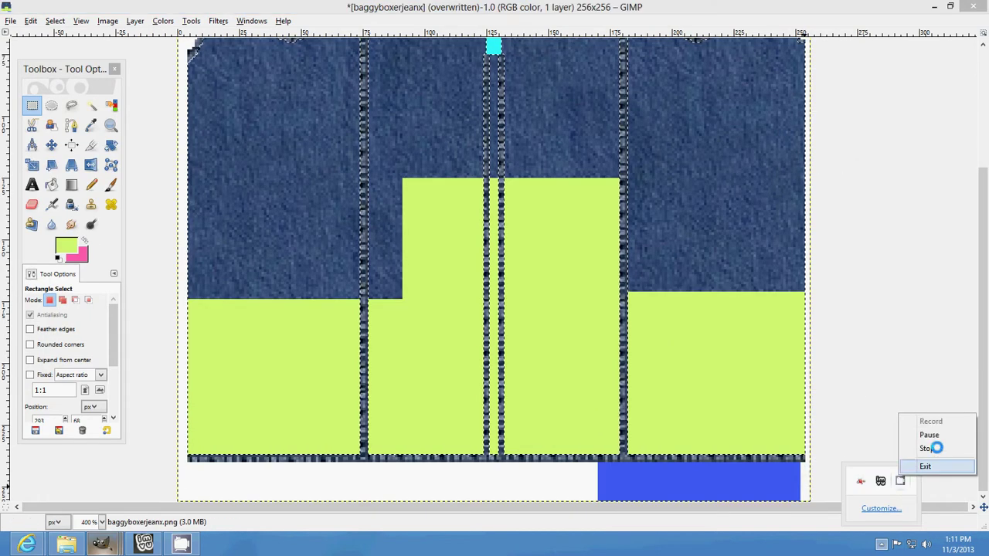
{"action": "left_click", "coordinate": [929, 432]}
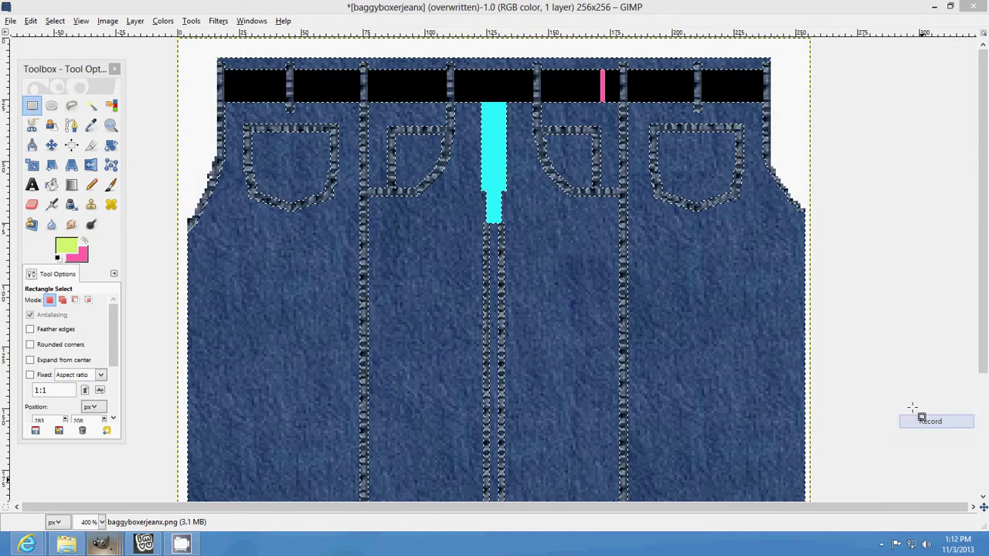
- Clear the selection and overwrite baggyboxerjeanx.png with the denim-filled template
{"action": "left_click", "coordinate": [152, 190]}
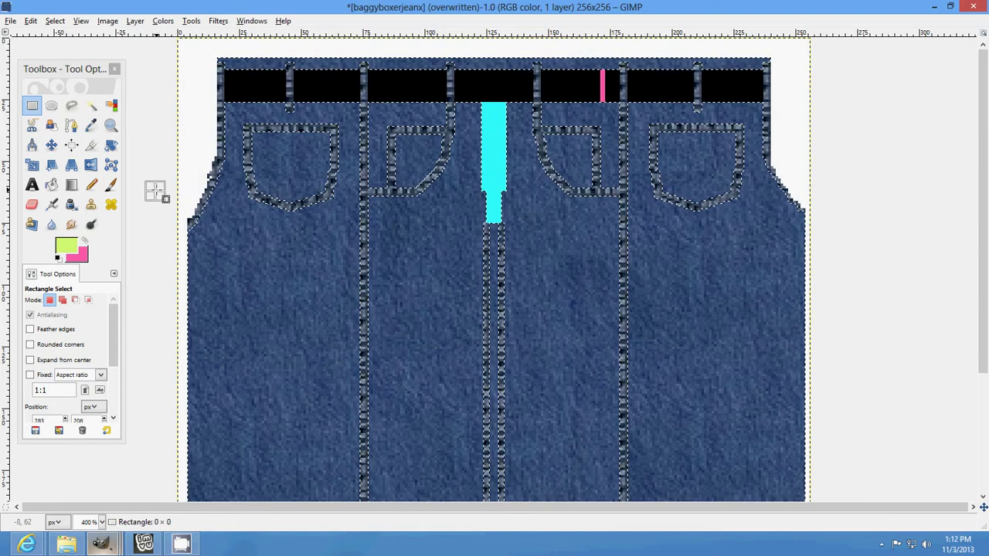
{"action": "left_click", "coordinate": [12, 21]}
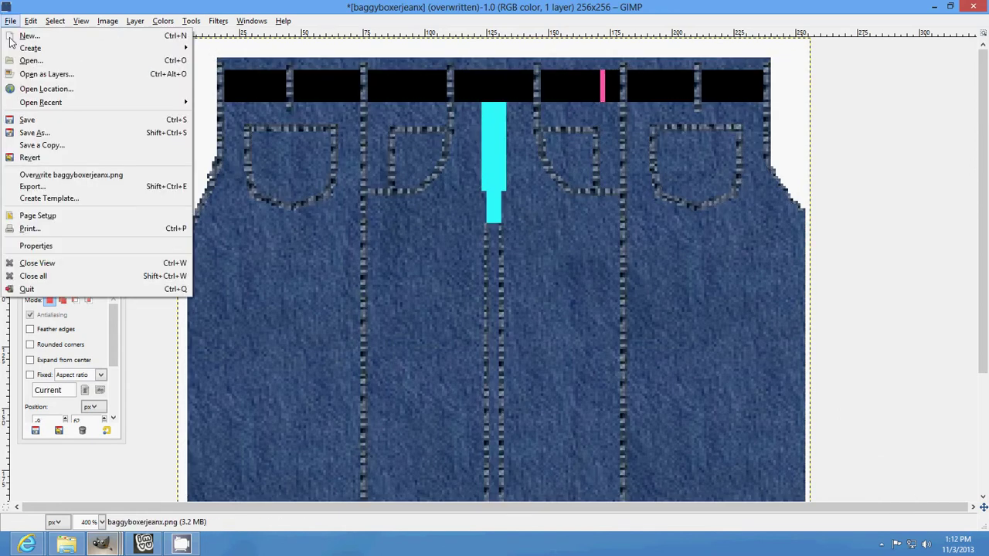
{"action": "left_click", "coordinate": [54, 165]}
- Switch to the front jeans photo and undo its cuts and selections until both removed denim areas are restored
{"action": "mouse_move", "coordinate": [158, 547]}
{"action": "mouse_move", "coordinate": [102, 544]}
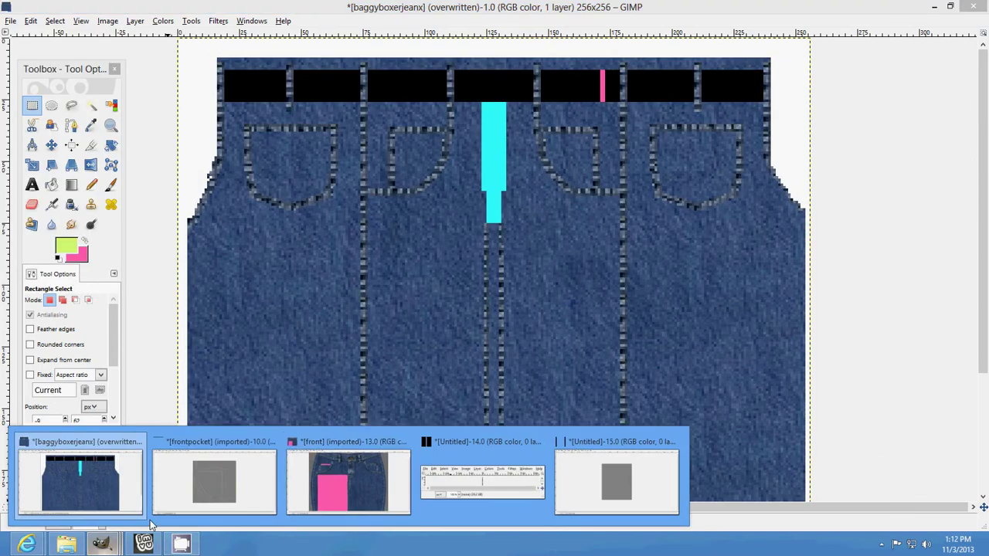
{"action": "left_click", "coordinate": [351, 491]}
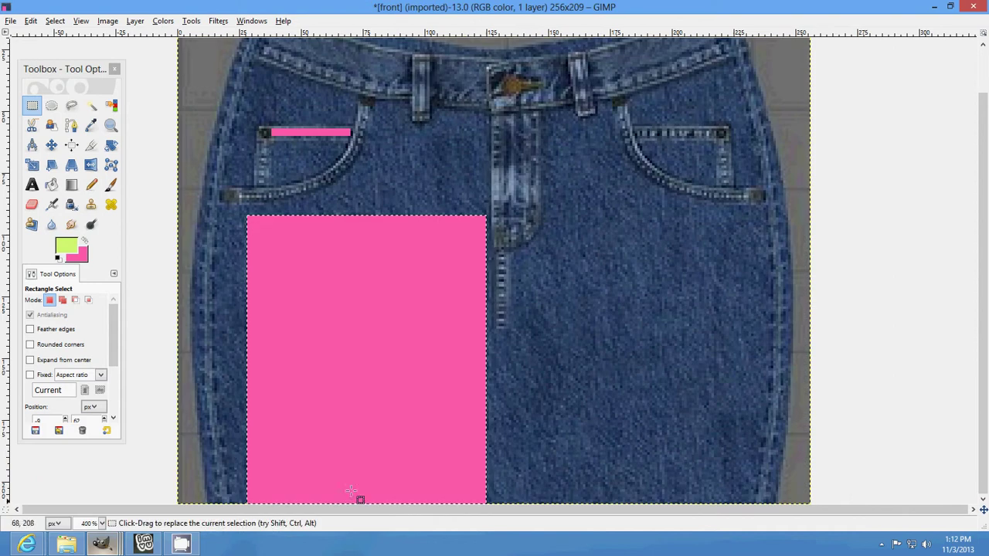
{"action": "left_click", "coordinate": [31, 21]}
{"action": "left_click", "coordinate": [53, 37]}
{"action": "left_click", "coordinate": [31, 21]}
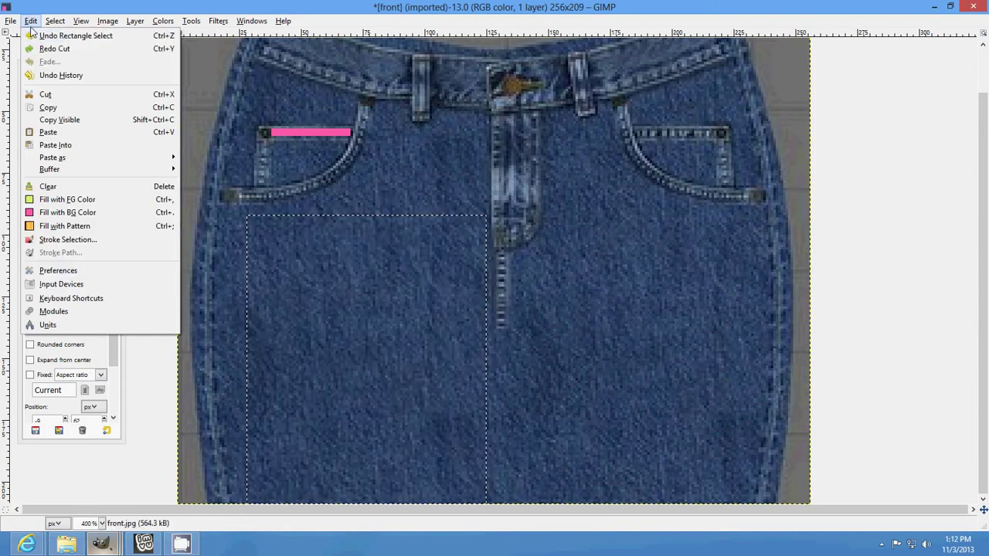
{"action": "left_click", "coordinate": [31, 24]}
{"action": "left_click", "coordinate": [31, 23]}
{"action": "left_click", "coordinate": [34, 37]}
{"action": "left_click", "coordinate": [31, 21]}
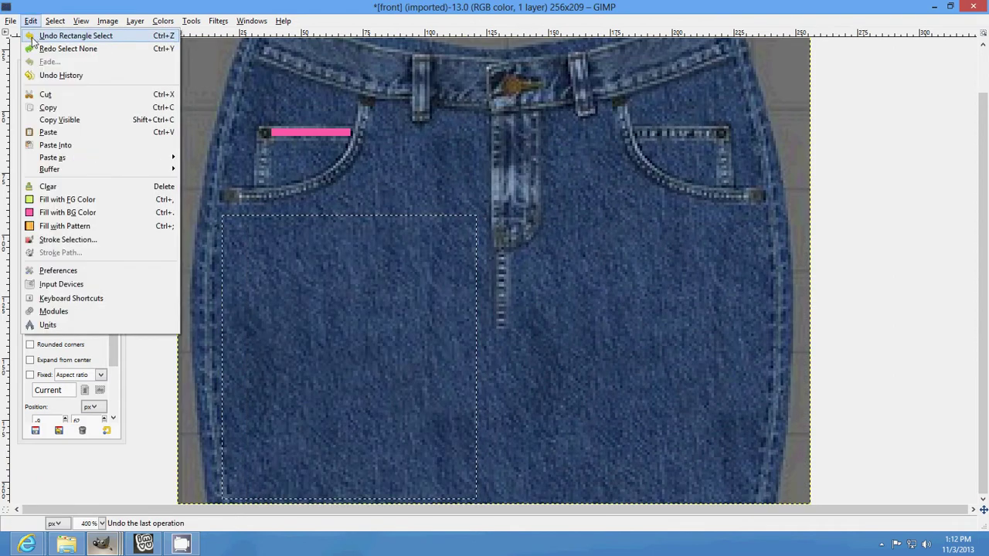
{"action": "left_click", "coordinate": [34, 36]}
{"action": "left_click", "coordinate": [31, 21]}
{"action": "left_click", "coordinate": [34, 37]}
{"action": "left_click", "coordinate": [31, 21]}
{"action": "left_click", "coordinate": [34, 37]}
{"action": "left_click", "coordinate": [31, 20]}
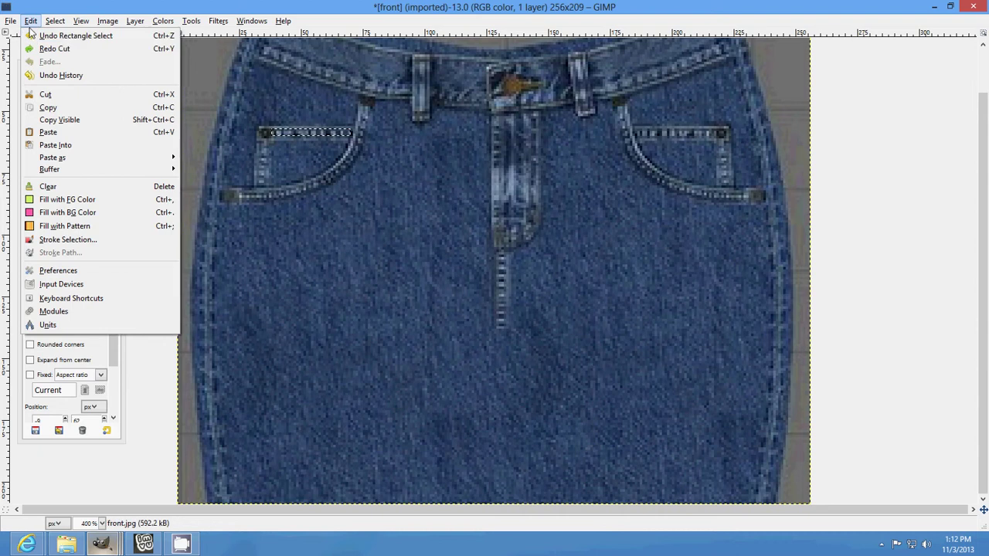
{"action": "left_click", "coordinate": [76, 36]}
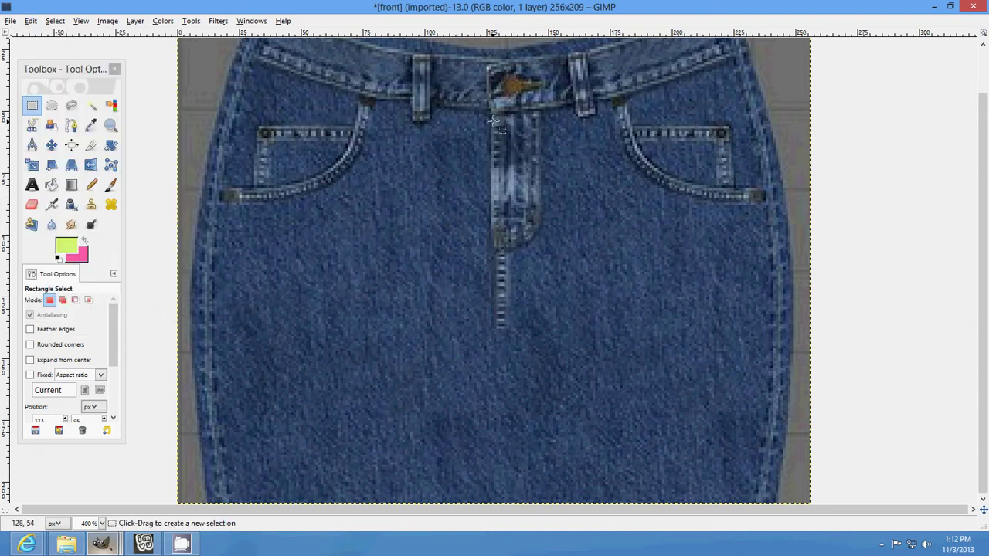
- Cut a 10×36 px strip from the faded fly below the waist button in the front jeans photo
{"action": "left_click_drag", "start_coordinate": [491, 115], "coordinate": [523, 228]}
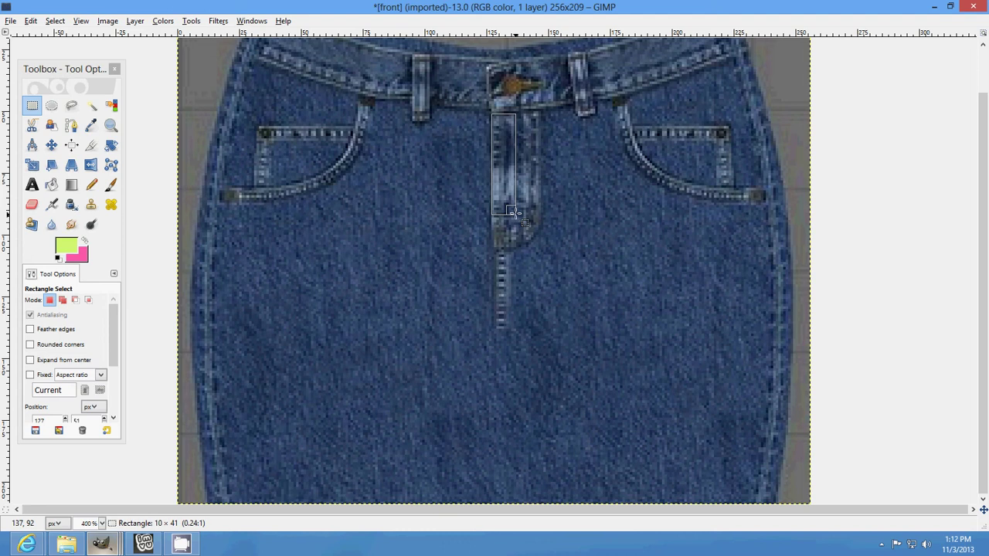
{"action": "left_click_drag", "start_coordinate": [514, 213], "coordinate": [513, 209]}
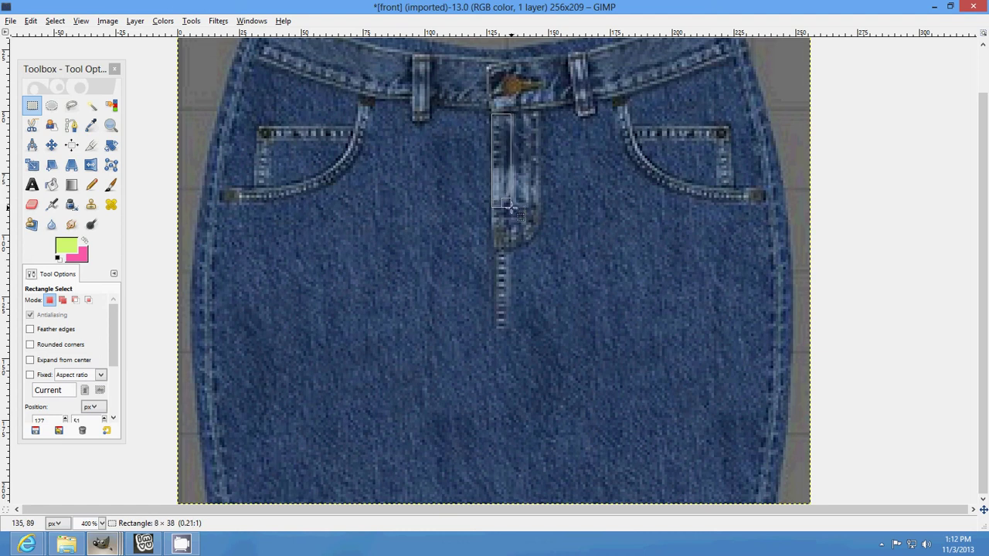
{"action": "left_click_drag", "start_coordinate": [509, 207], "coordinate": [516, 210]}
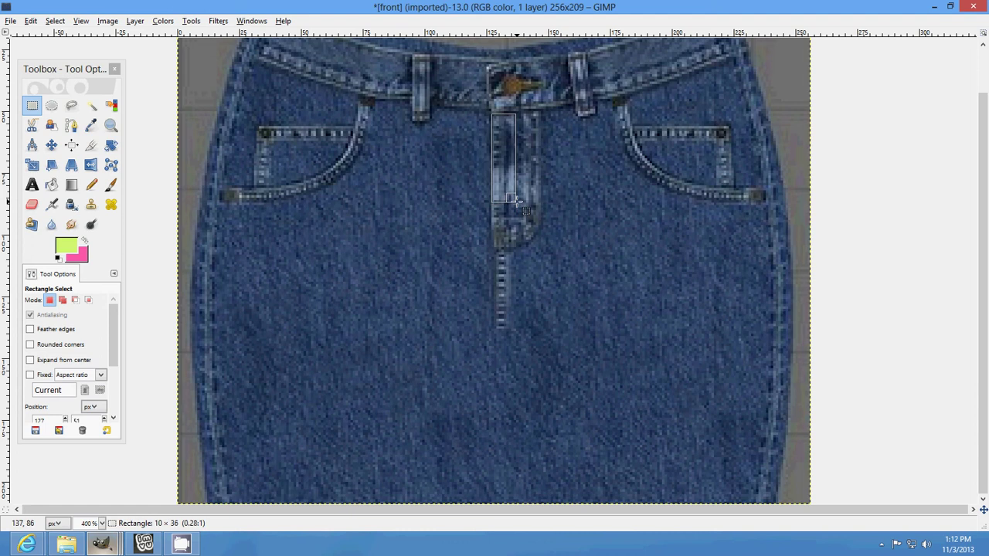
{"action": "left_click_drag", "start_coordinate": [516, 202], "coordinate": [516, 202]}
{"action": "left_click", "coordinate": [31, 21]}
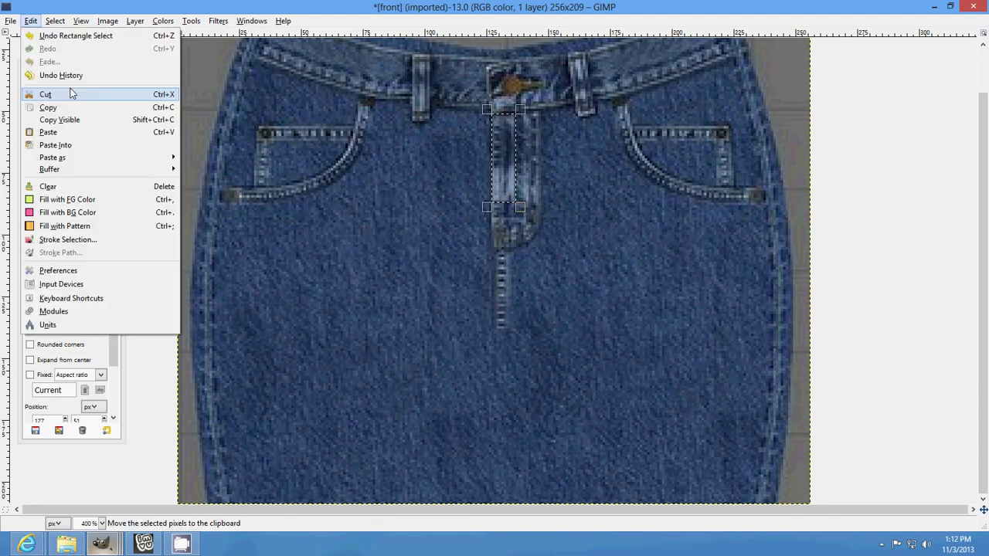
{"action": "left_click", "coordinate": [70, 94]}
- Return to the baggyboxerjeanx template and select its cyan fly area by color
{"action": "mouse_move", "coordinate": [100, 547]}
{"action": "left_click", "coordinate": [75, 483]}
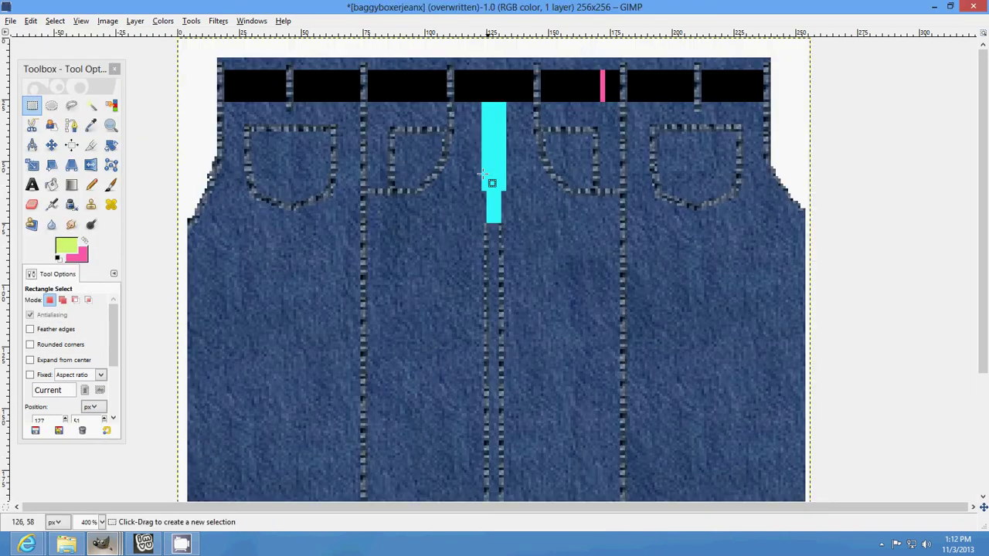
{"action": "left_click", "coordinate": [112, 105]}
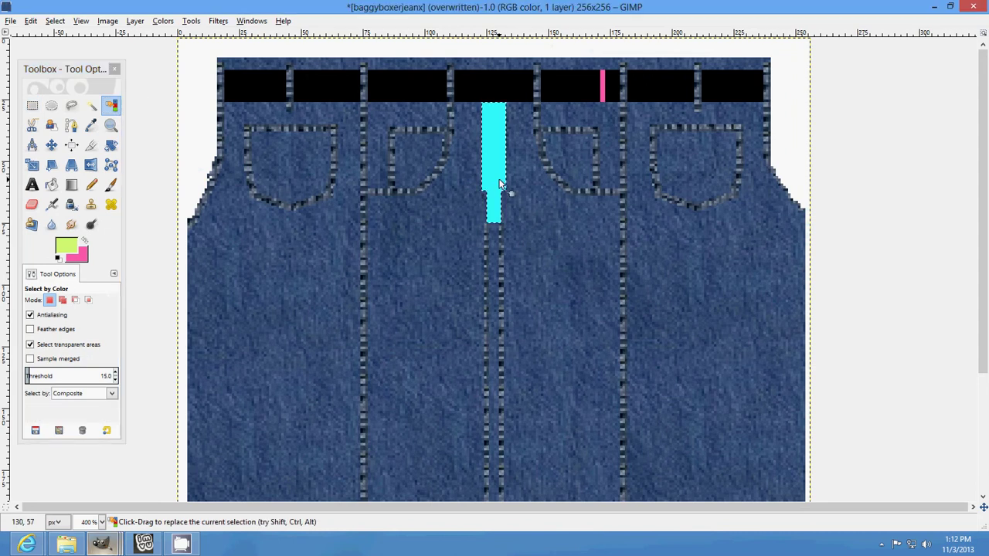
{"action": "left_click", "coordinate": [500, 183]}
- Paste the fly strip into the cyan selection, align it over the wide upper part, and anchor it
{"action": "left_click", "coordinate": [31, 21]}
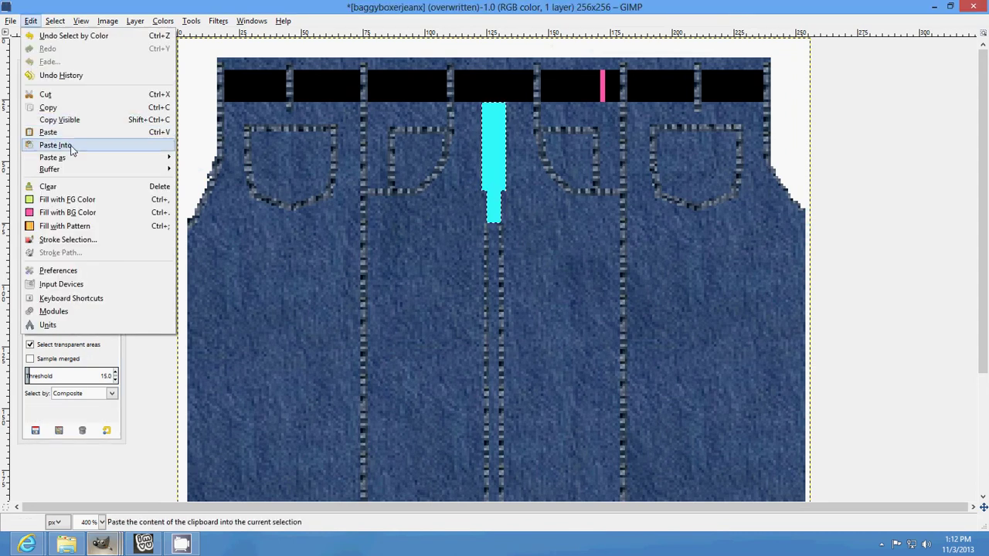
{"action": "left_click", "coordinate": [48, 139]}
{"action": "left_click", "coordinate": [32, 105]}
{"action": "left_click_drag", "start_coordinate": [502, 185], "coordinate": [493, 146]}
{"action": "left_click", "coordinate": [599, 204]}
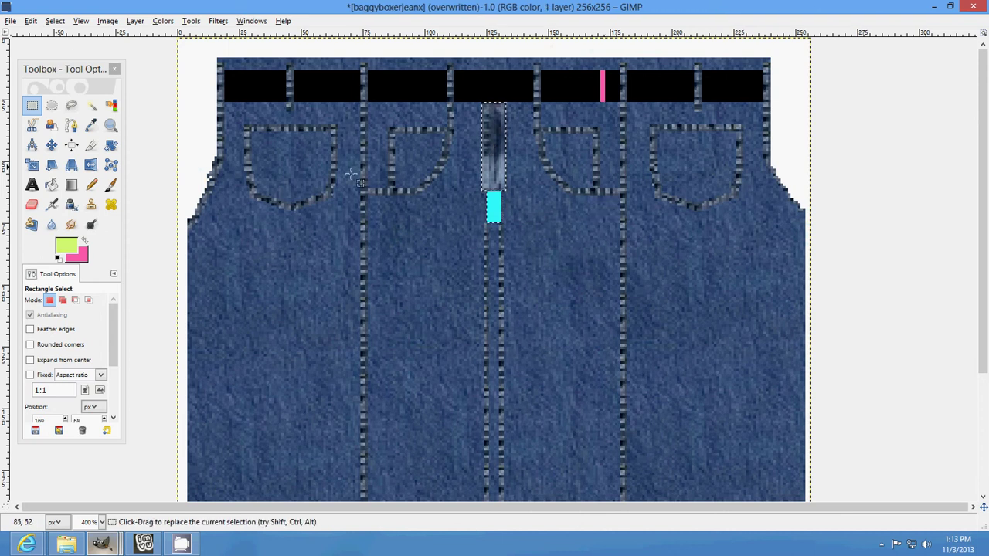
- Paste the fly strip into the selection again over the remaining lower cyan part, and overwrite baggyboxerjeanx.png
{"action": "left_click", "coordinate": [31, 20]}
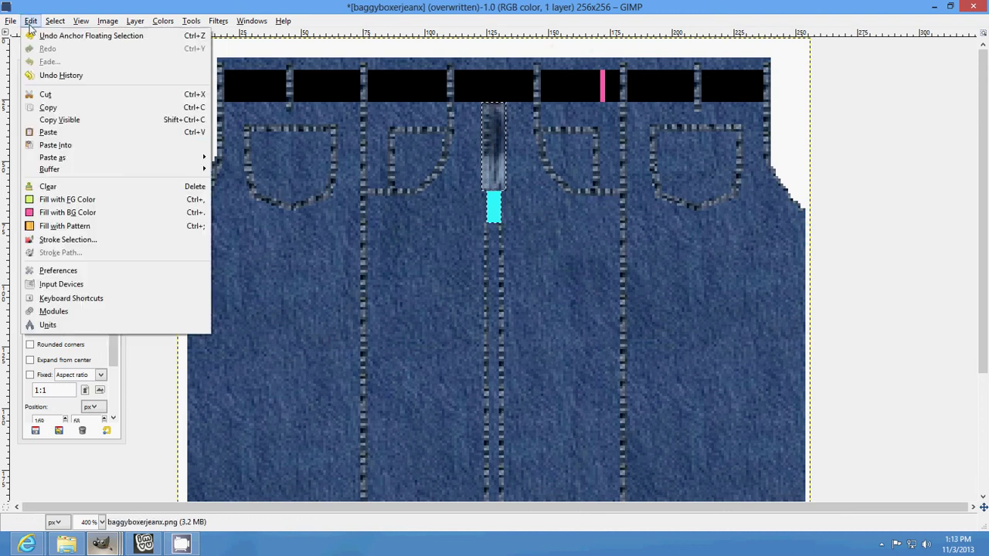
{"action": "left_click", "coordinate": [53, 144]}
{"action": "left_click_drag", "start_coordinate": [501, 156], "coordinate": [504, 252]}
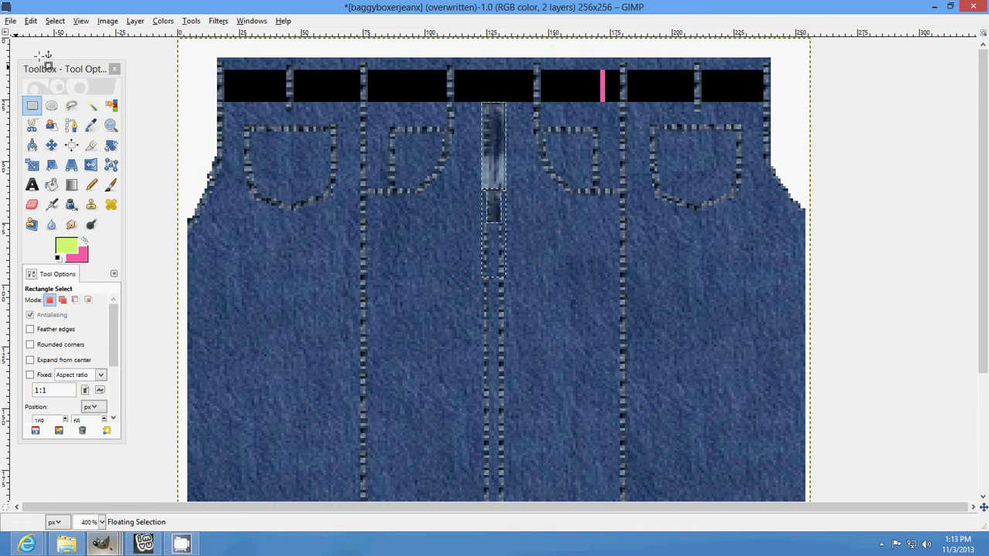
{"action": "left_click", "coordinate": [11, 21]}
{"action": "left_click", "coordinate": [71, 174]}
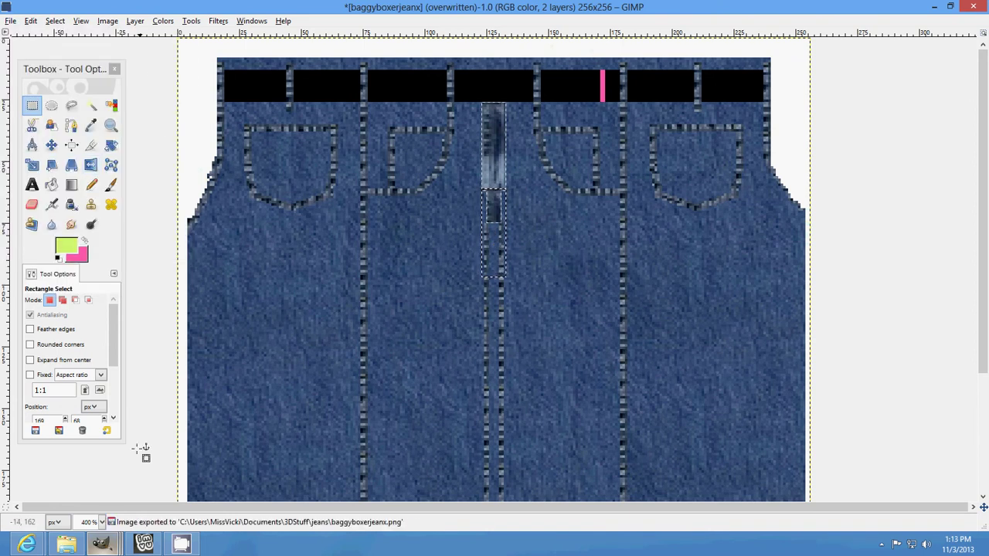
- Switch to IMVU, load baggyboxerjeanx as the texture of material 05 on SPY00_Baggy_Mesh, and inspect the fly area
{"action": "left_click", "coordinate": [143, 544]}
{"action": "left_click", "coordinate": [776, 292]}
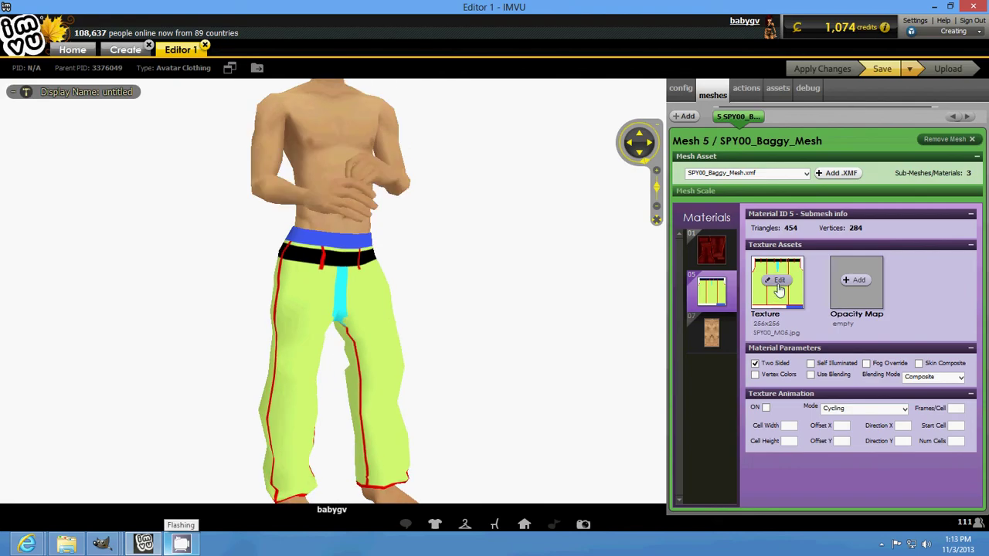
{"action": "left_click", "coordinate": [220, 116]}
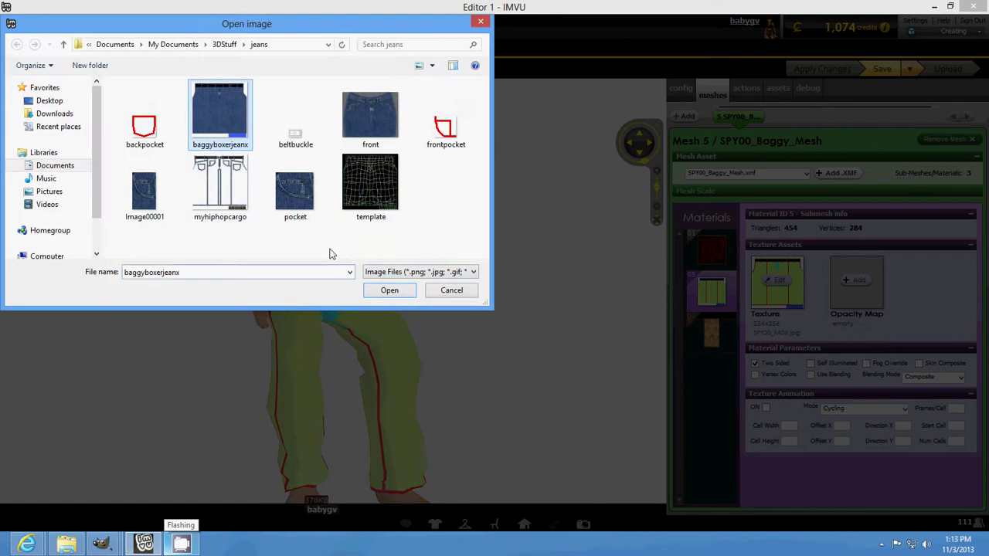
{"action": "left_click", "coordinate": [394, 290]}
{"action": "scroll", "coordinate": [366, 310], "scroll_direction": "up", "scroll_amount": 4}
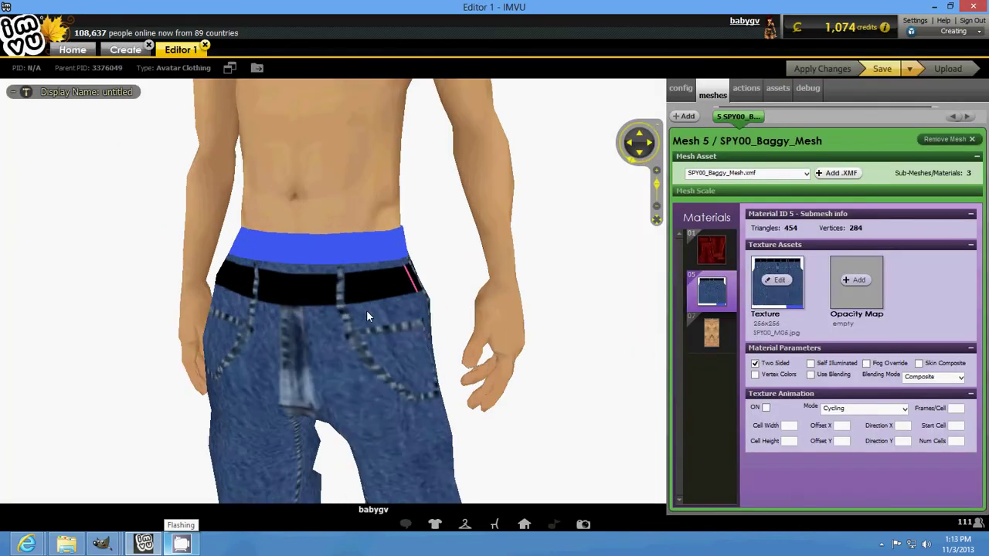
{"action": "mouse_move", "coordinate": [378, 326]}
{"action": "left_mouse_down"}
{"action": "mouse_move", "coordinate": [378, 334]}
{"action": "mouse_move", "coordinate": [351, 319]}
{"action": "mouse_move", "coordinate": [300, 326]}
{"action": "mouse_move", "coordinate": [391, 328]}
{"action": "mouse_move", "coordinate": [379, 336]}
{"action": "mouse_move", "coordinate": [401, 345]}
{"action": "mouse_move", "coordinate": [508, 342]}
{"action": "mouse_move", "coordinate": [379, 342]}
{"action": "mouse_move", "coordinate": [474, 343]}
{"action": "mouse_move", "coordinate": [366, 332]}
{"action": "mouse_move", "coordinate": [393, 324]}
{"action": "mouse_move", "coordinate": [366, 334]}
{"action": "left_mouse_up"}
{"action": "scroll", "coordinate": [377, 337], "scroll_direction": "down", "scroll_amount": 3}
- Return to the baggyboxerjeanx image in GIMP, anchor the floating fly strip, and overwrite baggyboxerjeanx.png
{"action": "mouse_move", "coordinate": [103, 546]}
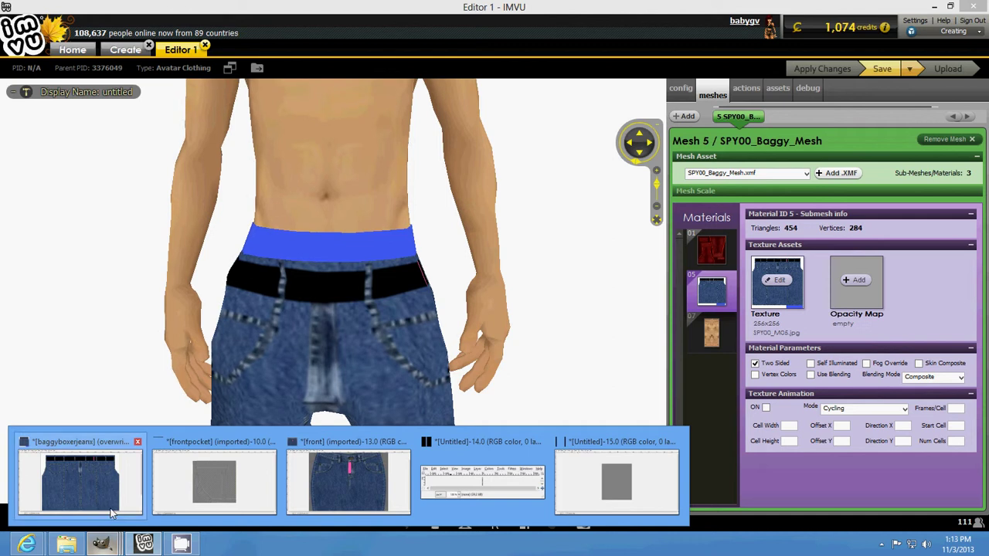
{"action": "left_click", "coordinate": [78, 472]}
{"action": "left_click", "coordinate": [165, 146]}
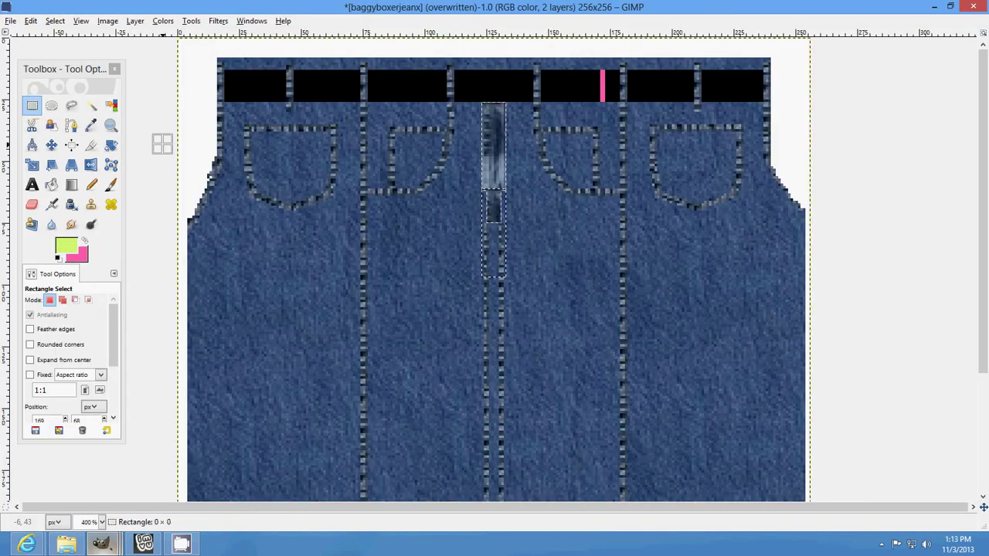
{"action": "left_click", "coordinate": [10, 21]}
{"action": "left_click", "coordinate": [92, 178]}
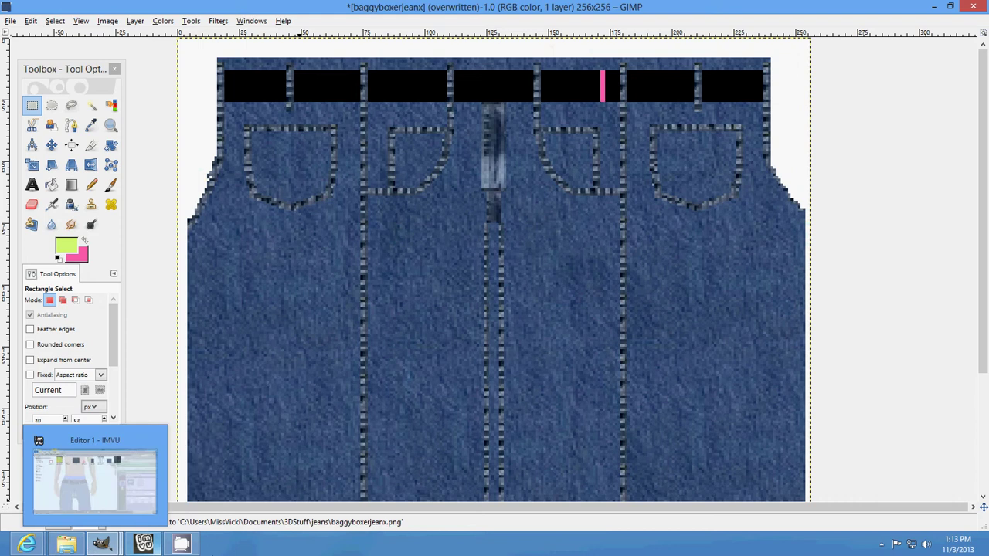
- In baggyboxerjeanx, select all the black belt sections by color
{"action": "mouse_move", "coordinate": [107, 541]}
{"action": "left_click", "coordinate": [80, 483]}
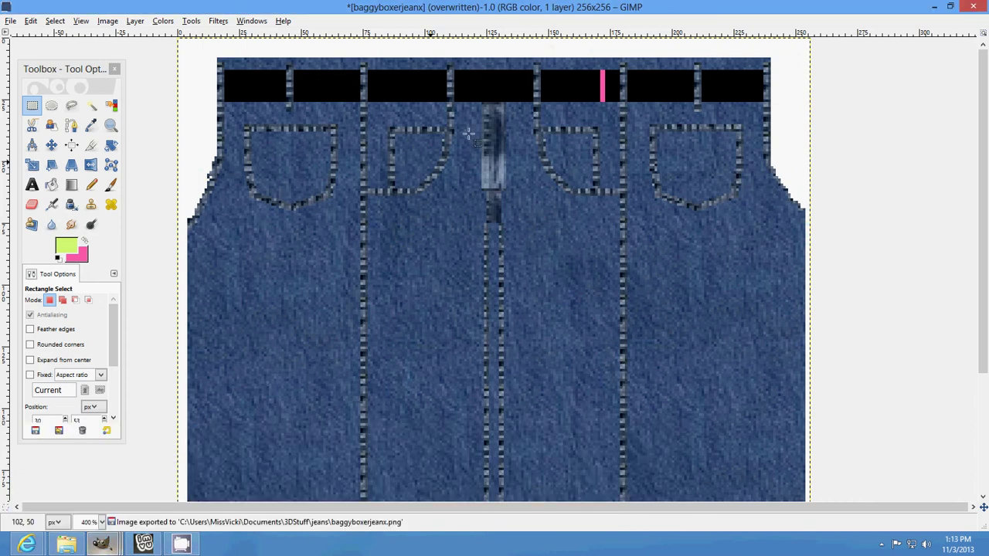
{"action": "left_click", "coordinate": [111, 106]}
{"action": "left_click", "coordinate": [342, 91]}
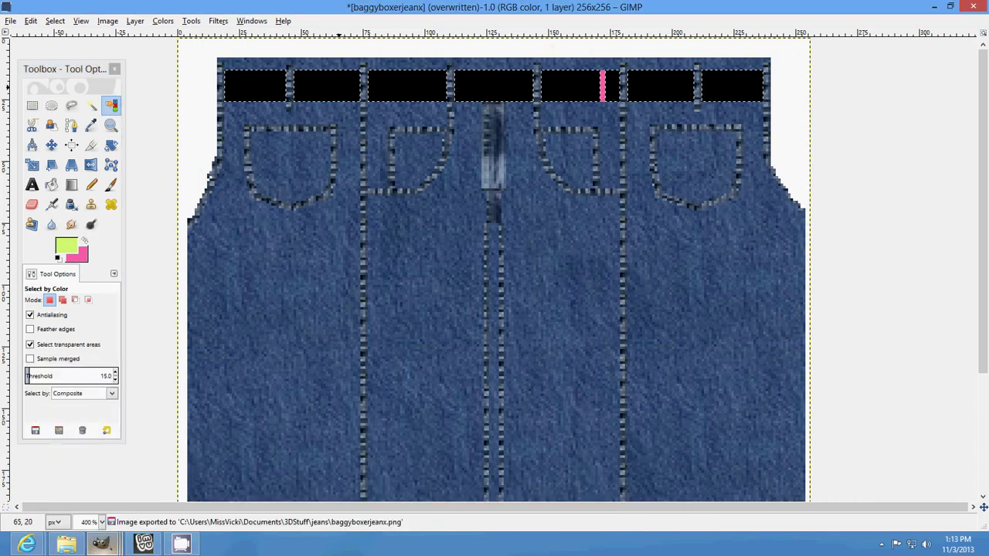
{"action": "left_click", "coordinate": [32, 105]}
{"action": "mouse_move", "coordinate": [27, 544]}
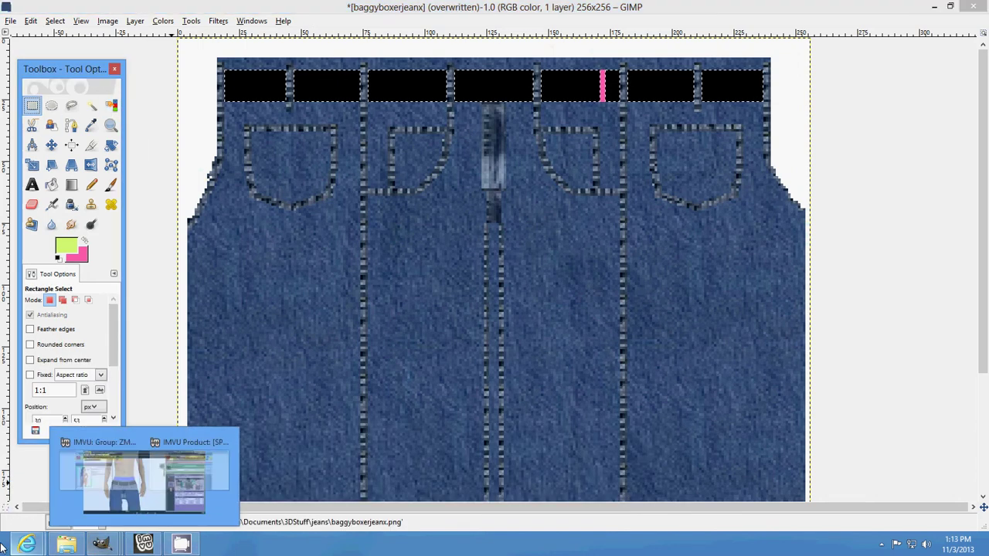
{"action": "left_click", "coordinate": [881, 544]}
{"action": "right_click", "coordinate": [900, 481]}
{"action": "left_click", "coordinate": [933, 435]}
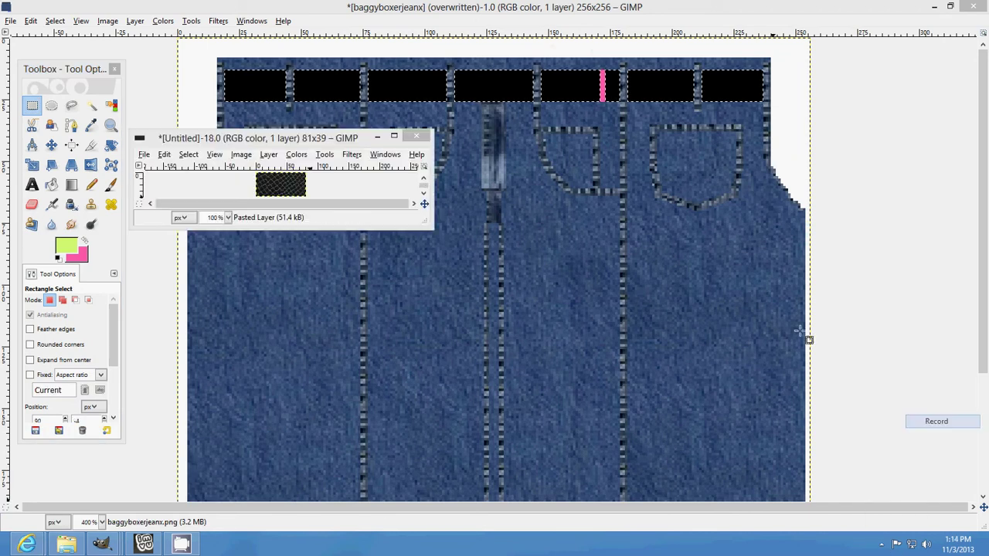
- Copy the 81×39 px belt pattern image and paste it into the belt selection, aligned up to the pink strip
{"action": "left_click", "coordinate": [164, 155]}
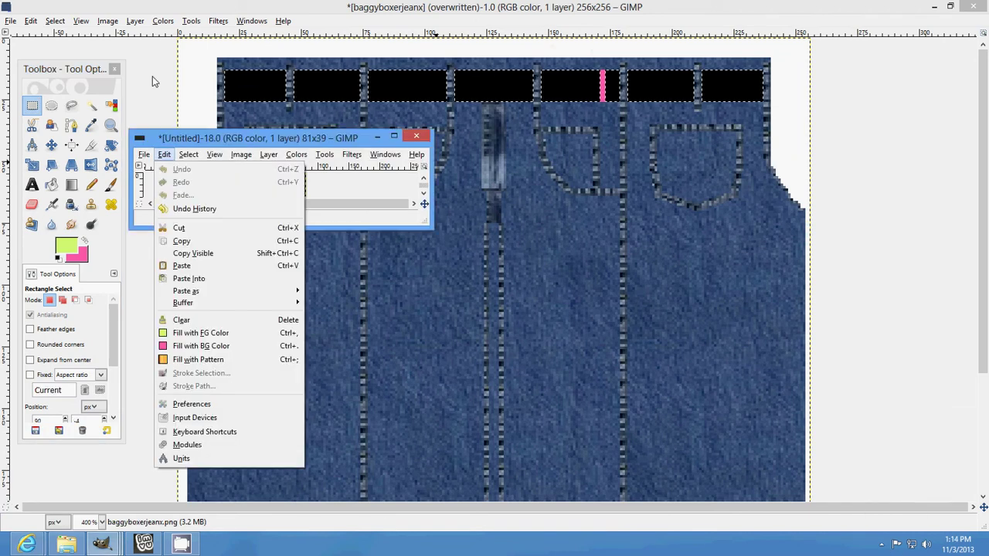
{"action": "left_click", "coordinate": [31, 21]}
{"action": "left_click", "coordinate": [31, 21]}
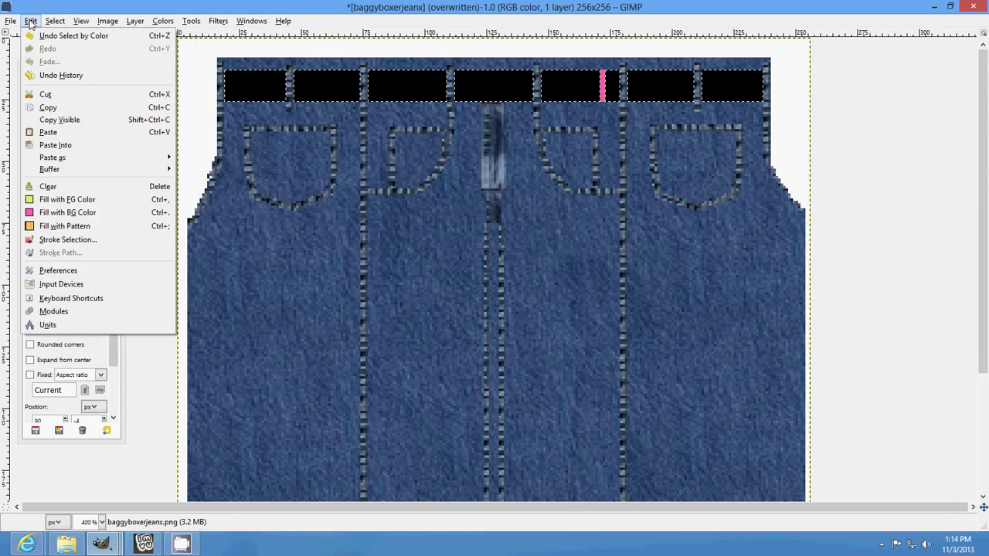
{"action": "left_click", "coordinate": [68, 144]}
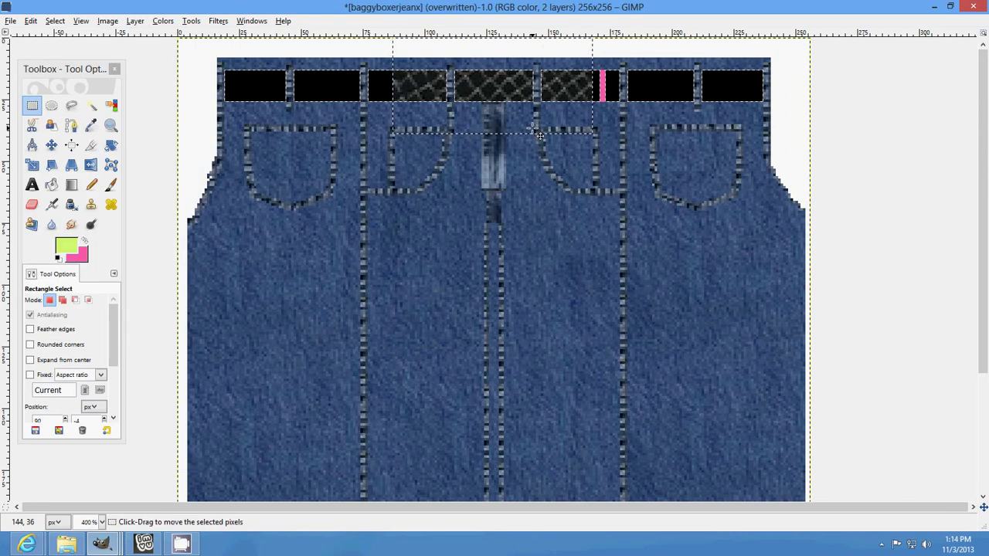
{"action": "left_click_drag", "start_coordinate": [538, 134], "coordinate": [540, 122]}
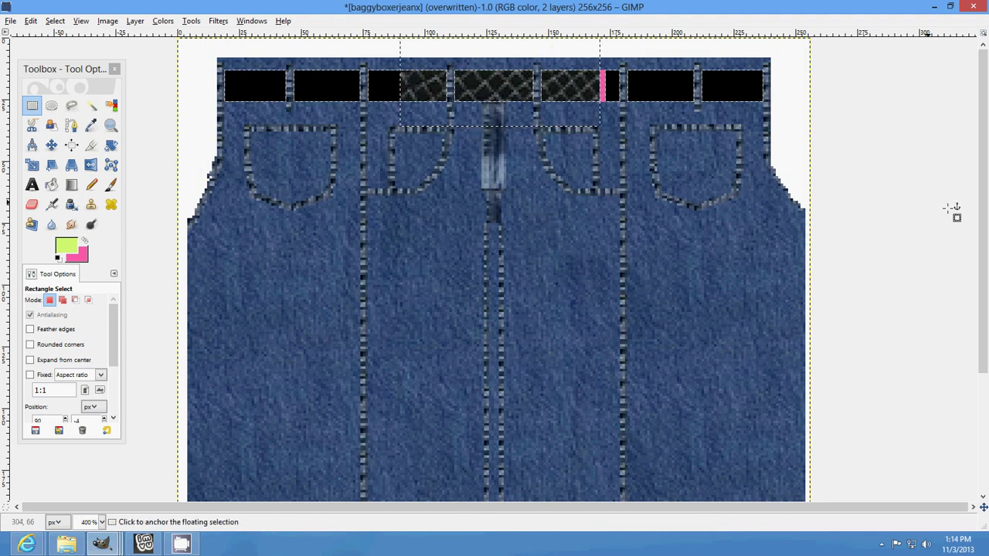
- Try shifting the pasted belt pattern slightly left, undo that move, and anchor the pattern up against the pink strip
{"action": "left_click_drag", "start_coordinate": [523, 116], "coordinate": [511, 116]}
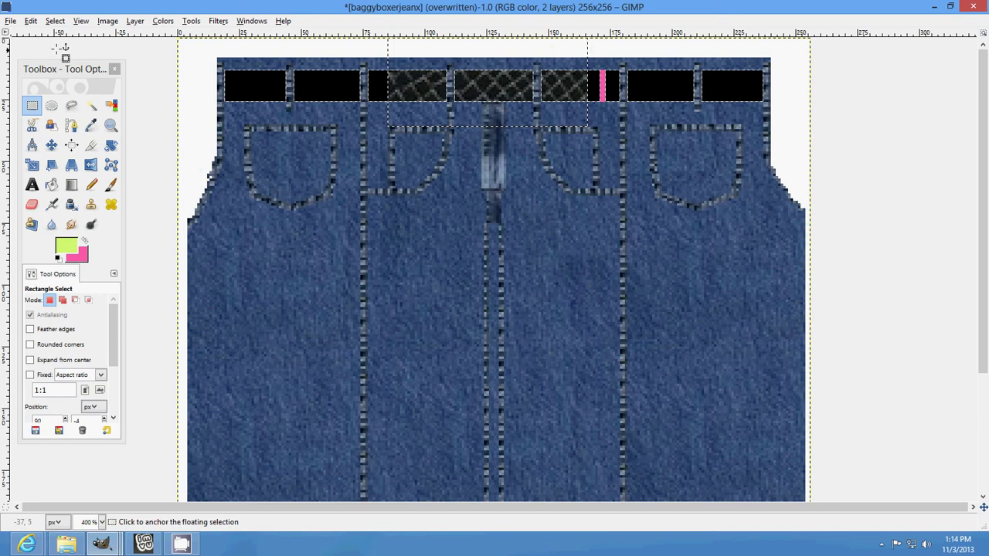
{"action": "left_click", "coordinate": [31, 21]}
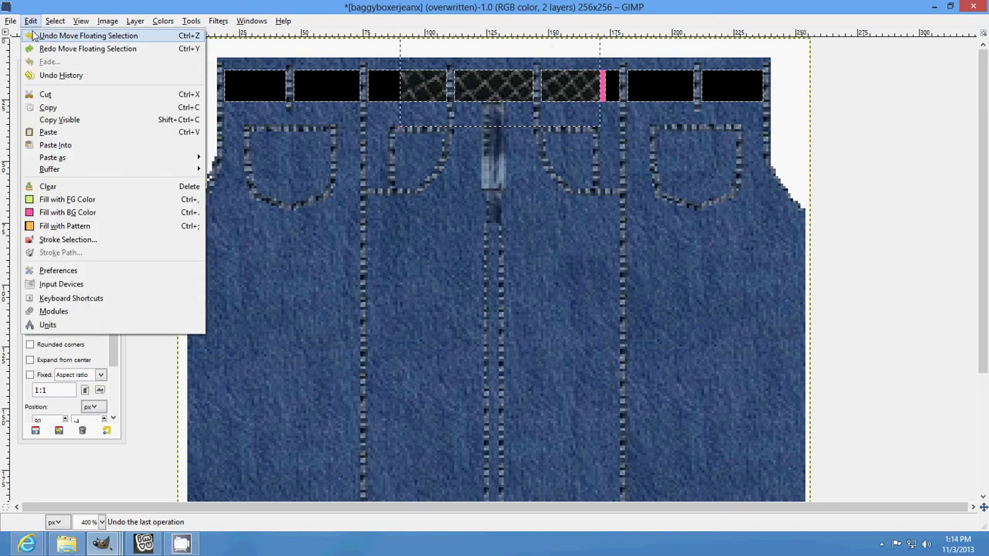
{"action": "key", "text": "Escape"}
{"action": "left_click", "coordinate": [202, 128]}
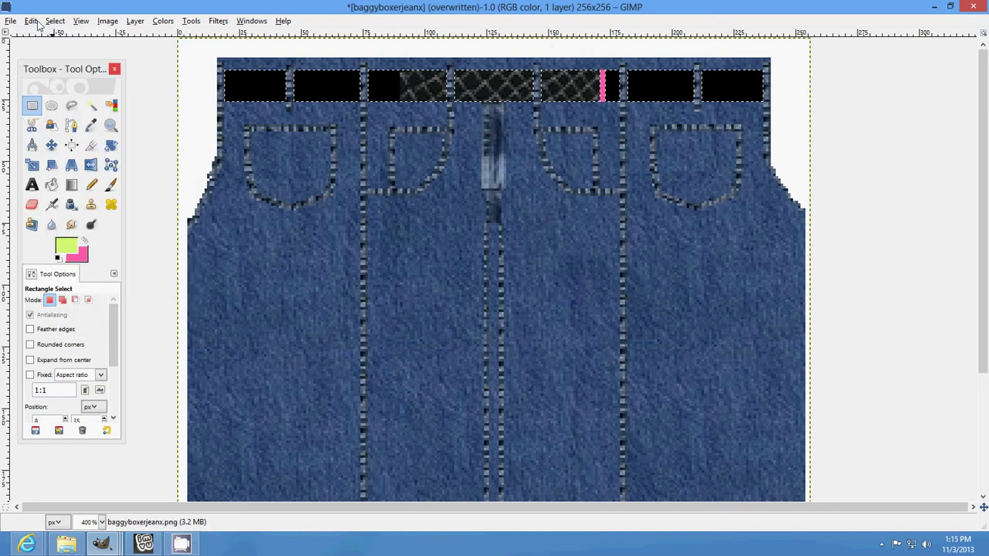
- Paste the belt pattern into the selection again, align it over the remaining black sections on the left, and anchor it
{"action": "left_click", "coordinate": [31, 21]}
{"action": "left_click", "coordinate": [54, 144]}
{"action": "left_click_drag", "start_coordinate": [527, 130], "coordinate": [279, 114]}
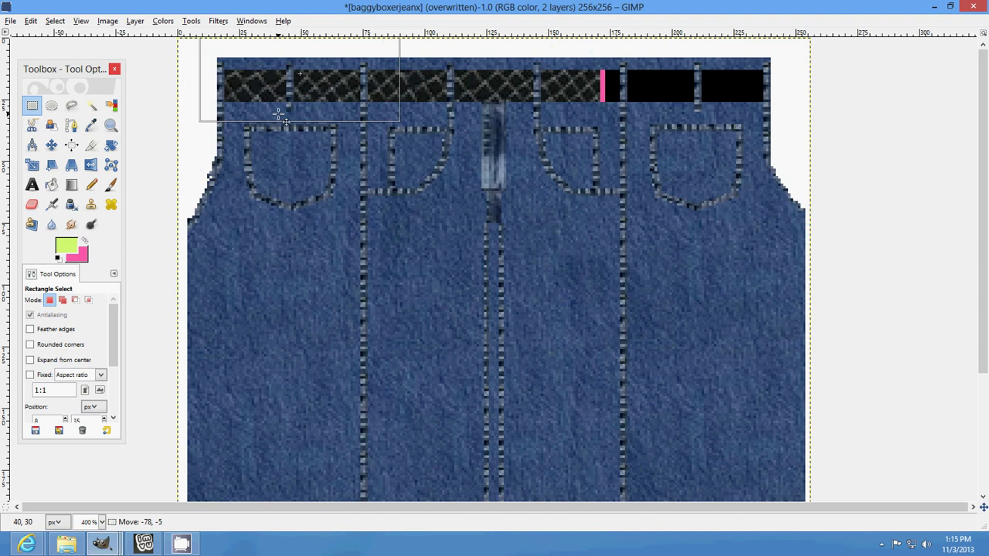
{"action": "left_click_drag", "start_coordinate": [280, 114], "coordinate": [281, 115]}
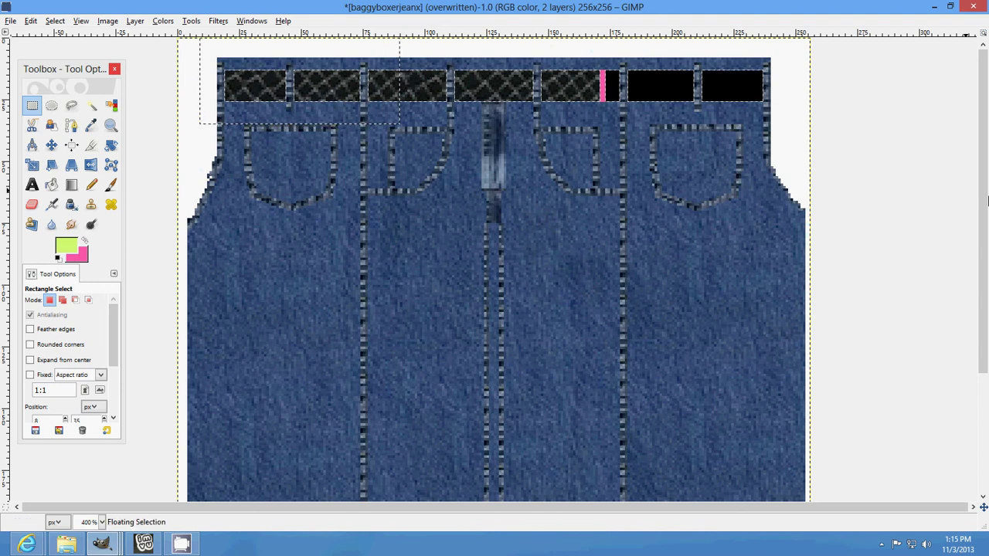
{"action": "left_click", "coordinate": [841, 232]}
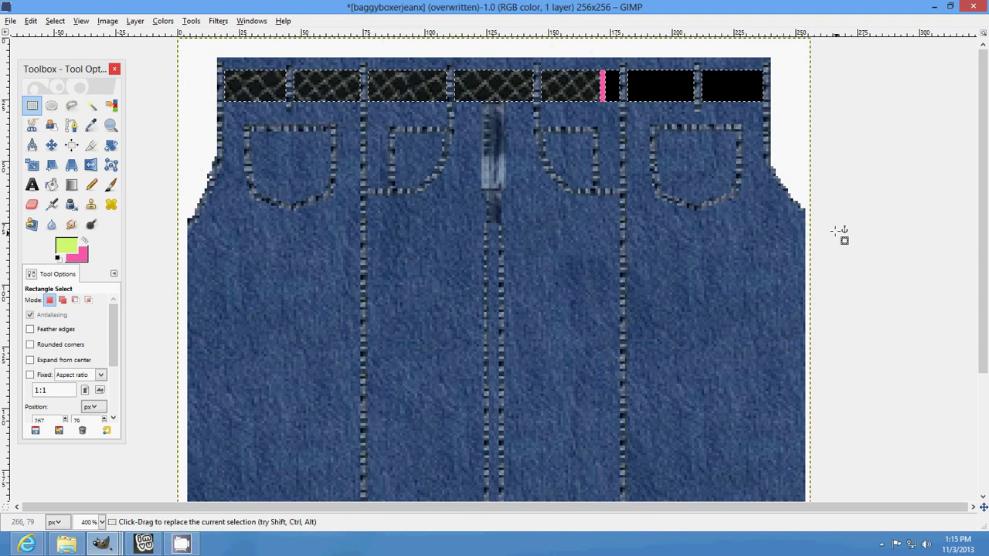
- Paste the belt pattern over the black sections right of the pink strip, anchor it, and overwrite baggyboxerjeanx.png
{"action": "left_click", "coordinate": [31, 21]}
{"action": "left_click", "coordinate": [78, 143]}
{"action": "left_click_drag", "start_coordinate": [463, 106], "coordinate": [731, 111]}
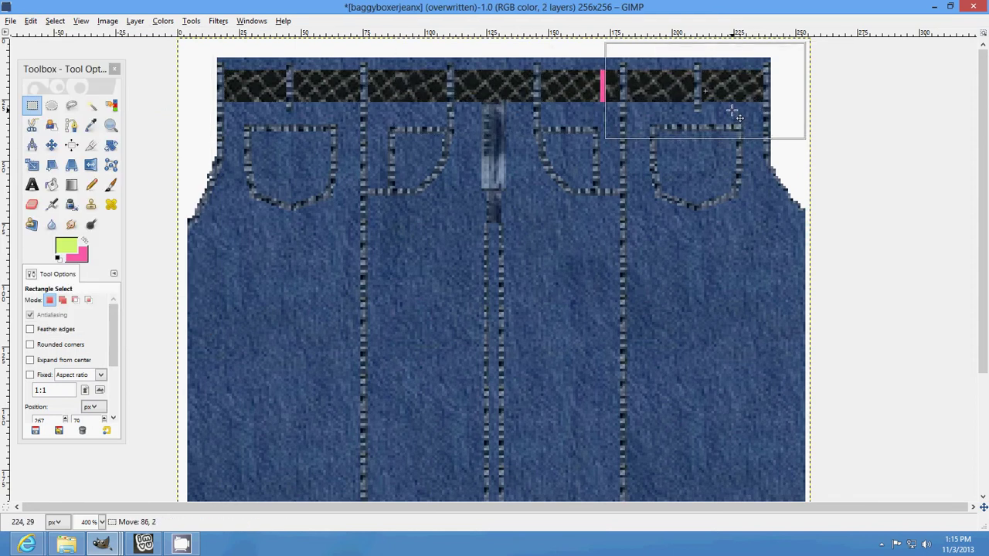
{"action": "left_click", "coordinate": [809, 166]}
{"action": "left_click", "coordinate": [11, 21]}
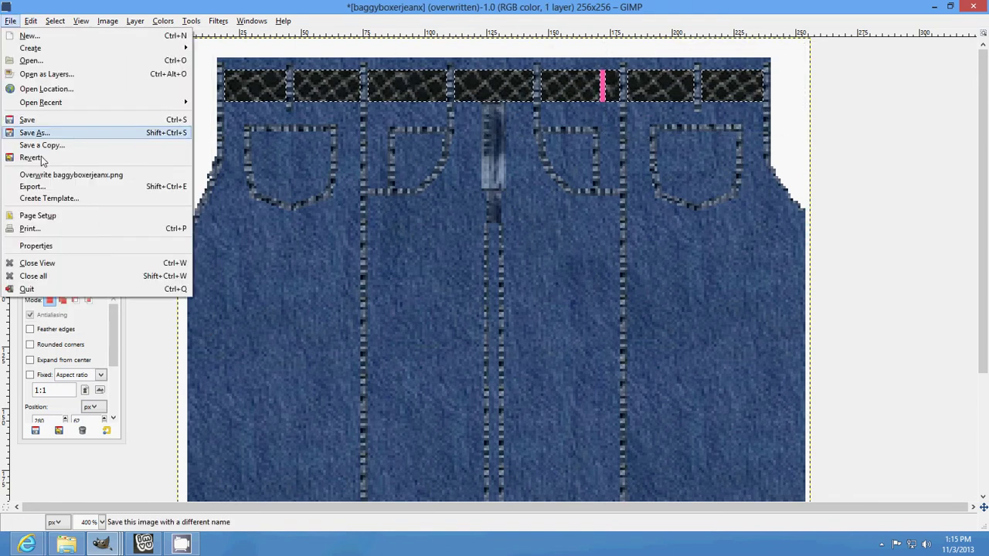
{"action": "left_click", "coordinate": [46, 175]}
- Switch to IMVU, reload baggyboxerjeanx as the material 05 texture, and view the belt on the avatar
{"action": "left_click", "coordinate": [181, 544]}
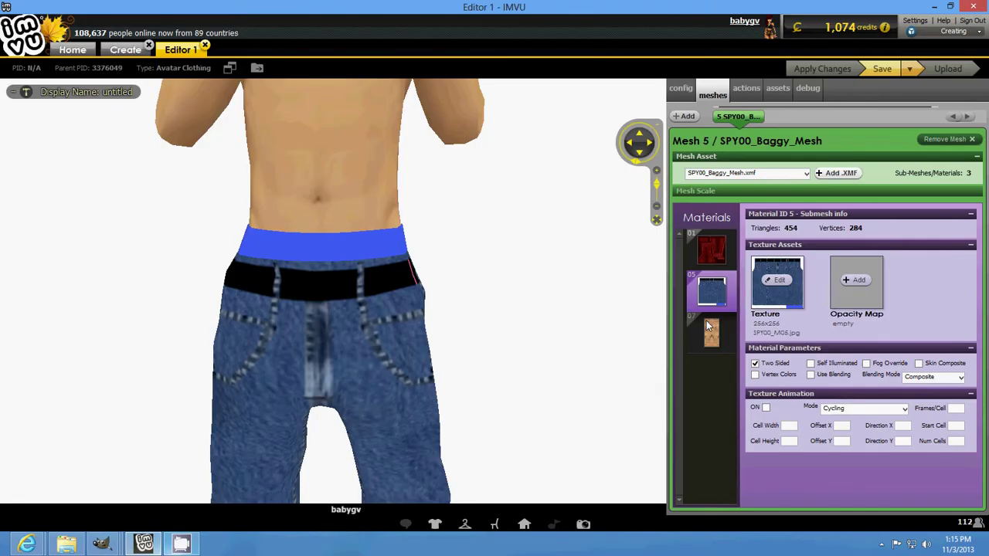
{"action": "left_click", "coordinate": [782, 282]}
{"action": "left_click", "coordinate": [220, 114]}
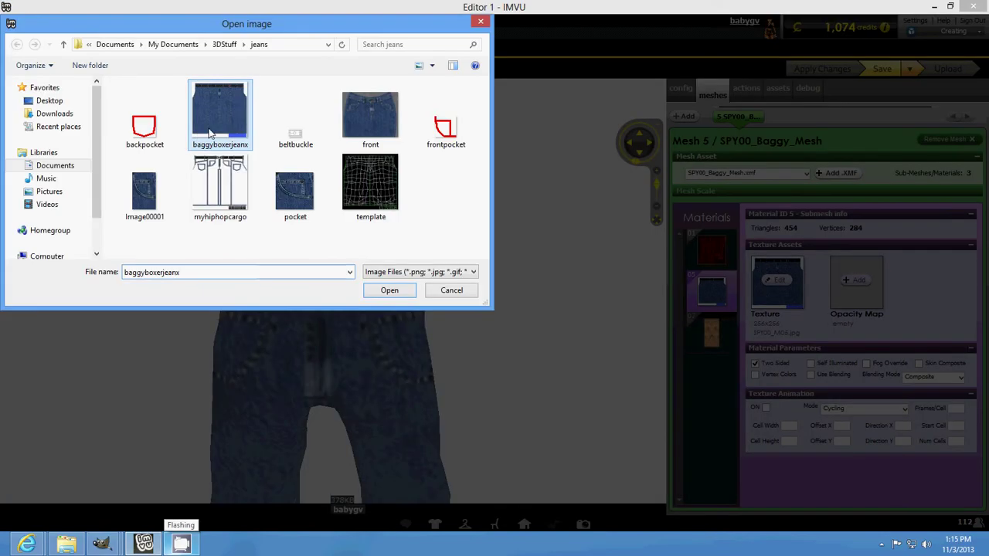
{"action": "left_click", "coordinate": [389, 291]}
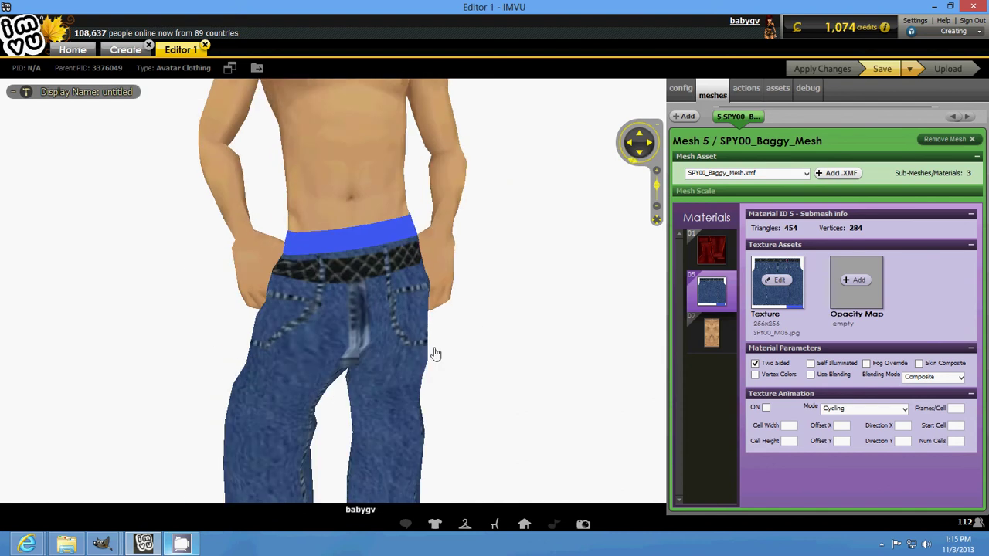
{"action": "scroll", "coordinate": [435, 354], "scroll_direction": "down", "scroll_amount": 2}
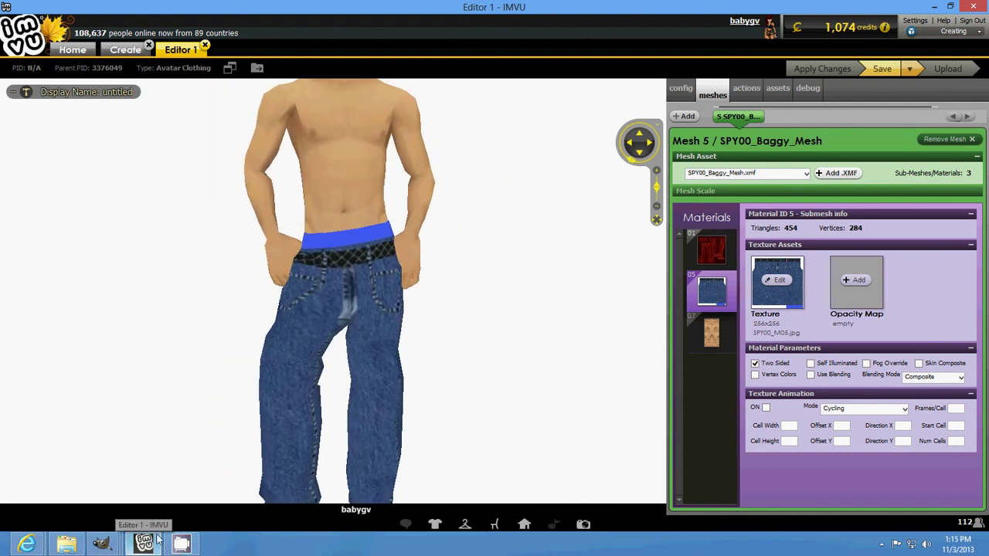
- Return to GIMP and close the frontpocket image without saving
{"action": "left_click", "coordinate": [102, 545]}
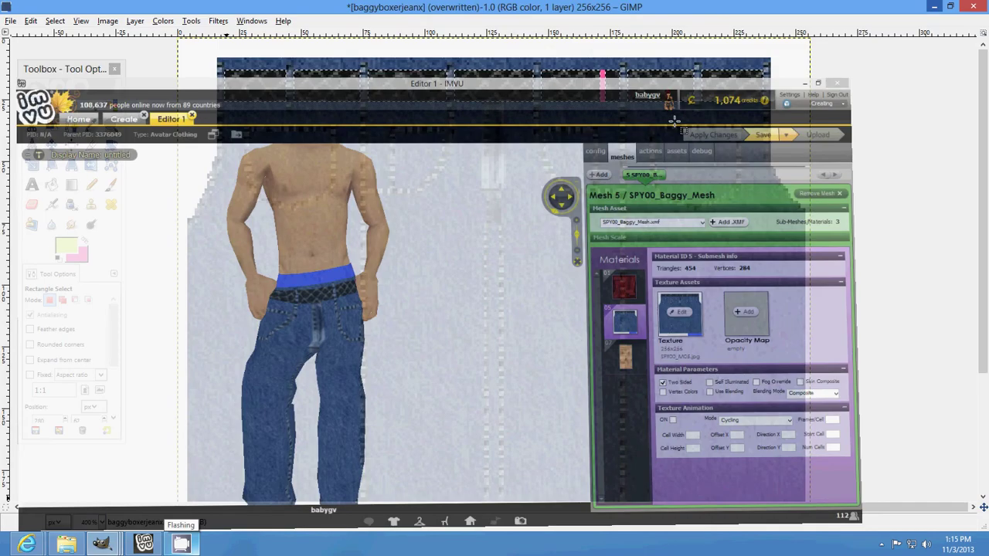
{"action": "left_click", "coordinate": [240, 485]}
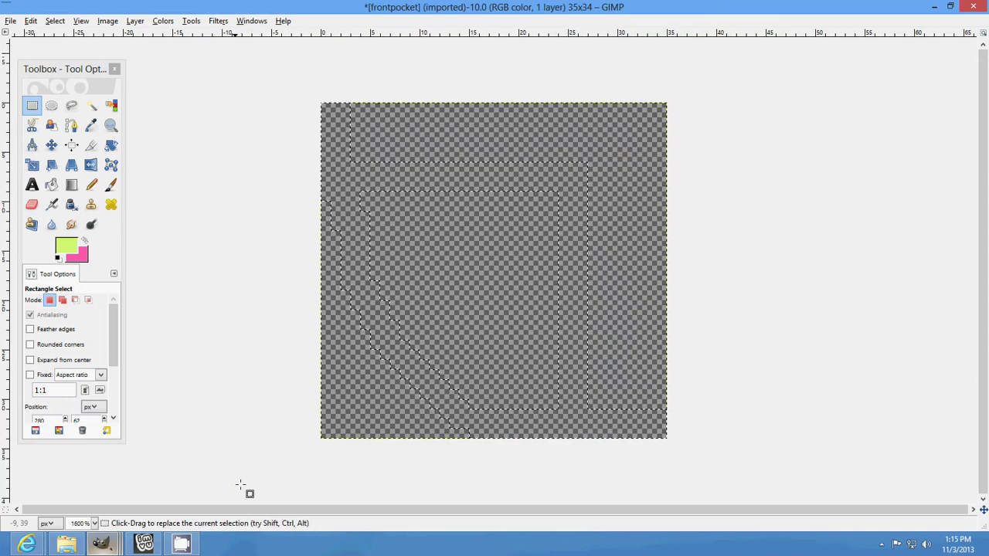
{"action": "left_click", "coordinate": [972, 6]}
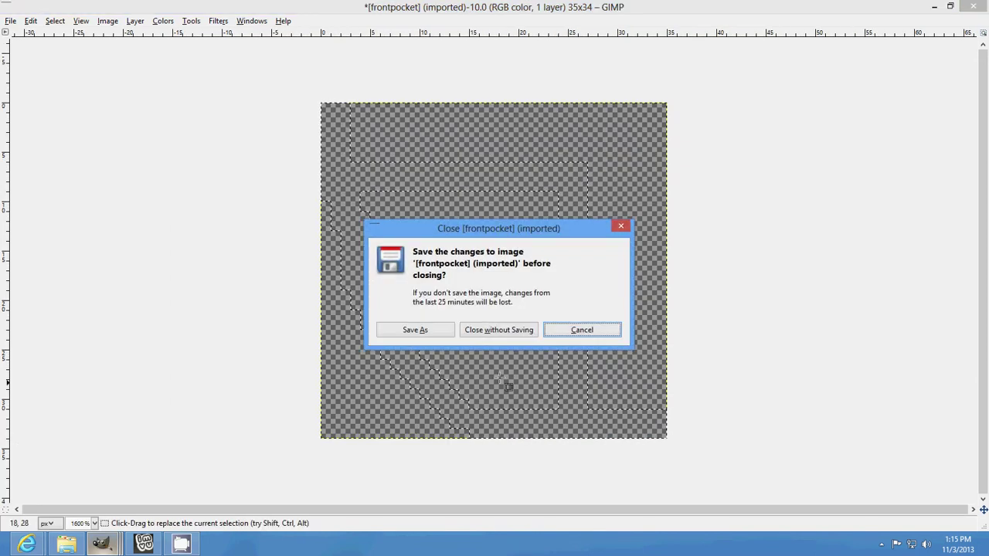
{"action": "left_click", "coordinate": [498, 330]}
{"action": "mouse_move", "coordinate": [101, 545]}
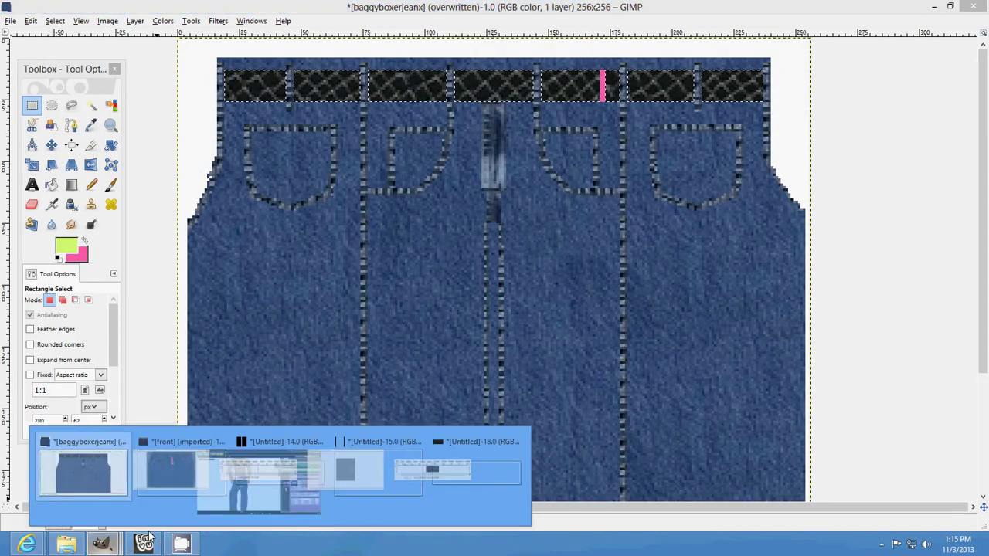
{"action": "left_click", "coordinate": [882, 544]}
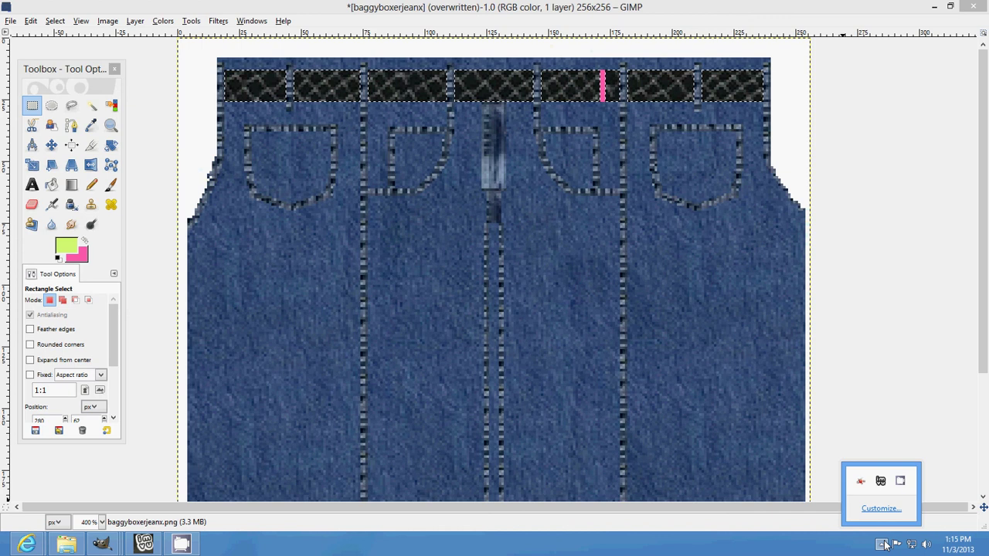
{"action": "right_click", "coordinate": [900, 481]}
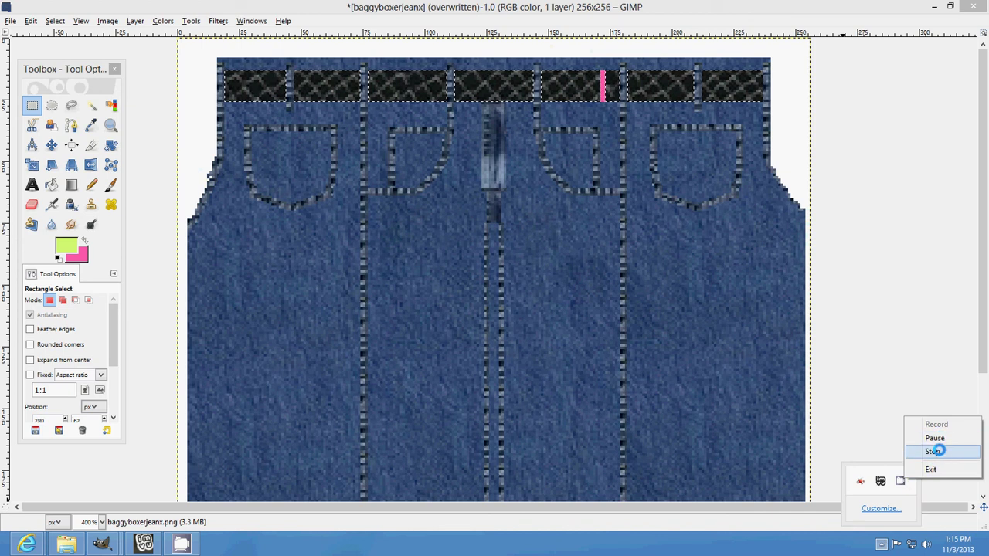